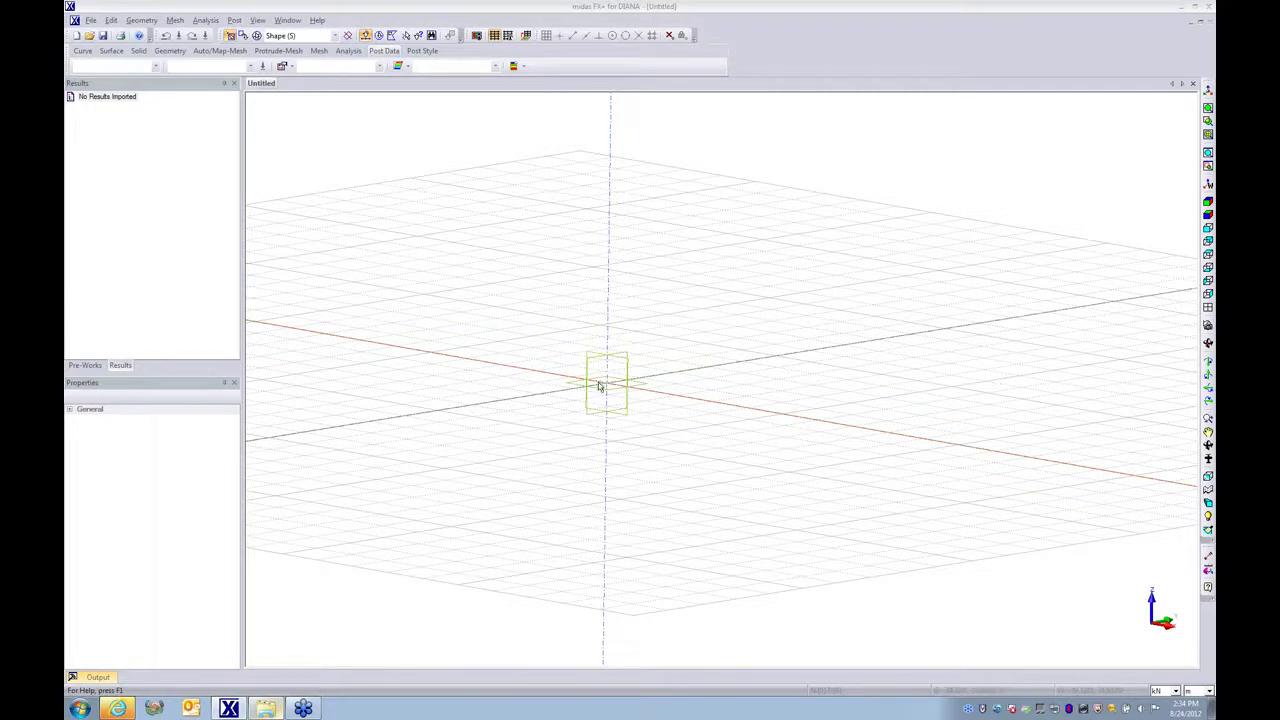
Start a Box solid at corner 0,0,0 with length 1 and width 0.1.
middle_drag(600, 380, 594, 437)
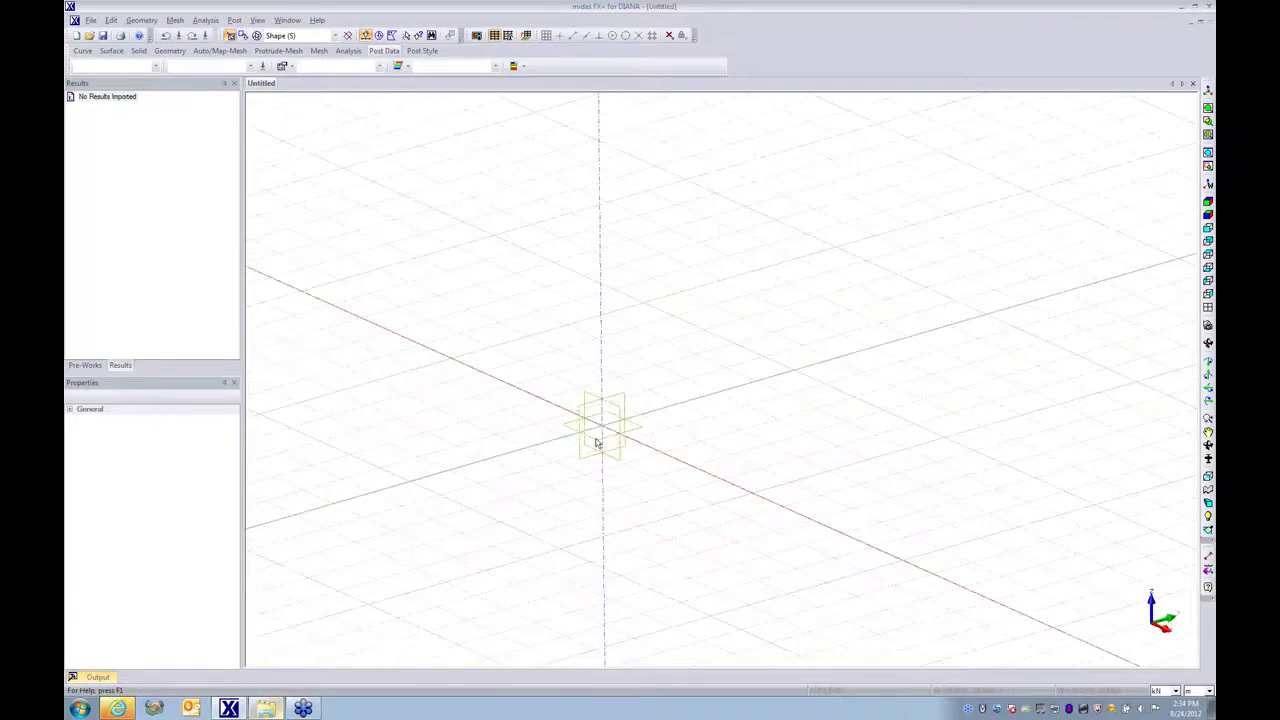
click(108, 51)
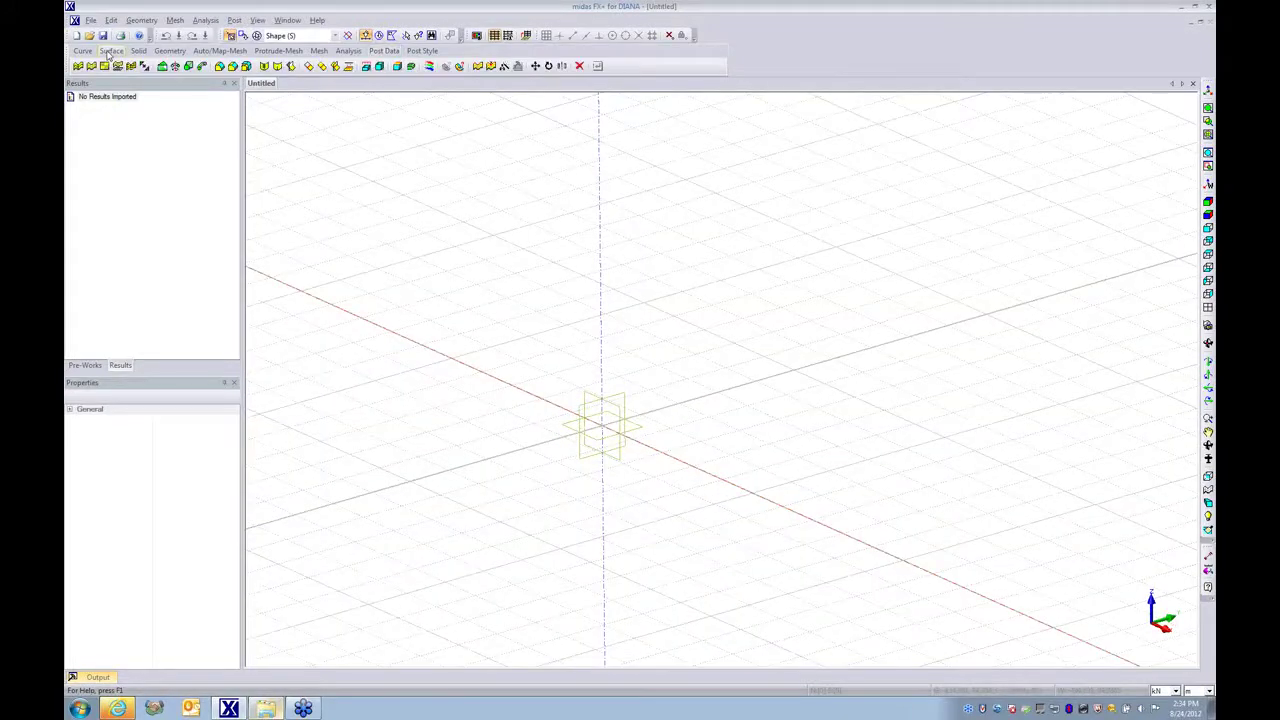
click(80, 50)
click(138, 51)
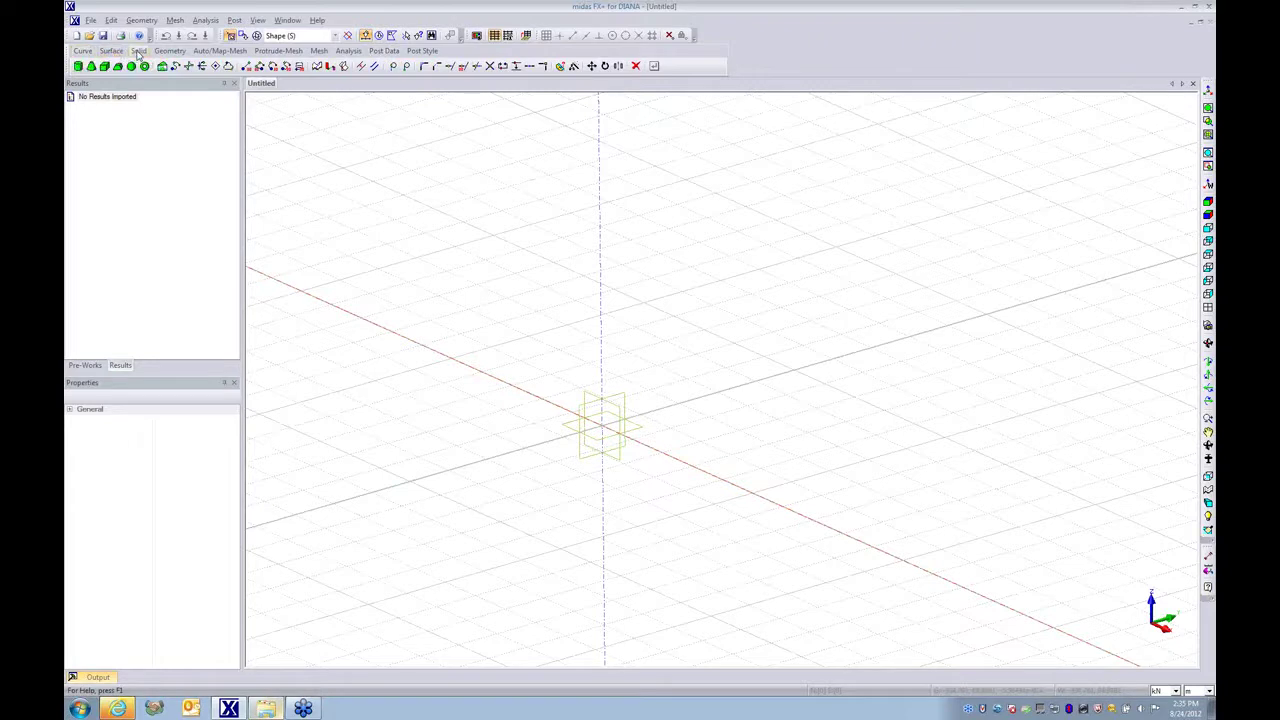
click(104, 66)
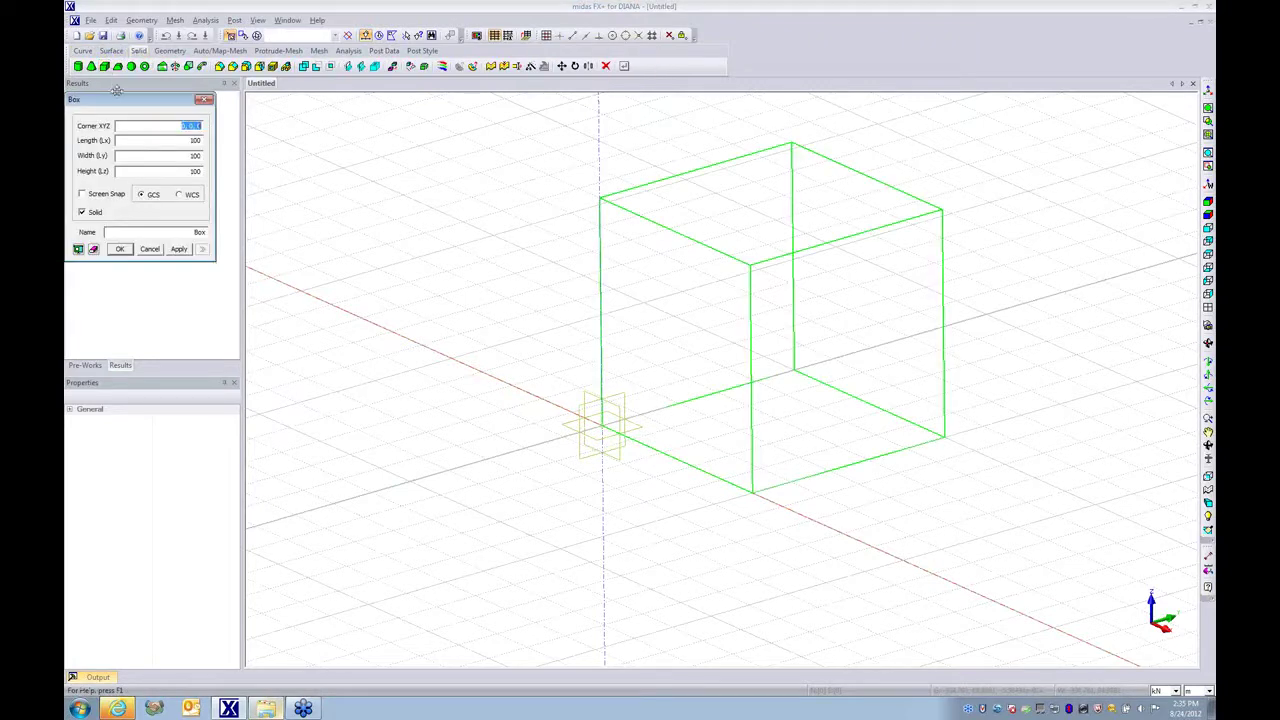
click(157, 137)
text(1)
key(Tab)
key(Tab)
text(0.1)
Preview and create the 1 × 0.1 × 0.1 box as a solid, then orbit around it.
click(79, 251)
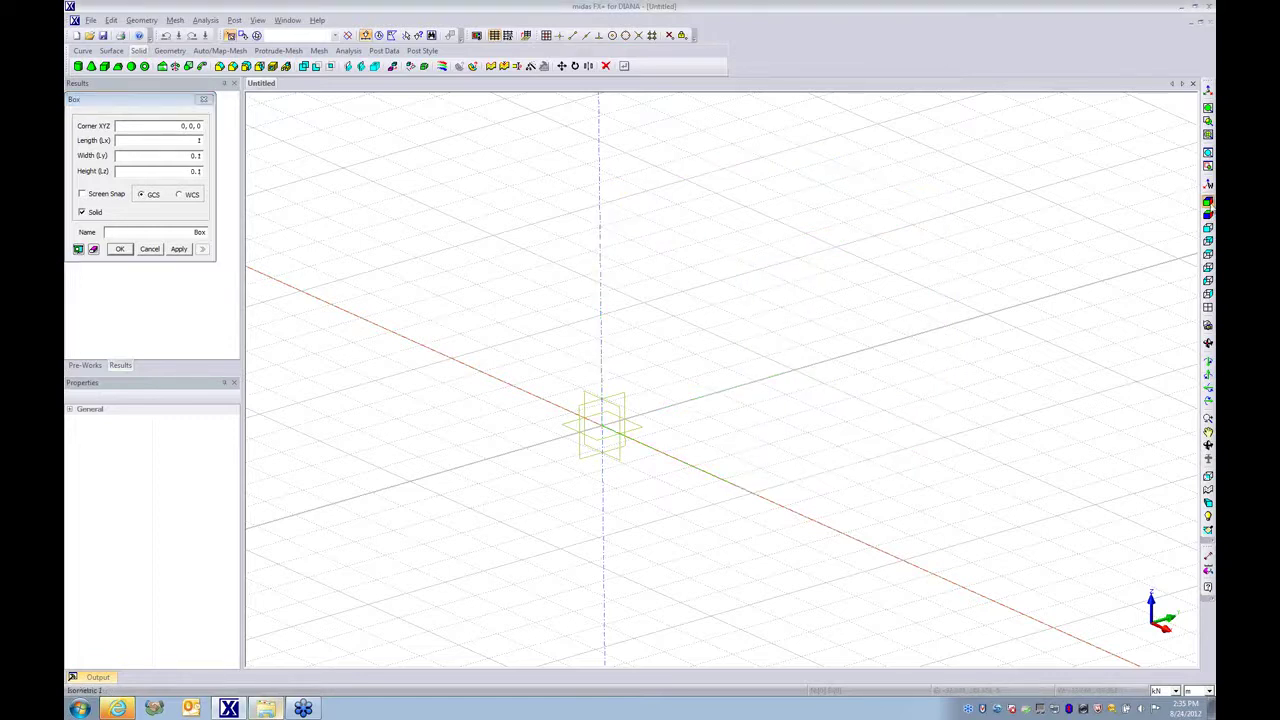
middle_drag(914, 309, 288, 234)
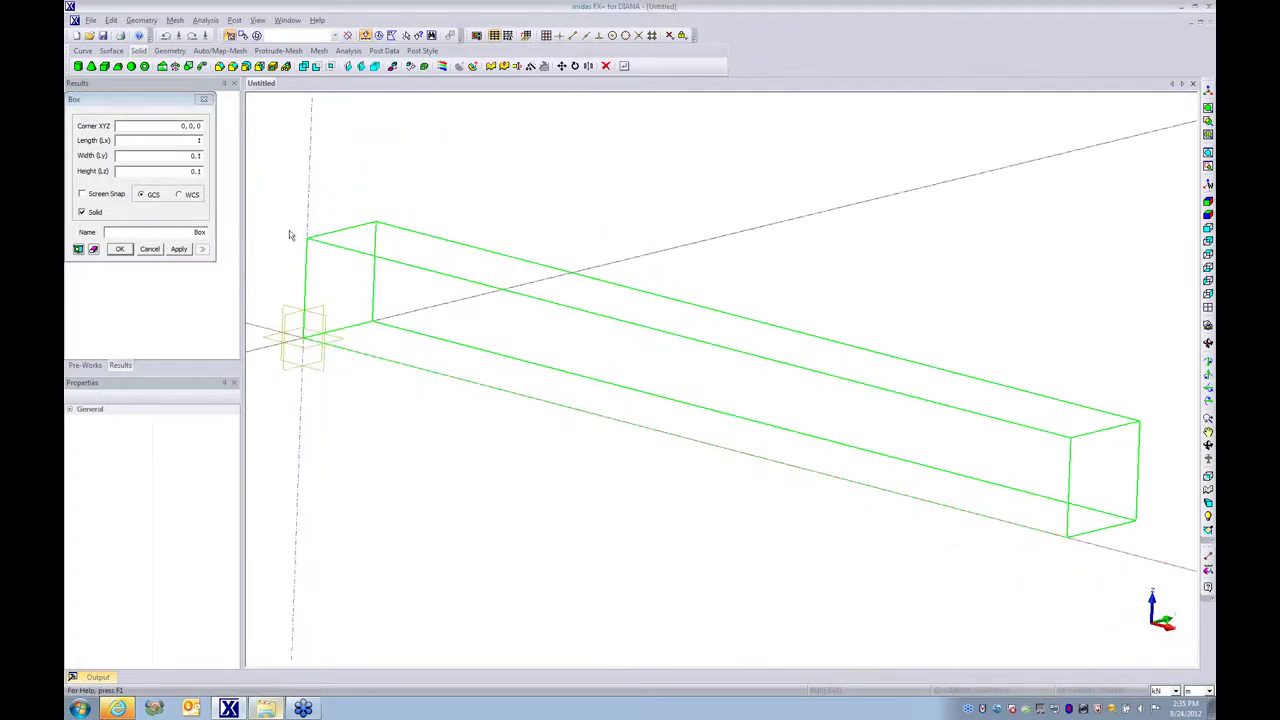
click(179, 249)
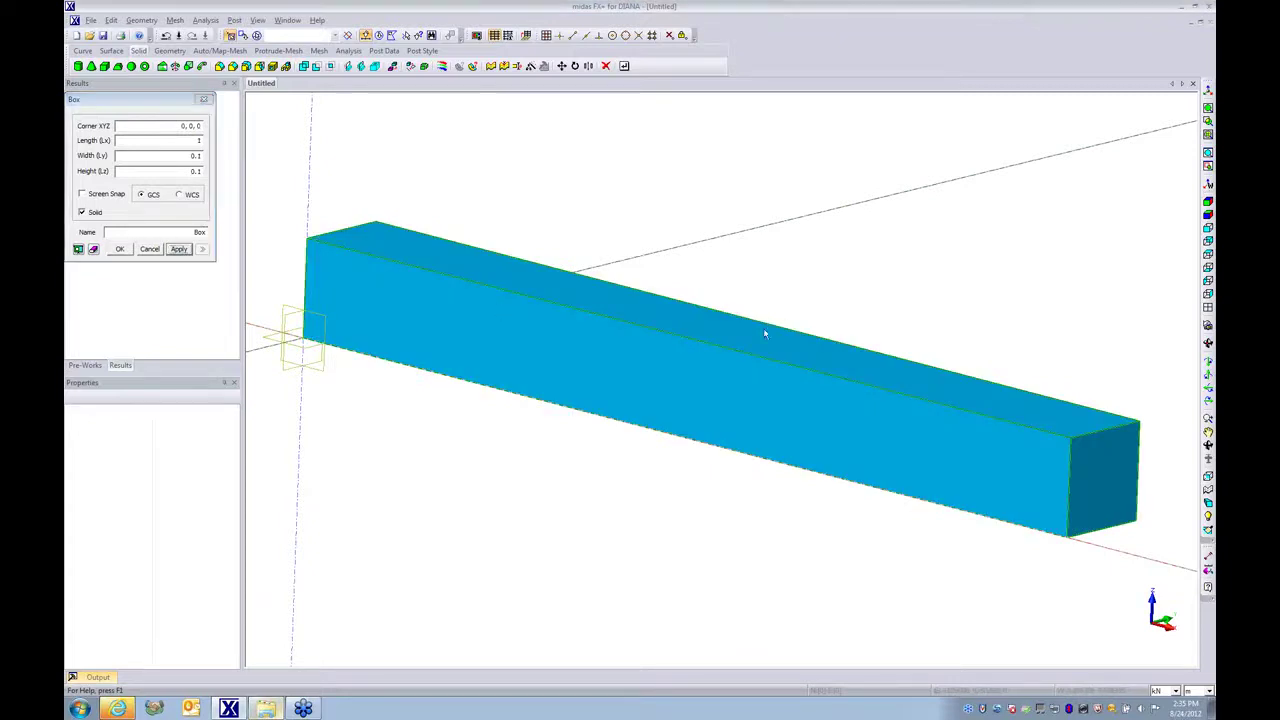
middle_drag(763, 331, 793, 383)
click(200, 102)
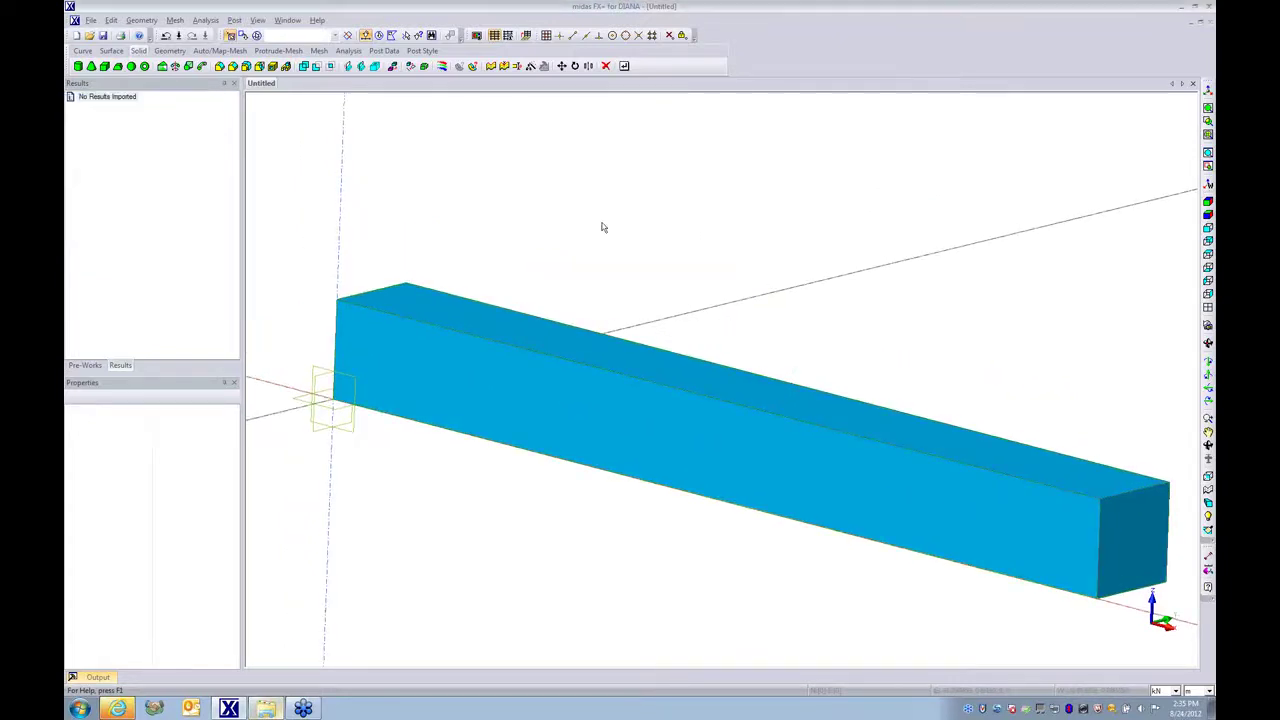
middle_drag(600, 226, 668, 321)
scroll(687, 249, down, 3)
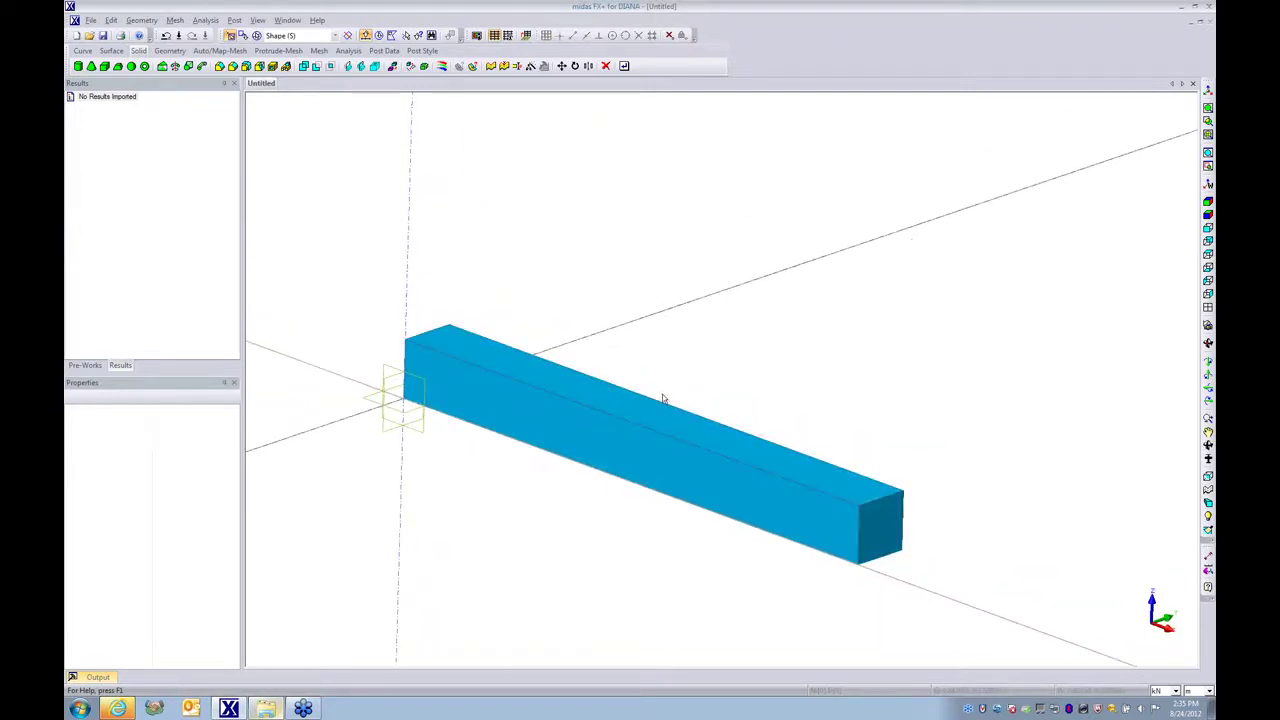
Draw a 3D line from the origin to the box's lower front corner.
click(82, 51)
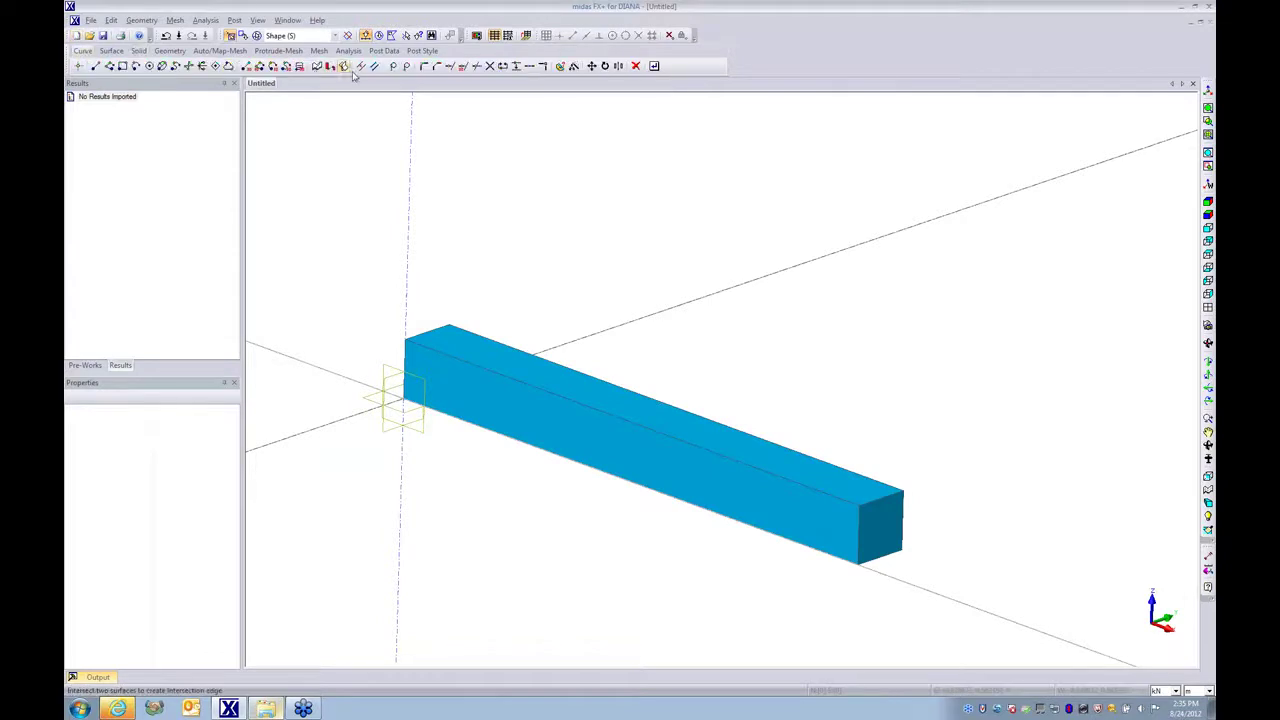
click(246, 66)
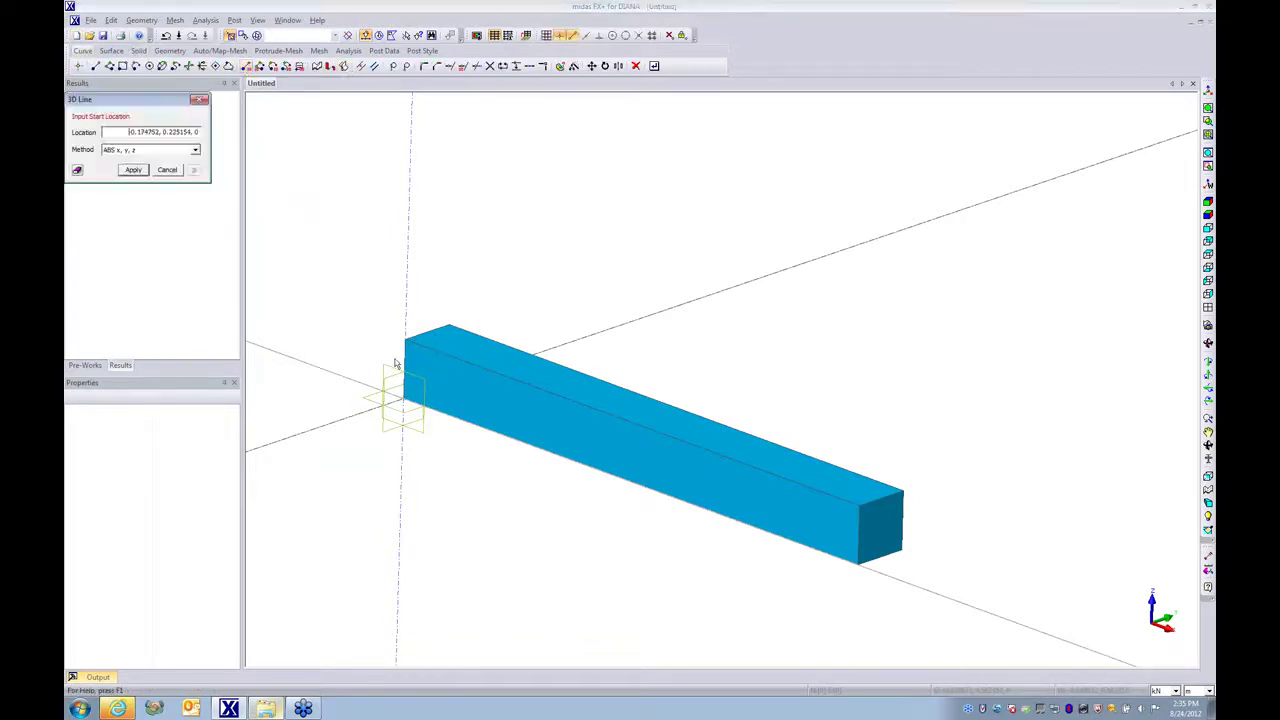
click(403, 401)
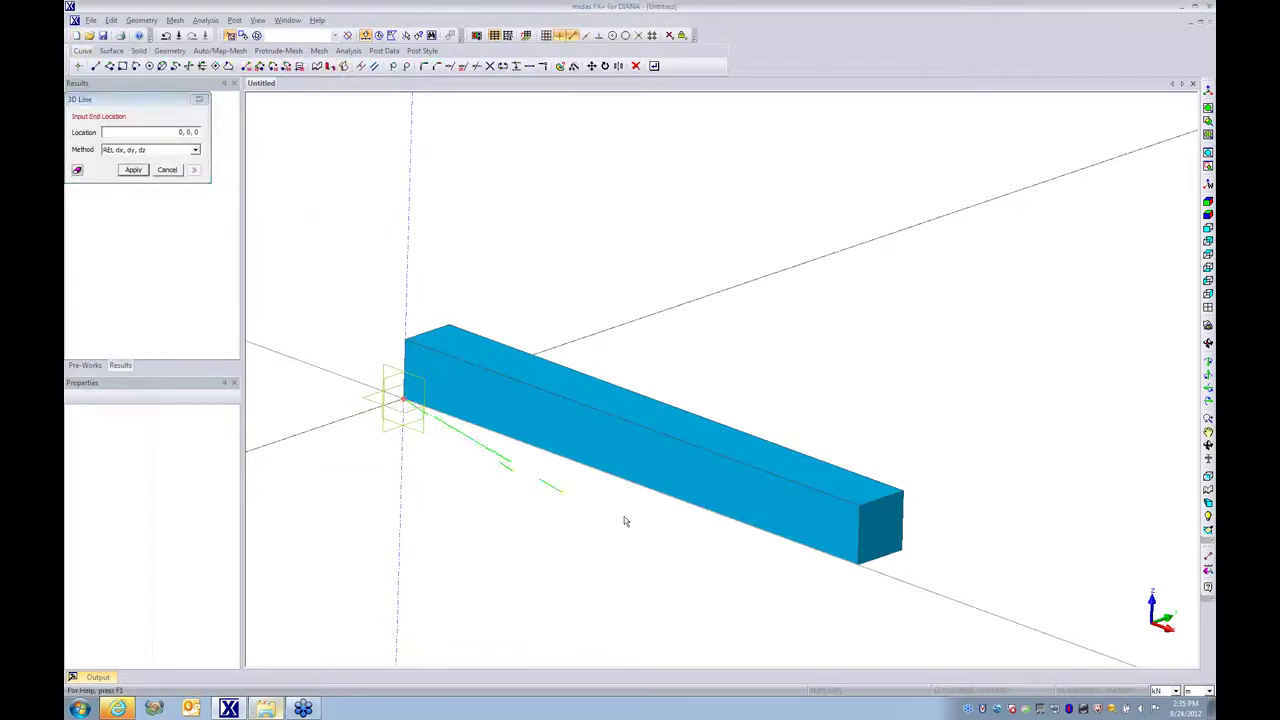
click(857, 570)
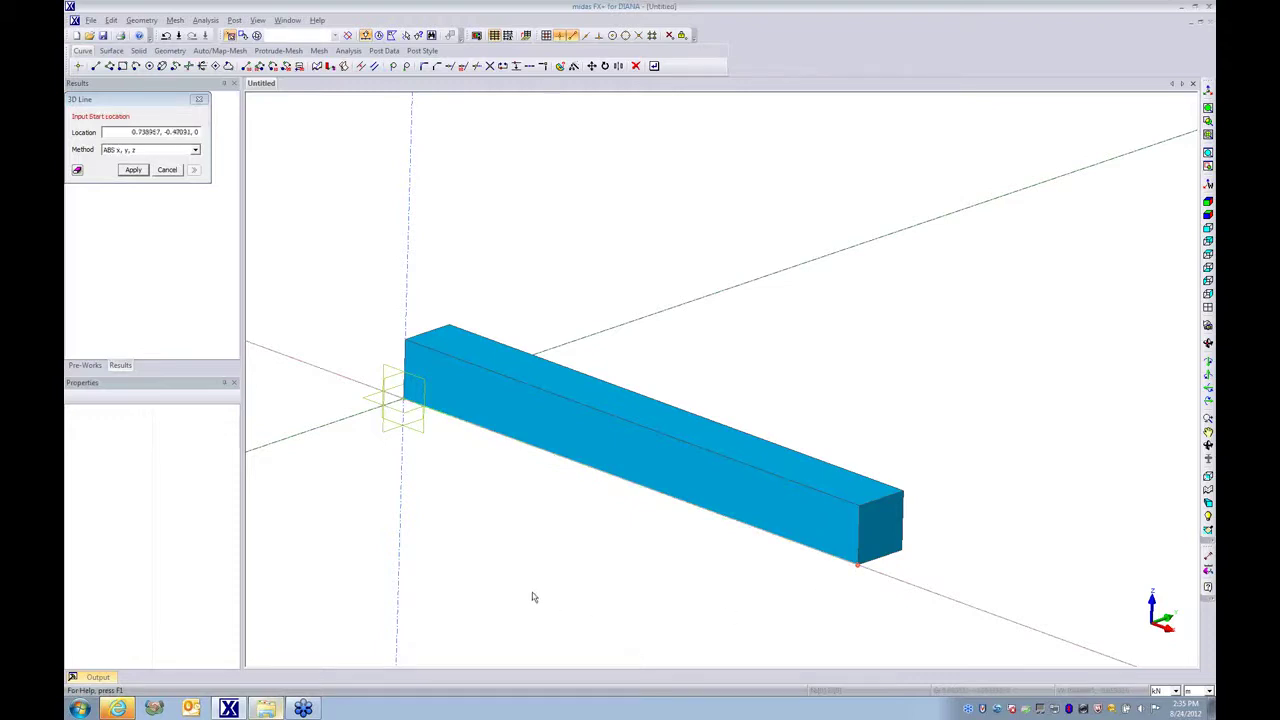
key(Escape)
Translate the line 1 unit in y using a two-point direction vector.
key(ctrl+t)
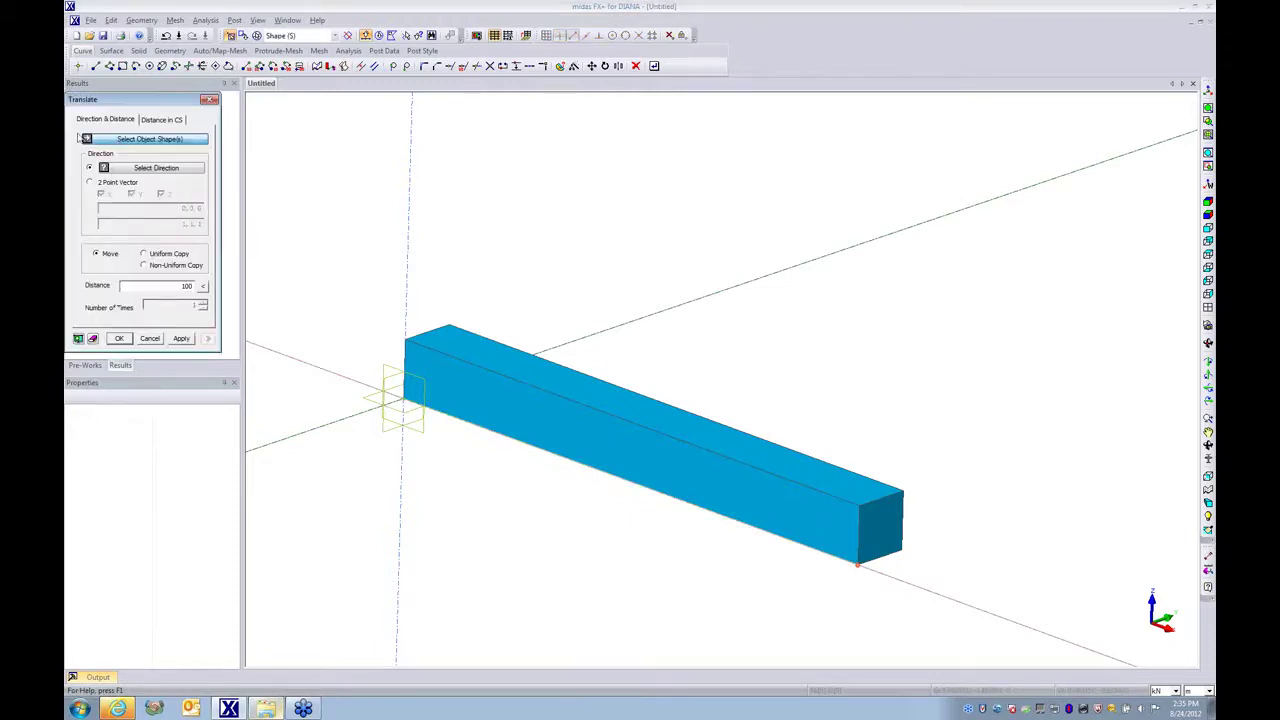
click(614, 480)
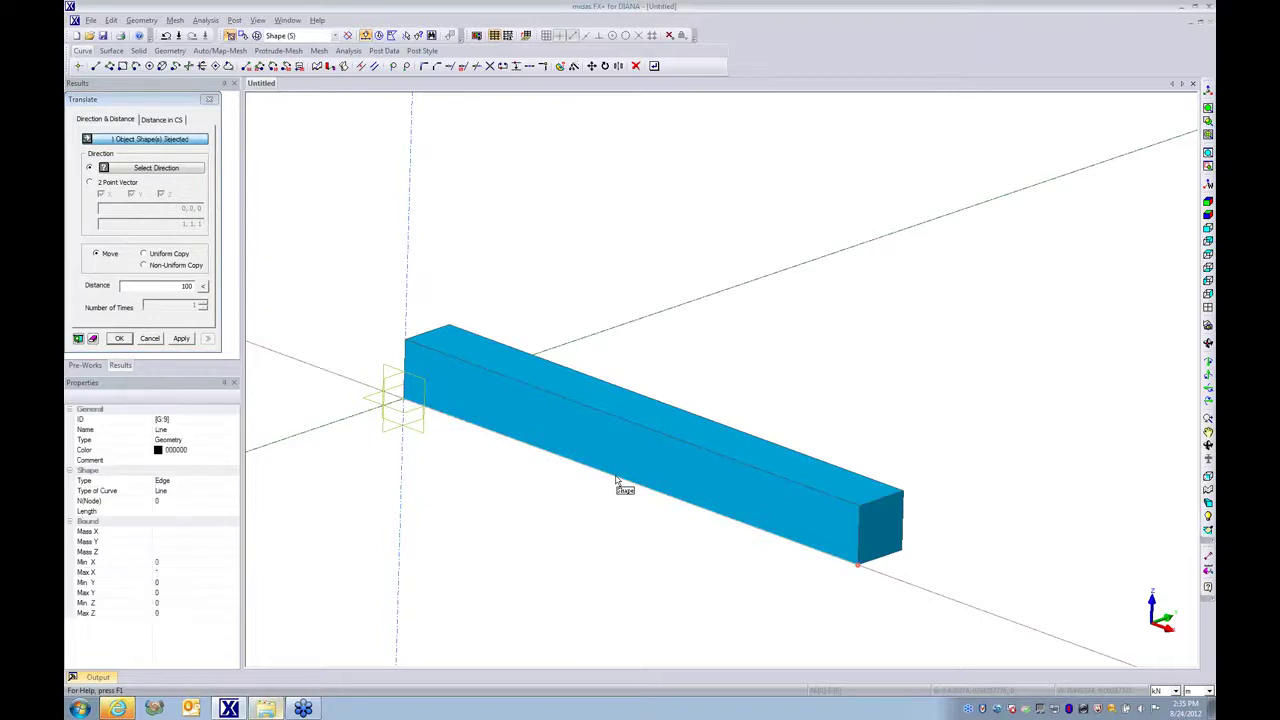
click(91, 183)
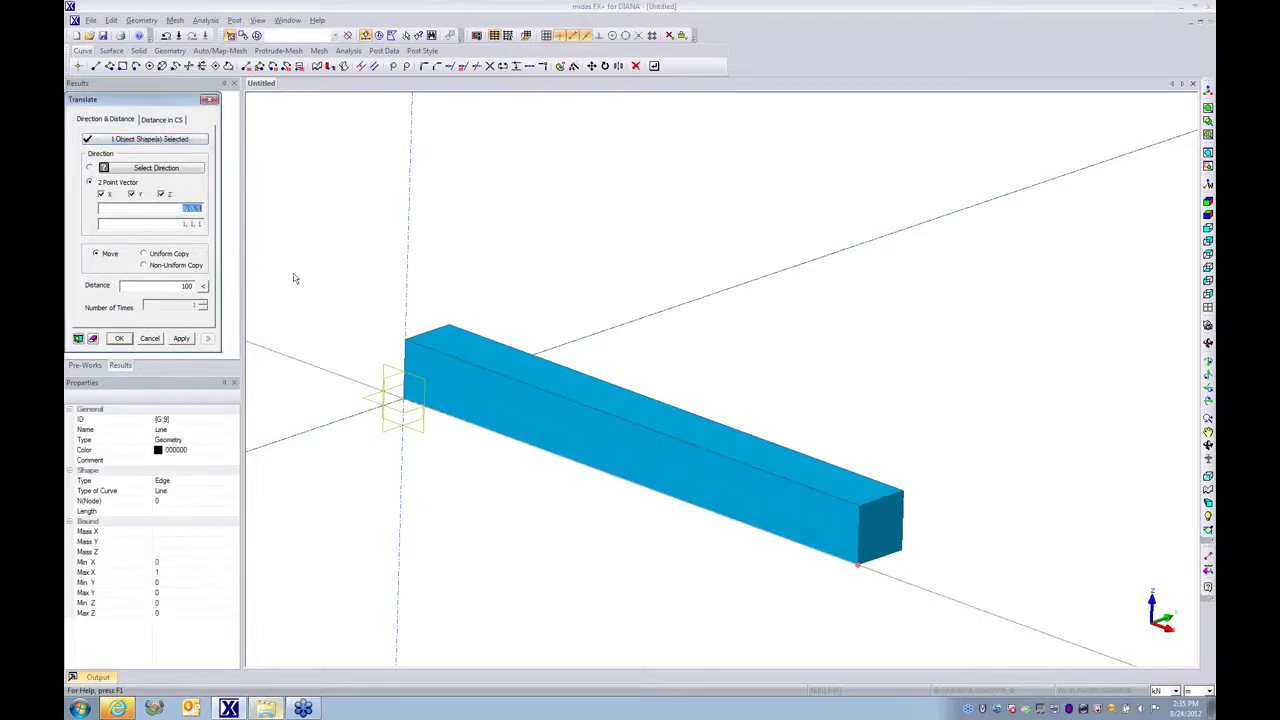
click(858, 509)
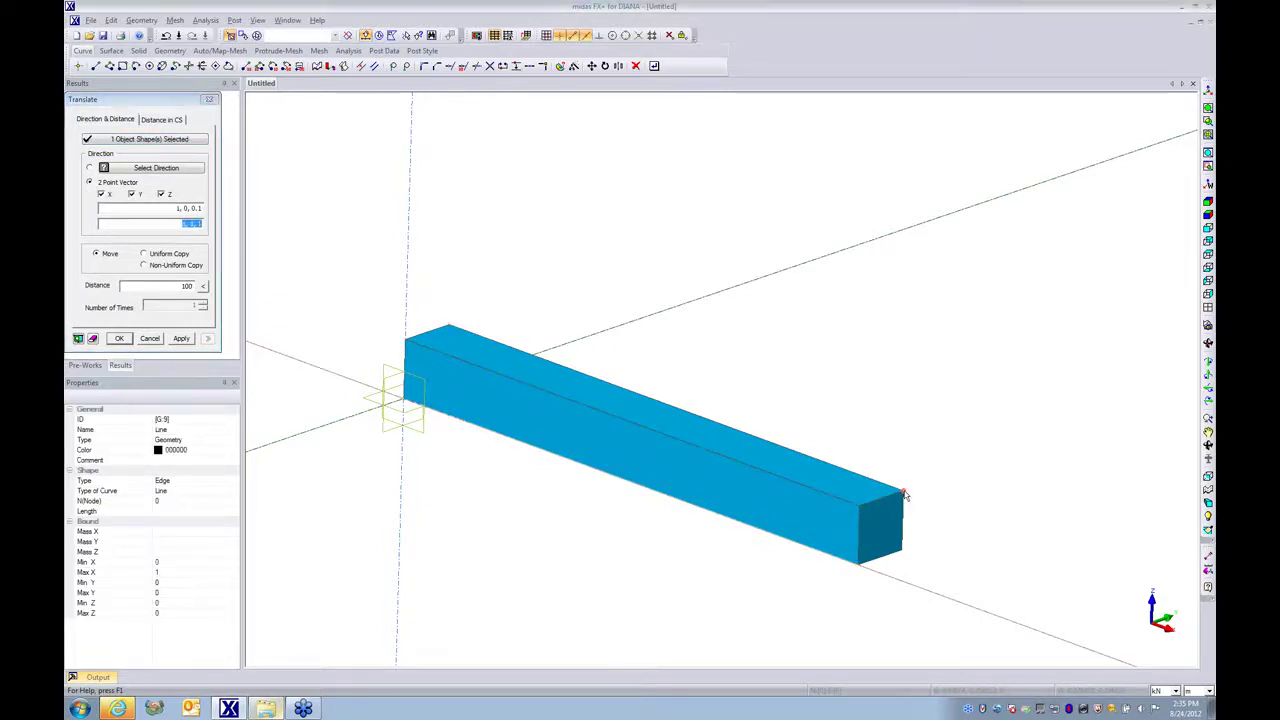
click(903, 491)
click(78, 338)
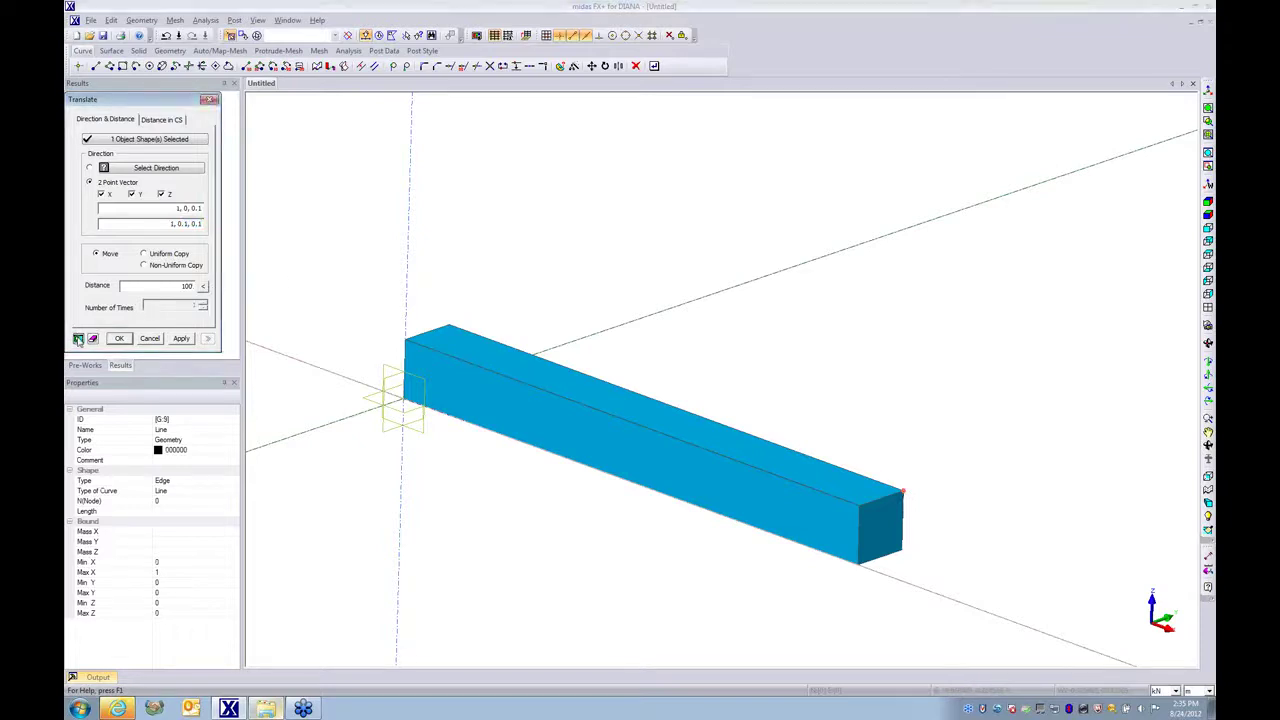
click(1208, 203)
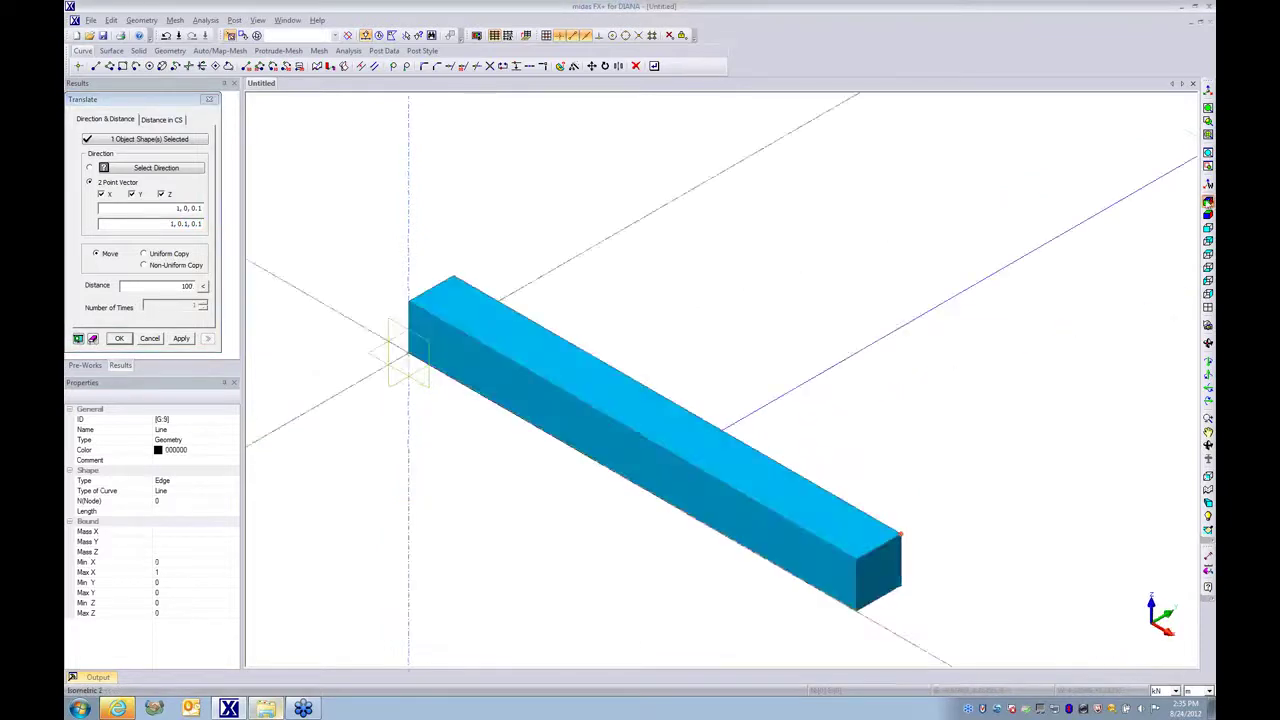
double_click(180, 285)
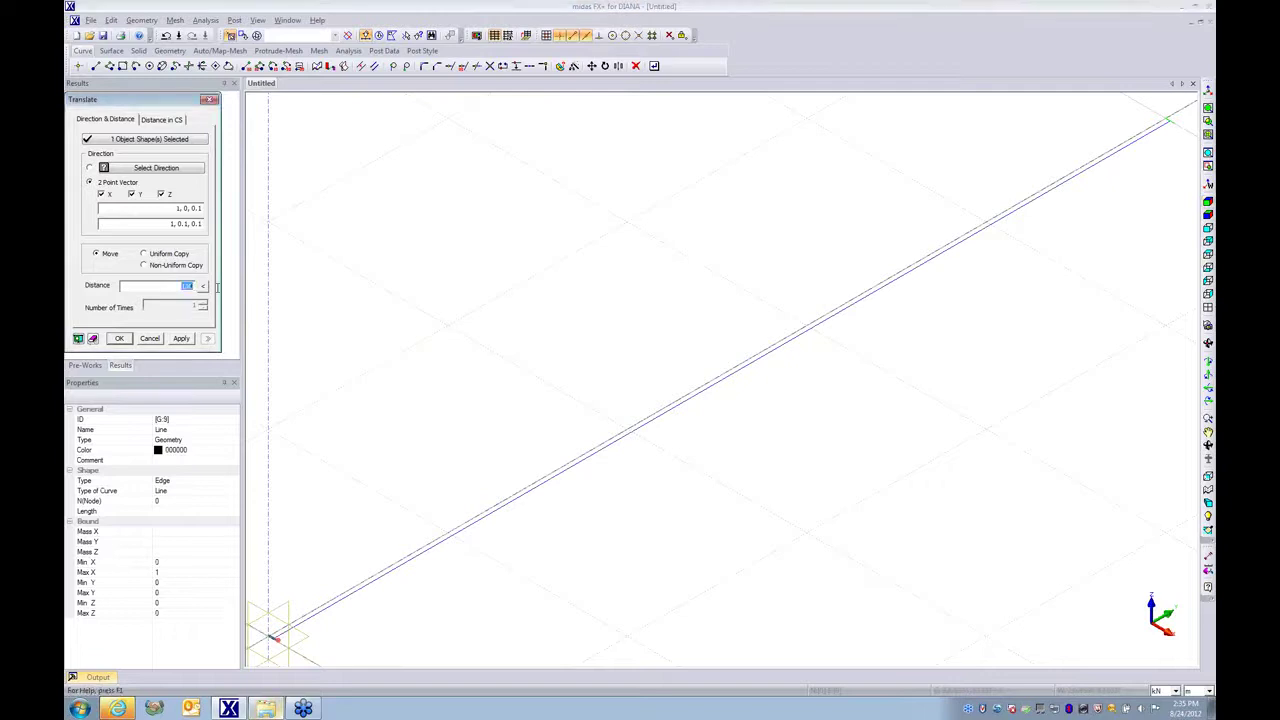
text(1)
click(78, 338)
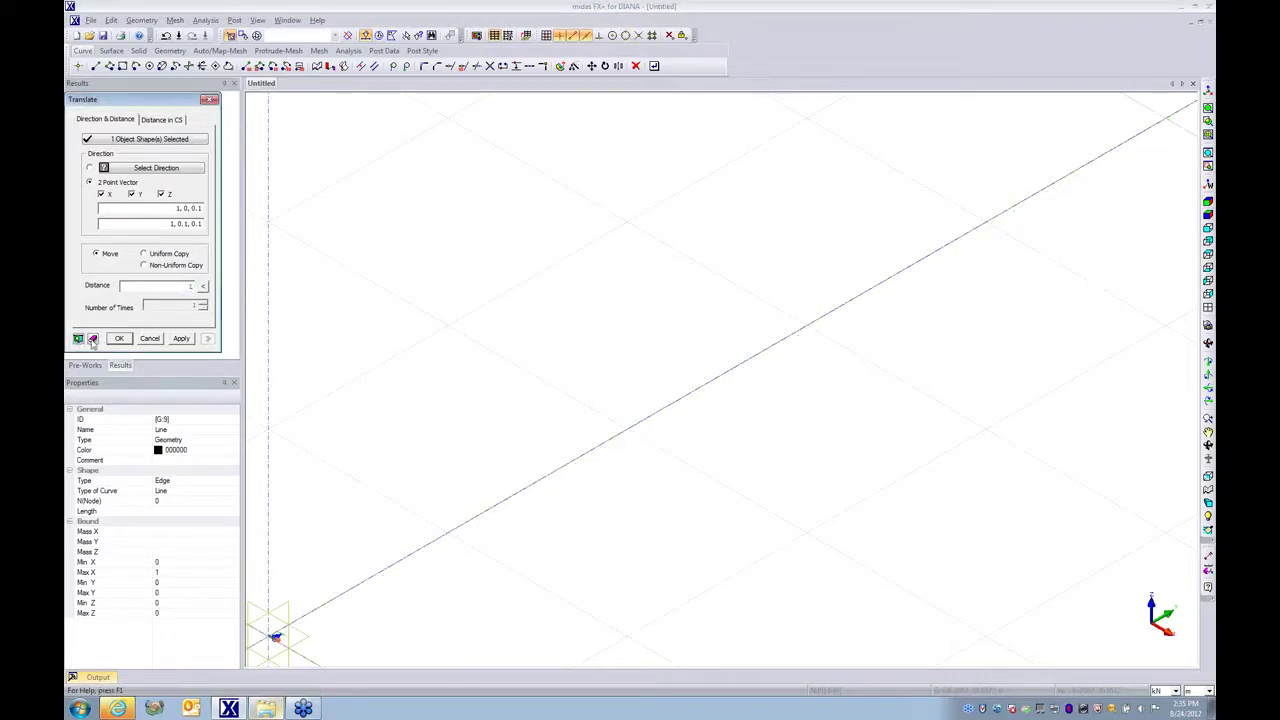
click(78, 338)
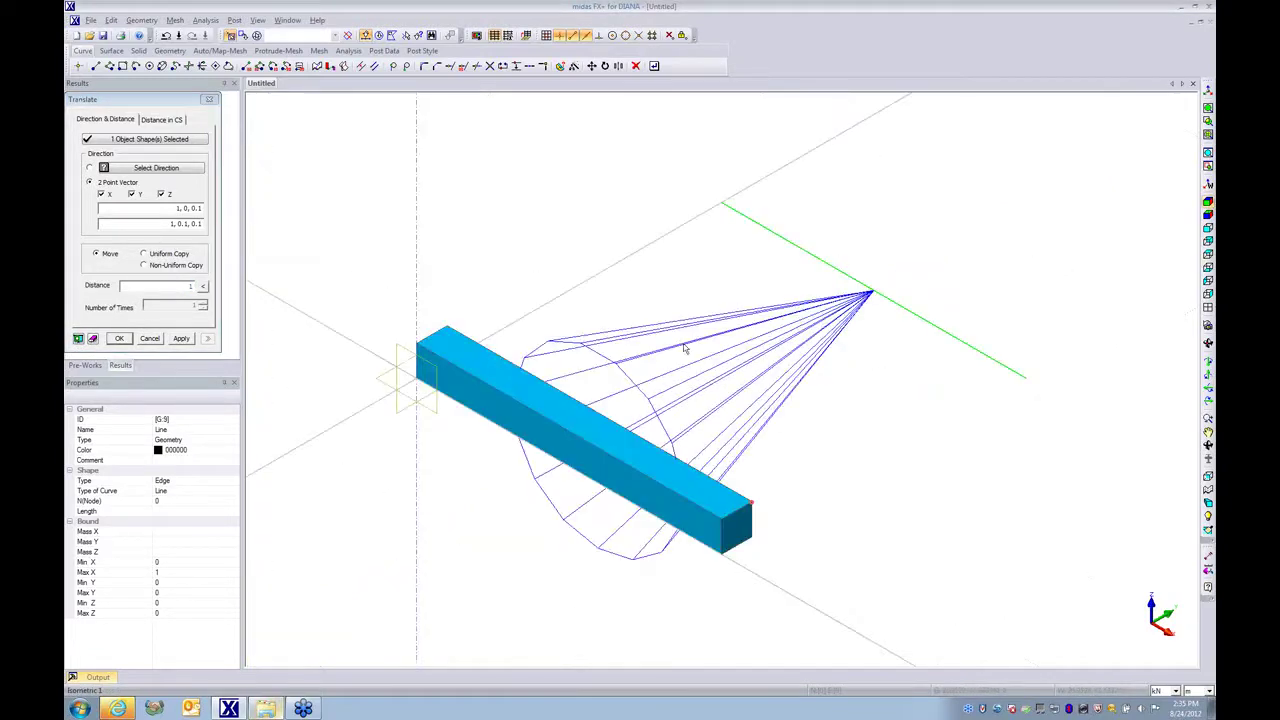
click(119, 342)
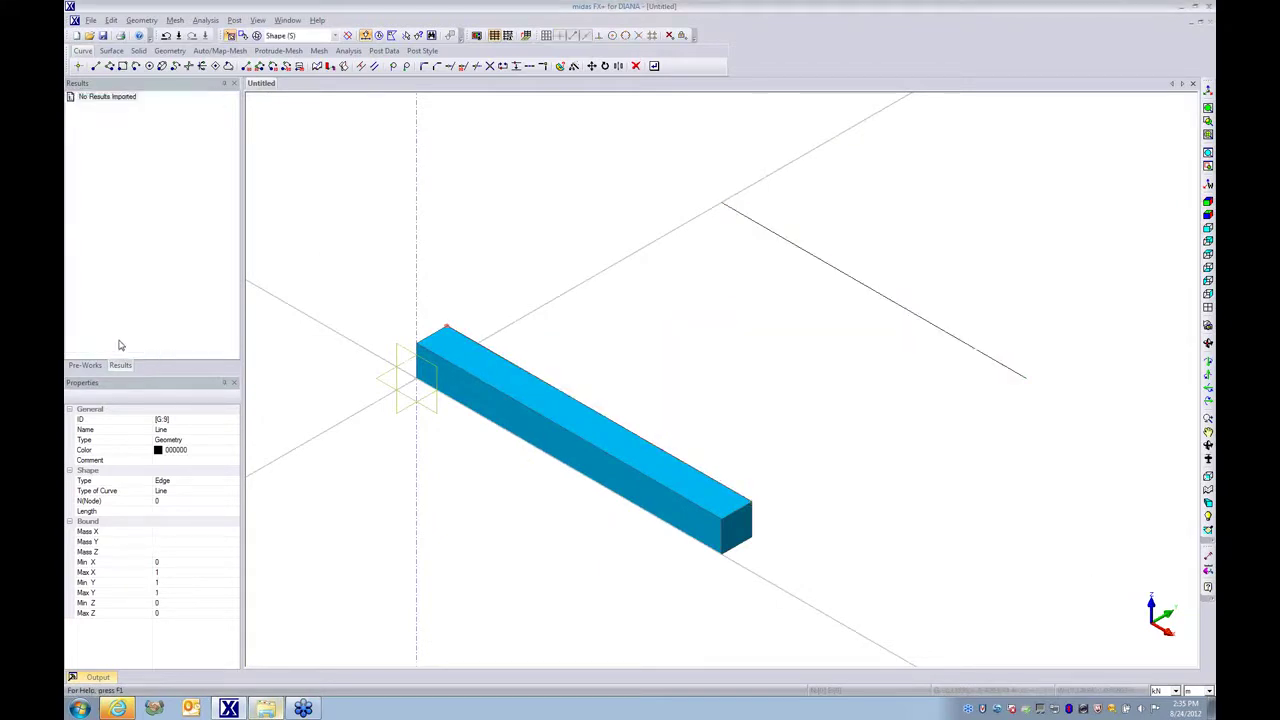
middle_drag(589, 363, 593, 398)
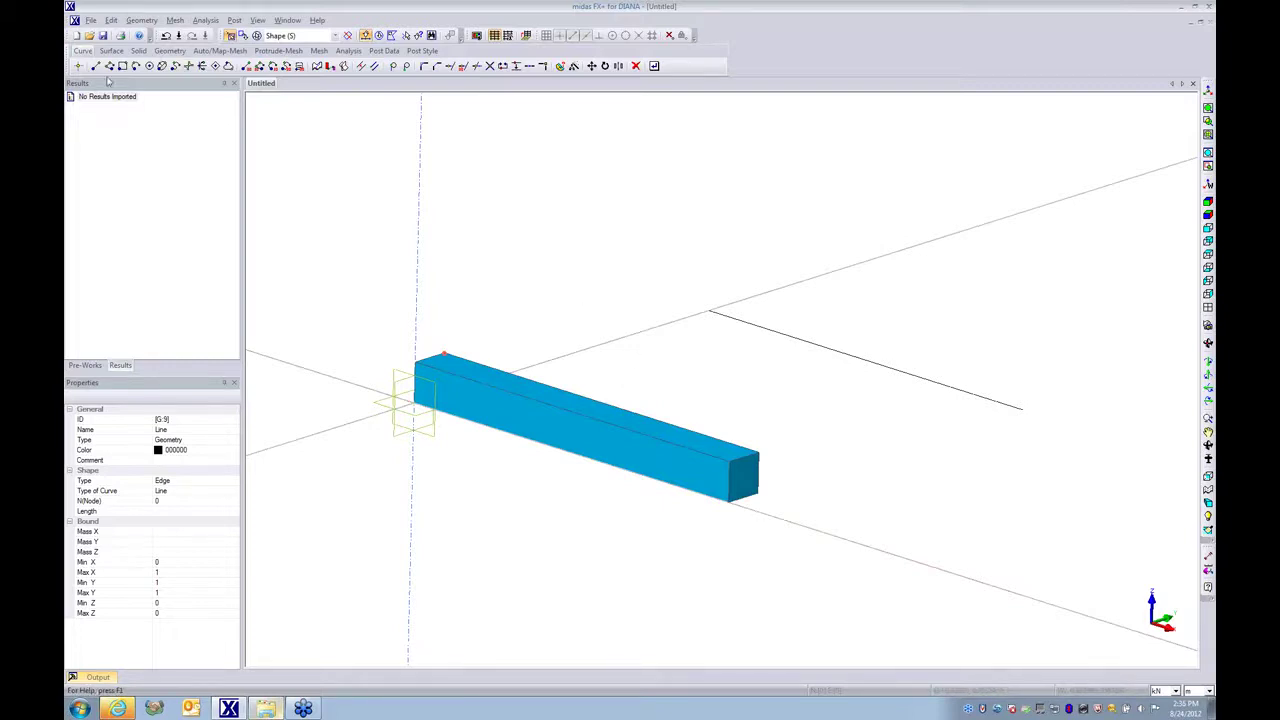
Create material ASTM(RC)_C5000 by loading it from the material database.
click(84, 366)
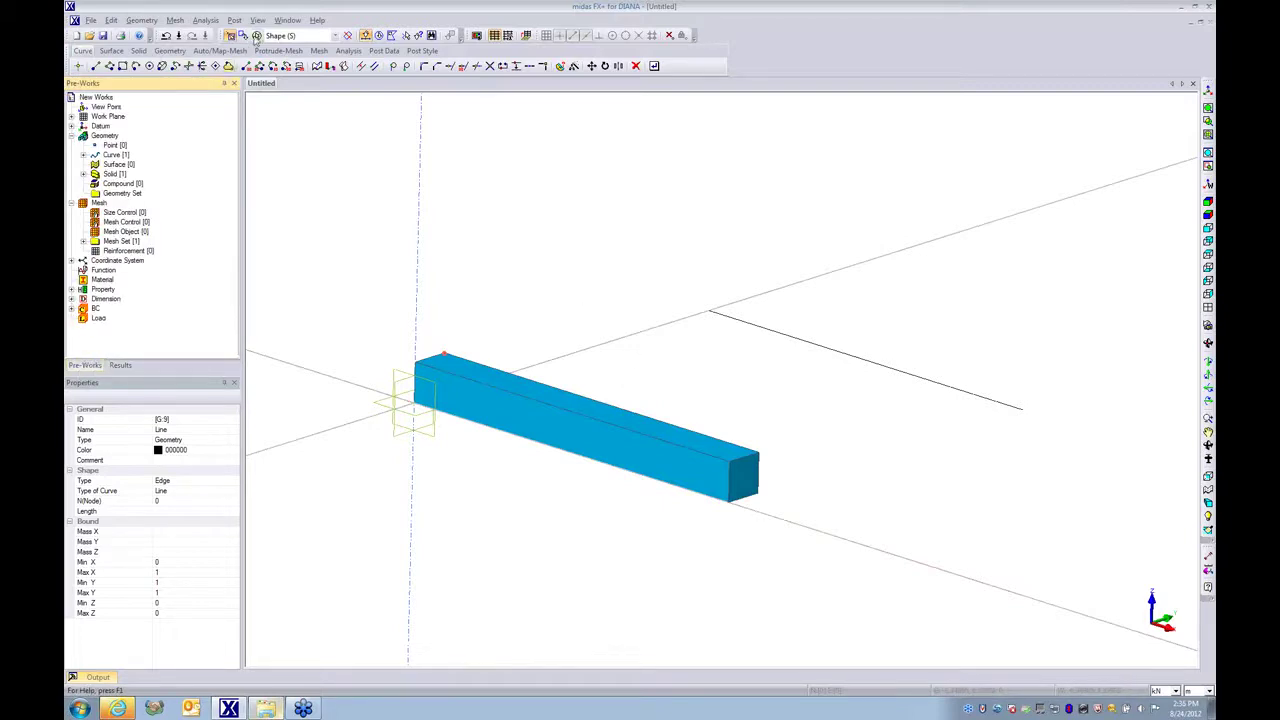
click(205, 20)
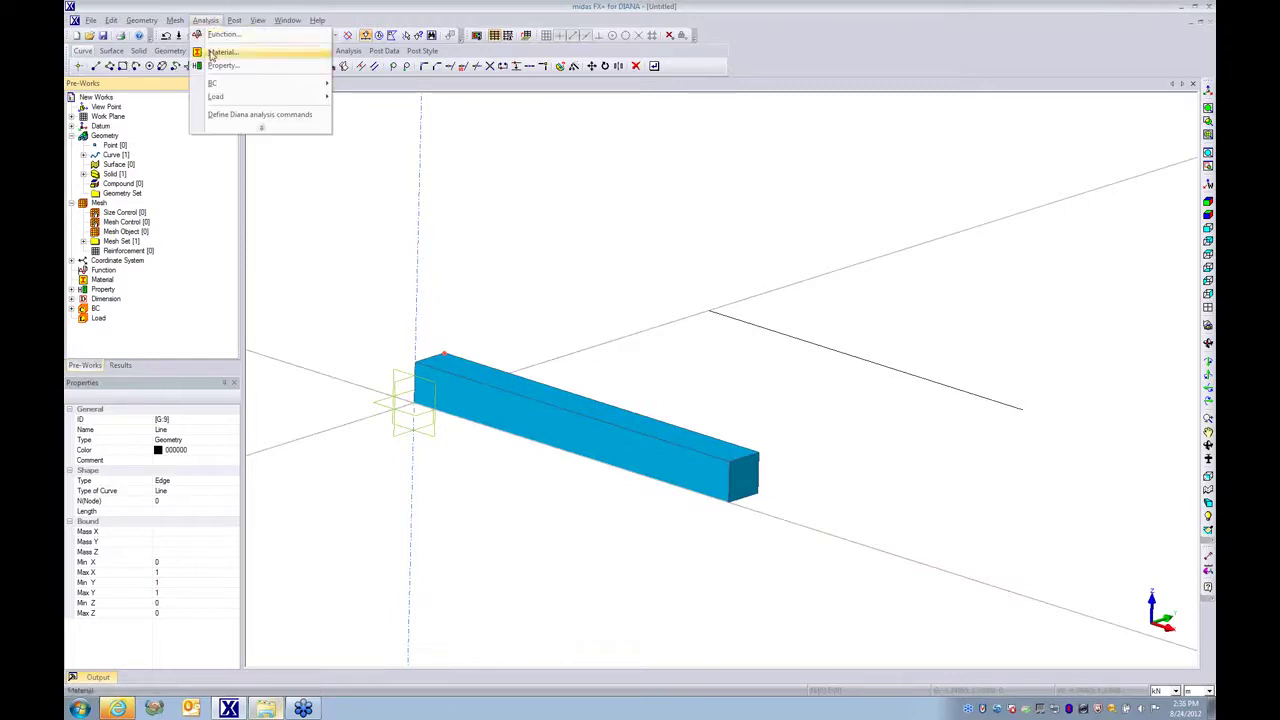
click(218, 52)
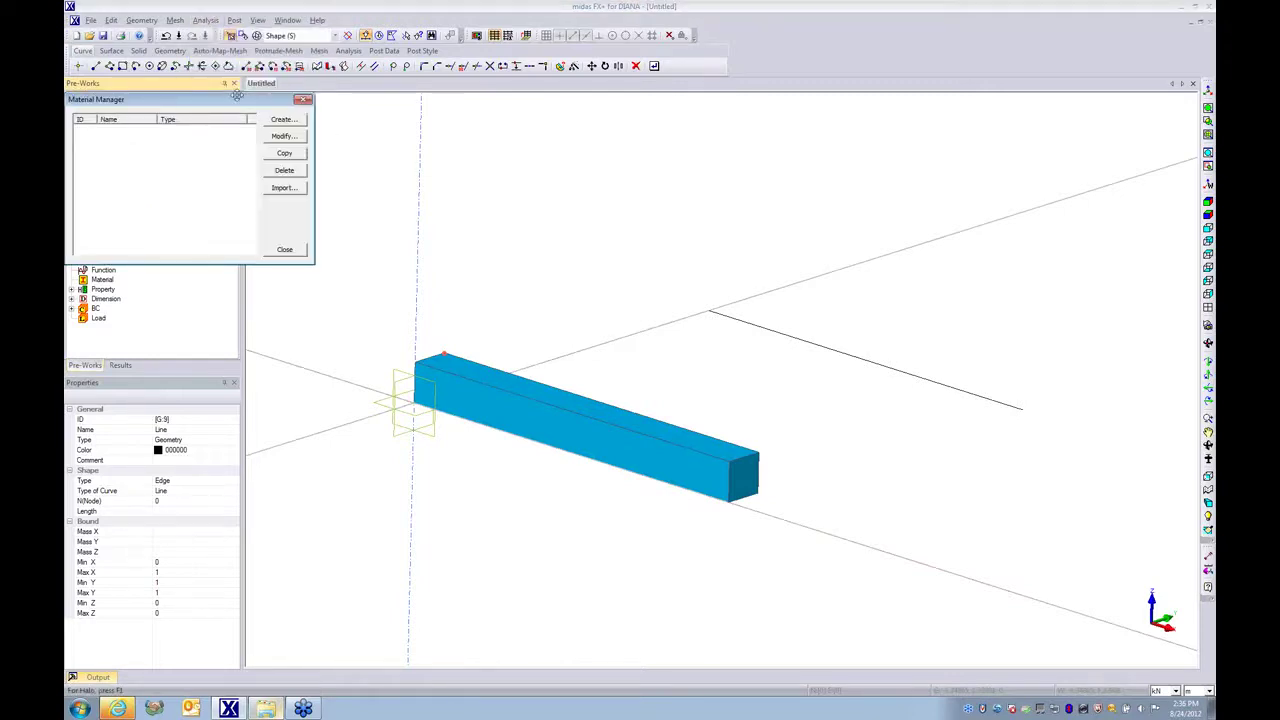
click(282, 121)
click(597, 497)
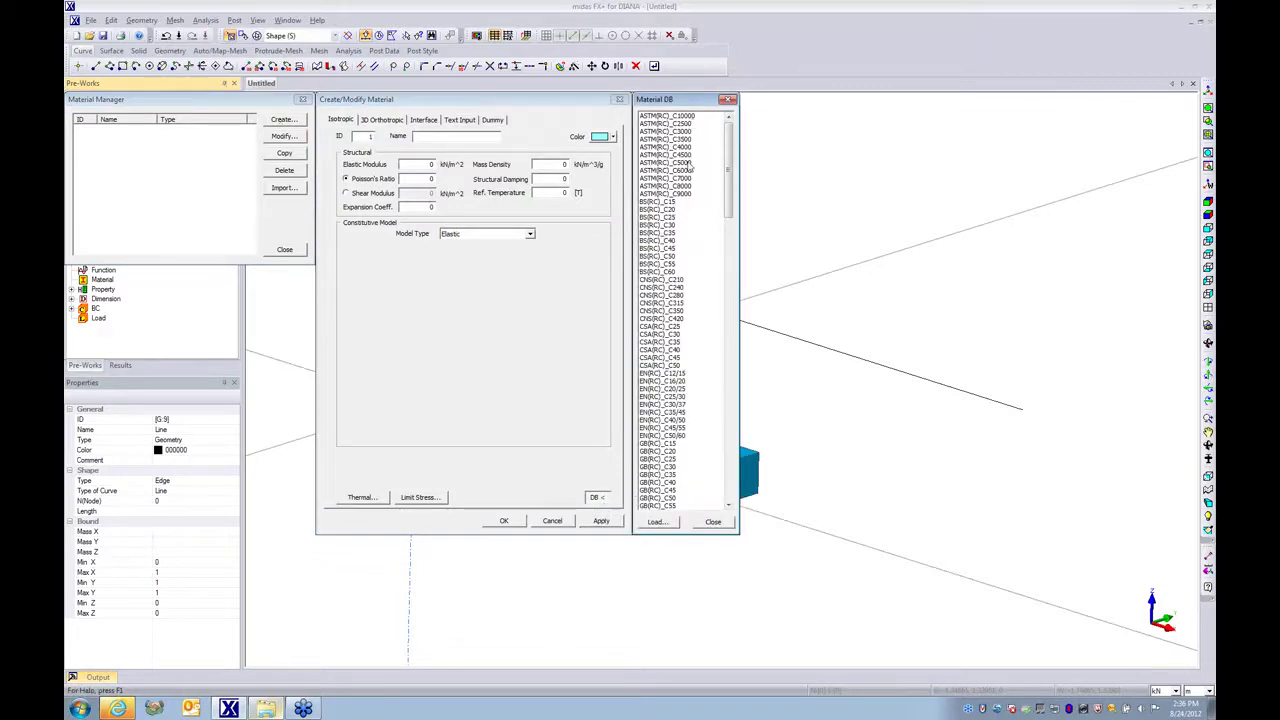
click(689, 163)
click(714, 522)
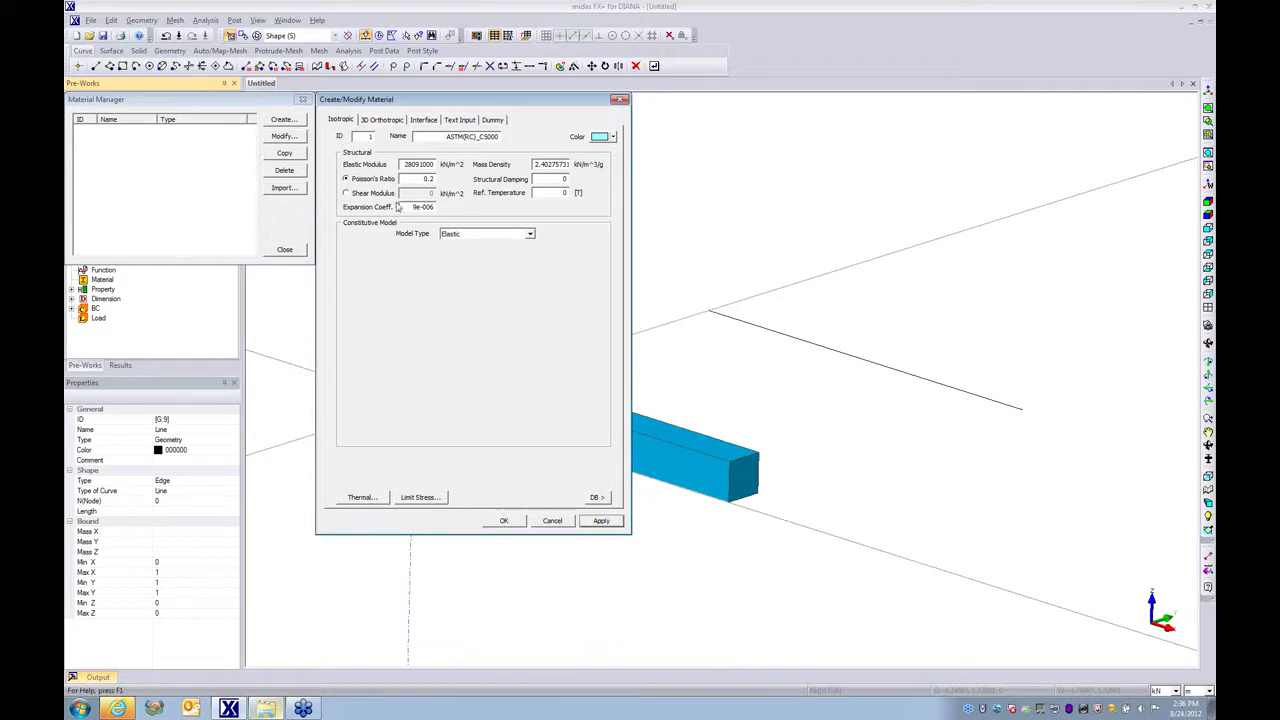
click(502, 521)
Close the Material Manager and start a new solid property named '3D beam'.
click(291, 253)
click(205, 20)
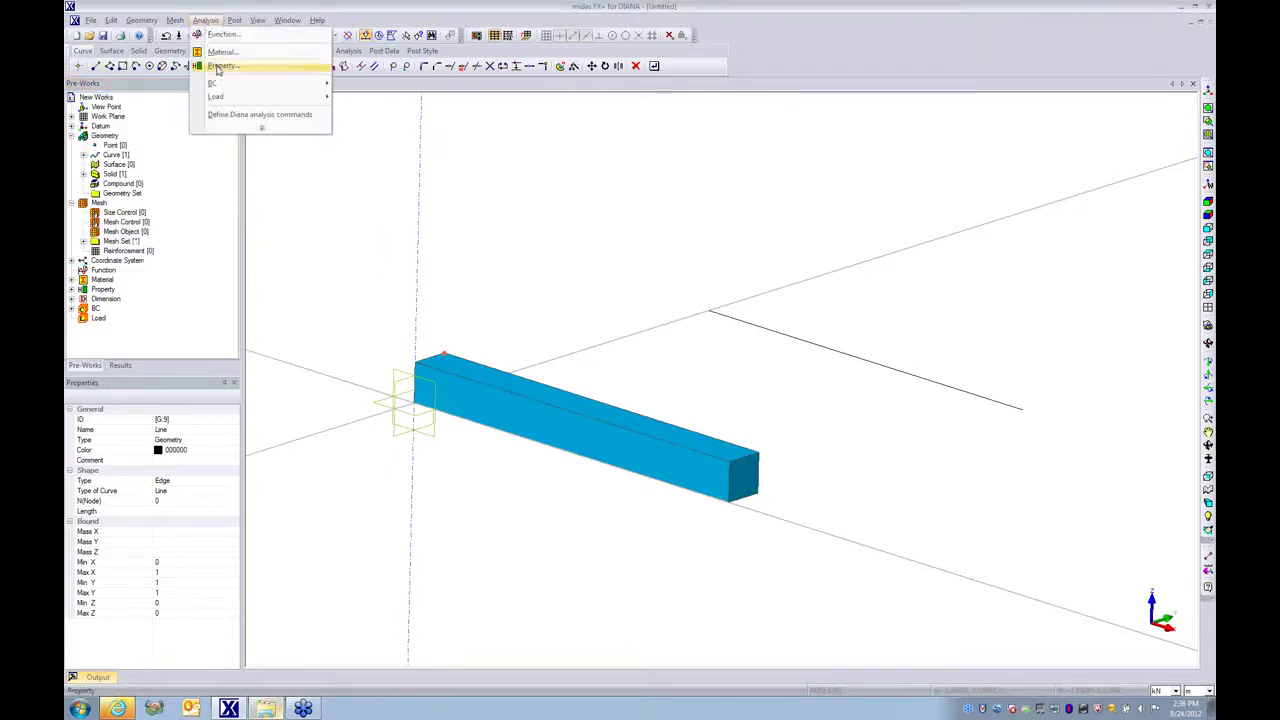
click(220, 67)
click(303, 119)
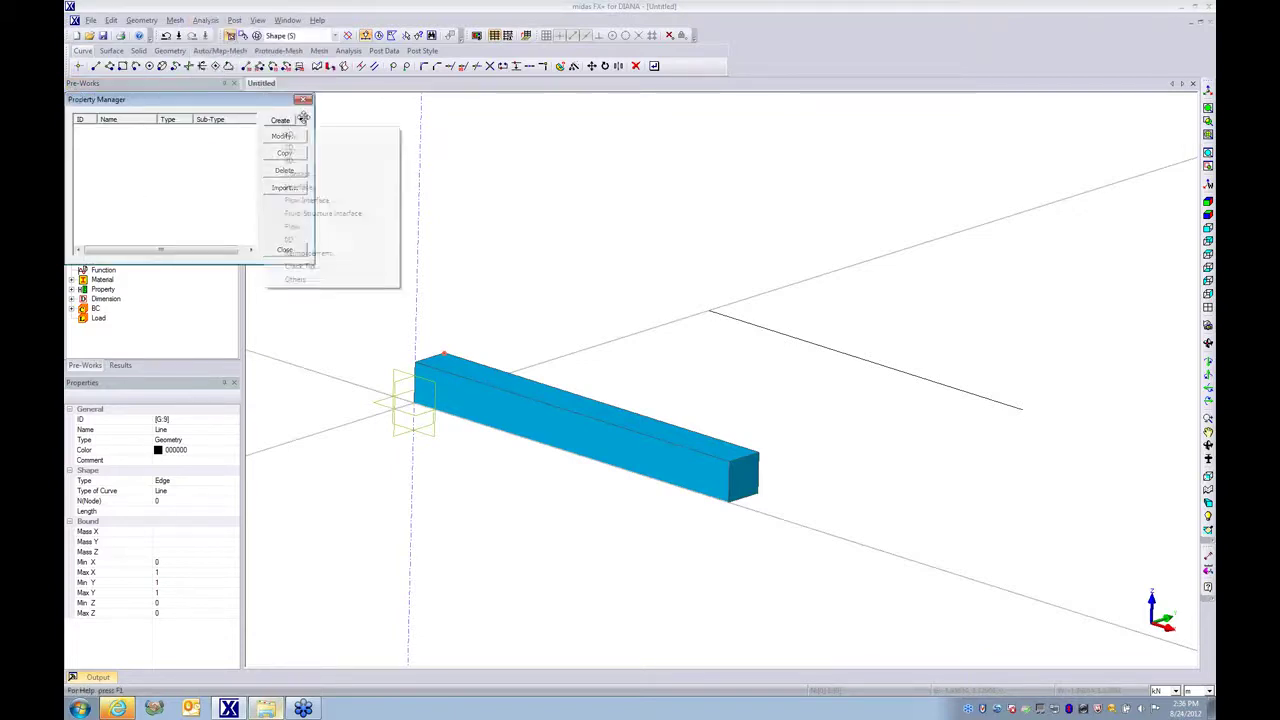
click(308, 162)
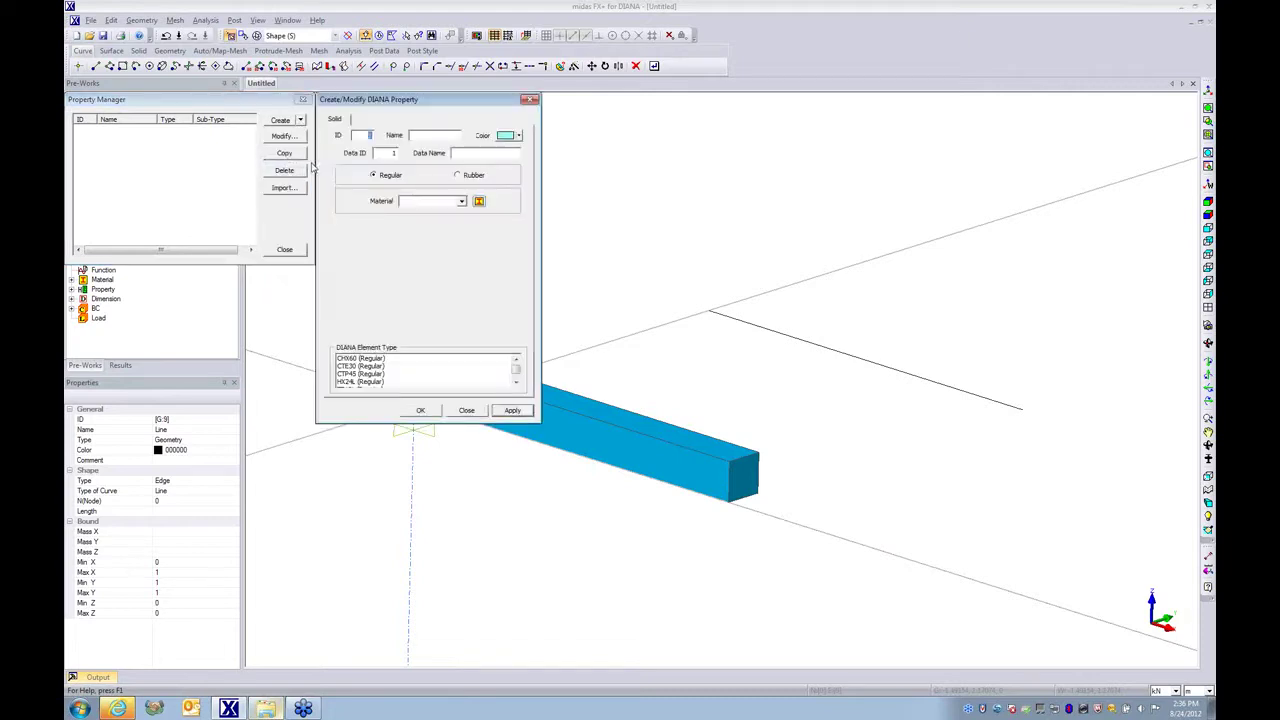
click(433, 135)
text(3D beam)
Set the data name to '3D beam', assign ASTM(RC)_C5000, and save the property.
drag(435, 135, 462, 136)
key(ctrl+c)
click(507, 155)
key(ctrl+v)
click(461, 201)
click(448, 213)
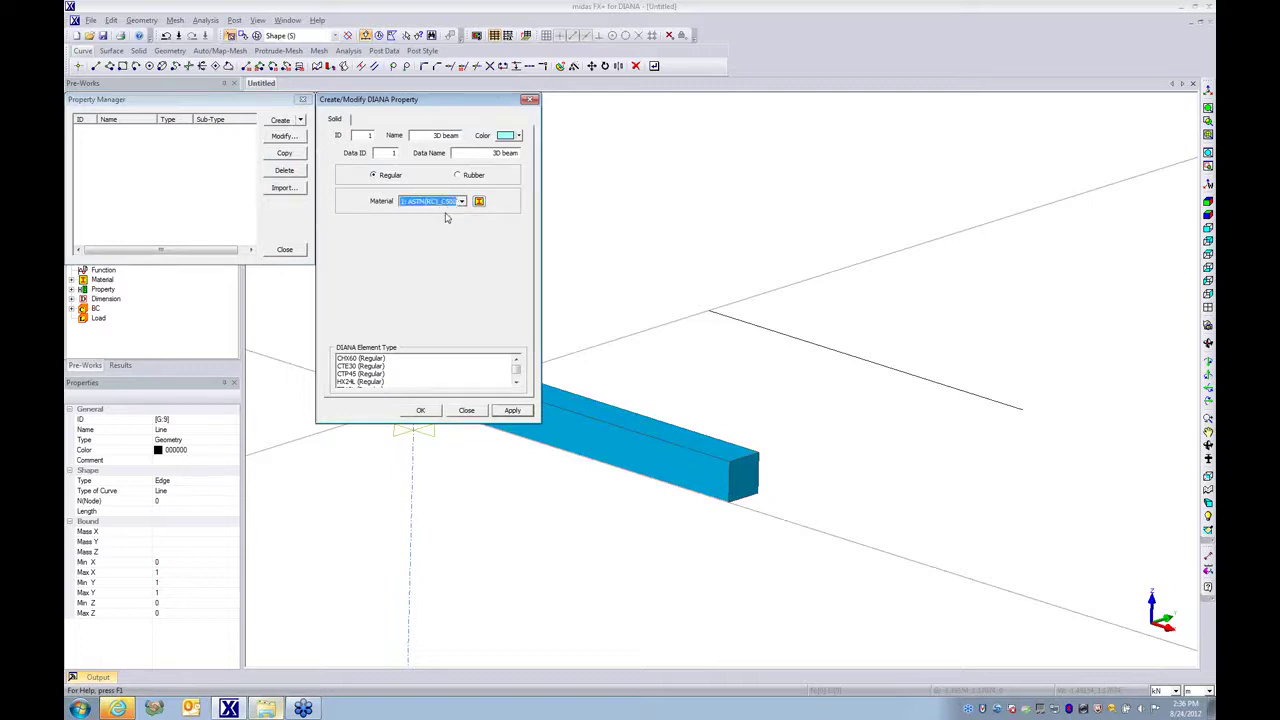
click(420, 410)
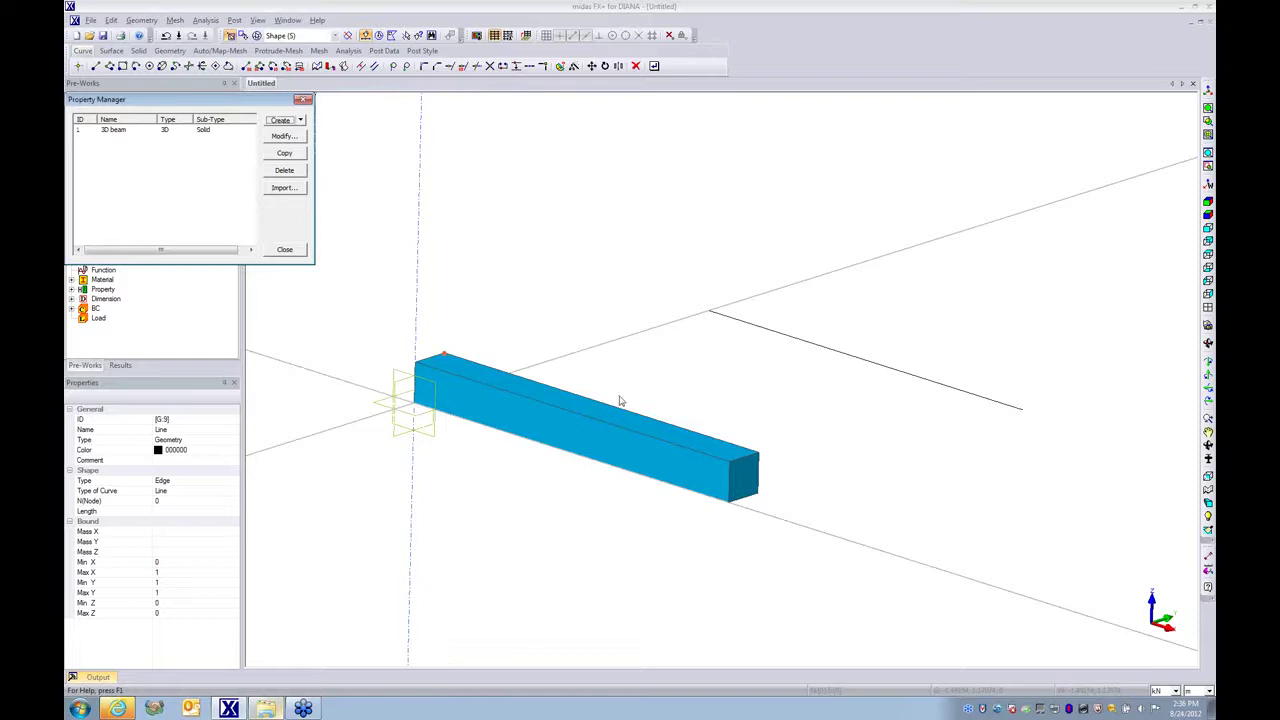
Start a new 1D beam property named '1Dbeam' as a 3D beam element.
click(300, 120)
click(301, 134)
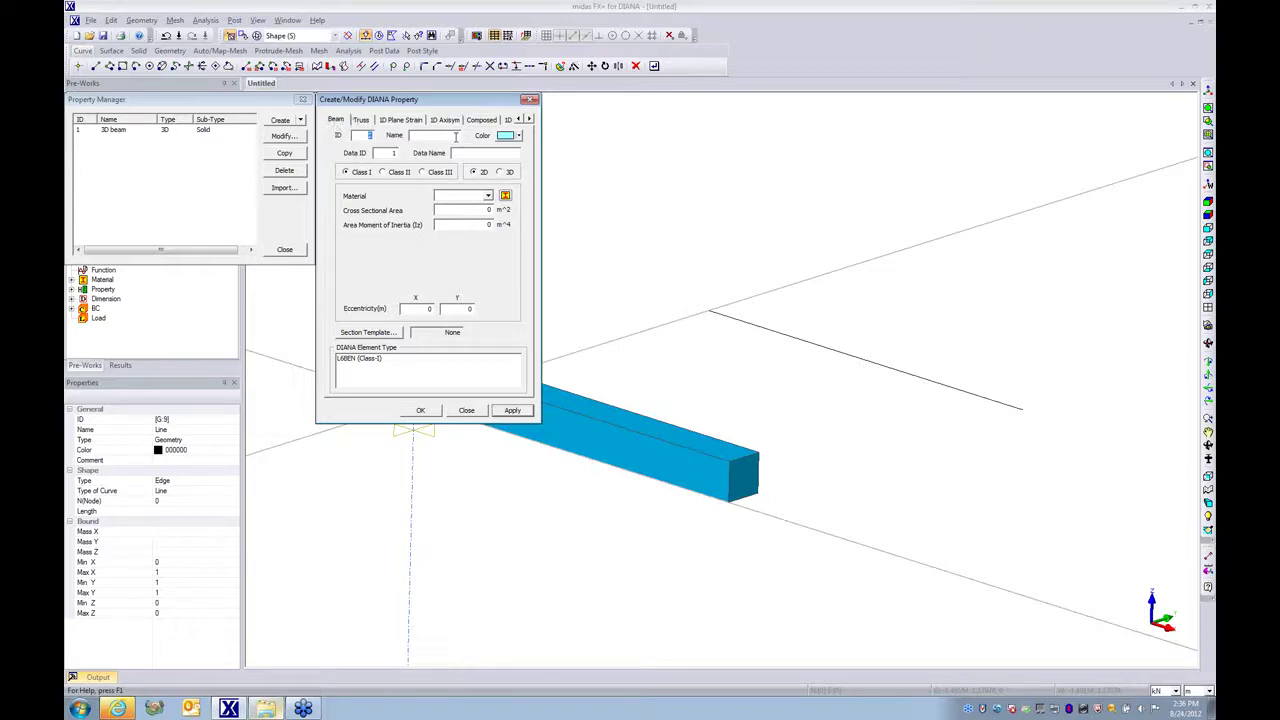
text(1Dbeam)
click(516, 152)
text(1Dbeam)
click(509, 173)
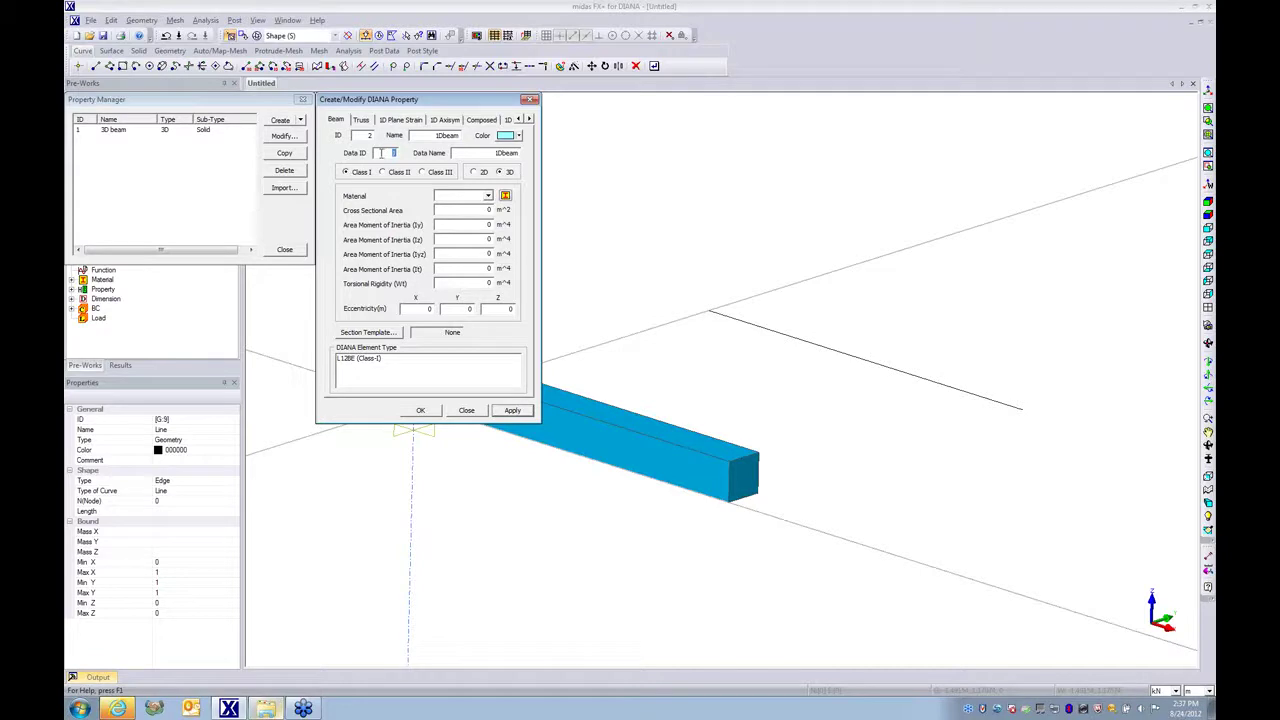
Give it a 0.1 × 0.1 solid rectangle section of ASTM(RC)_C5000 and save it.
click(381, 332)
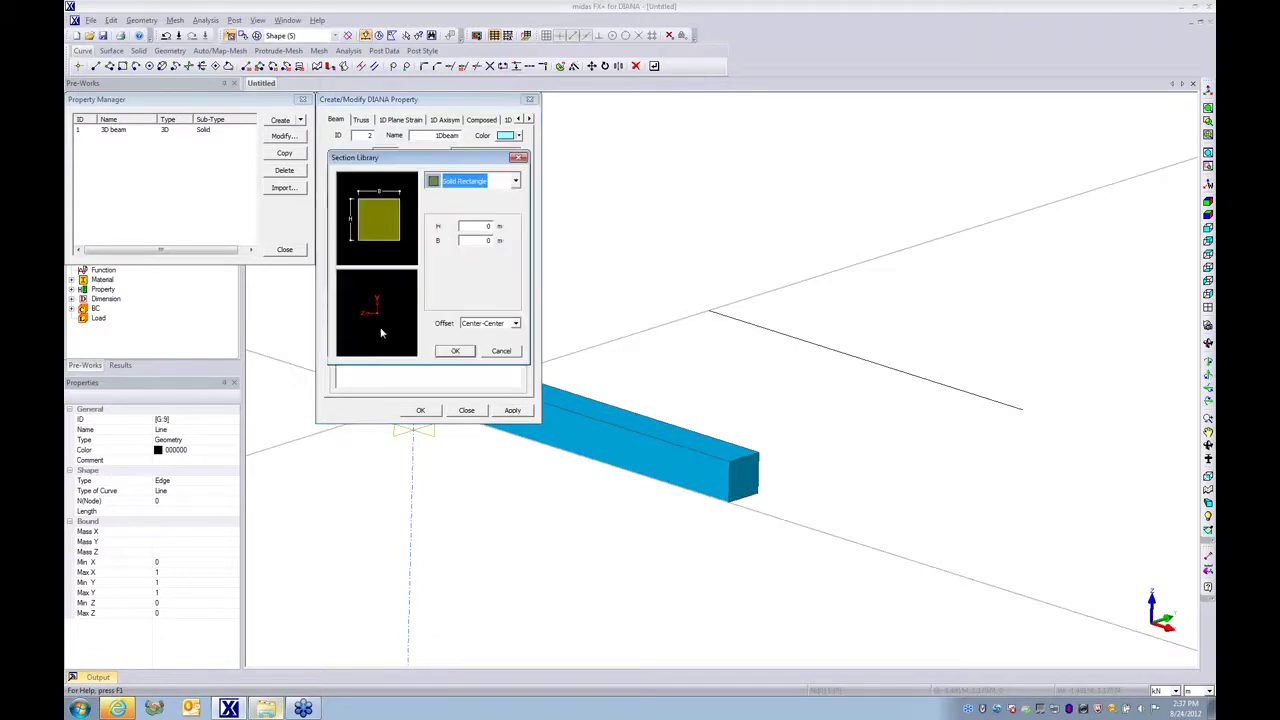
click(470, 226)
text(0.1)
key(Tab)
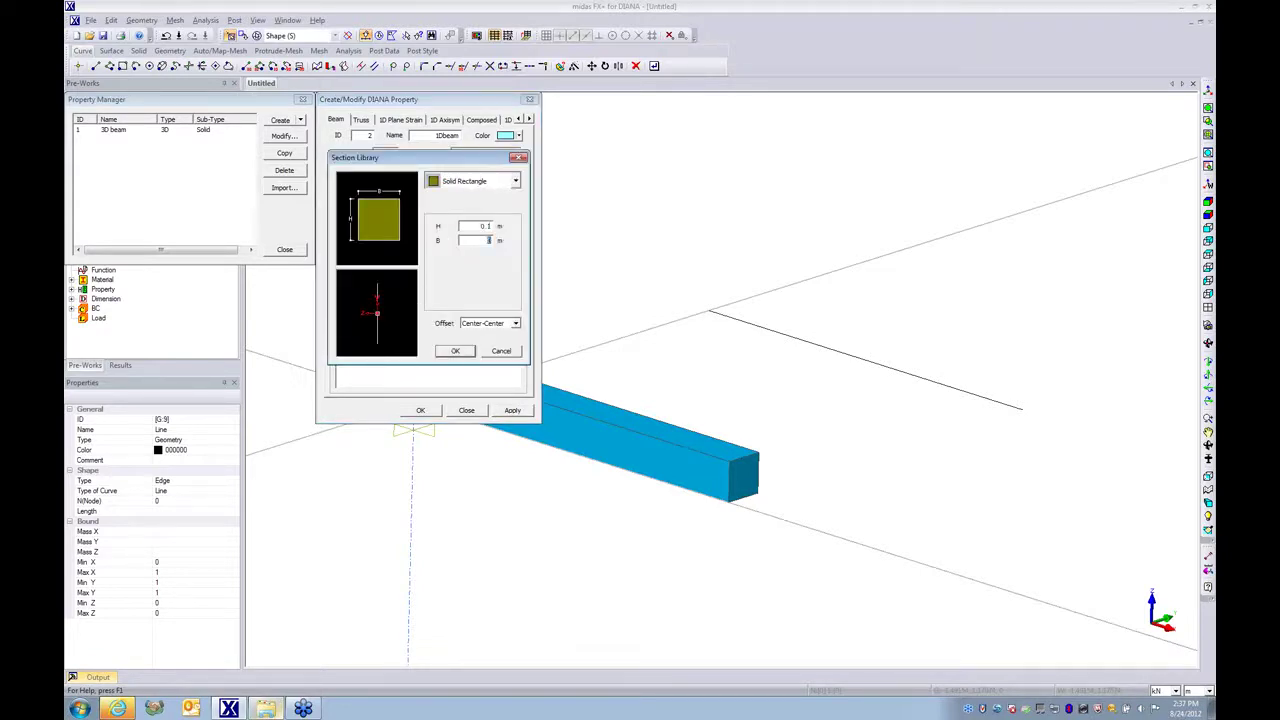
text(0.1)
click(456, 352)
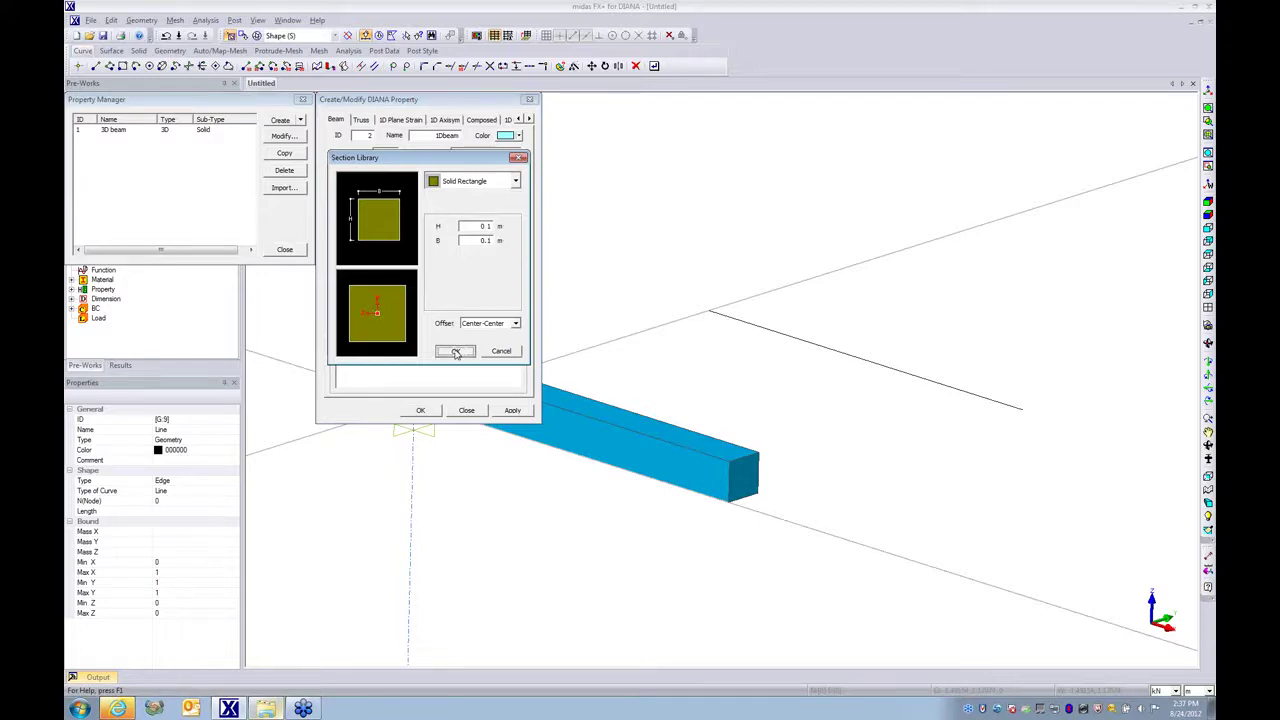
click(456, 352)
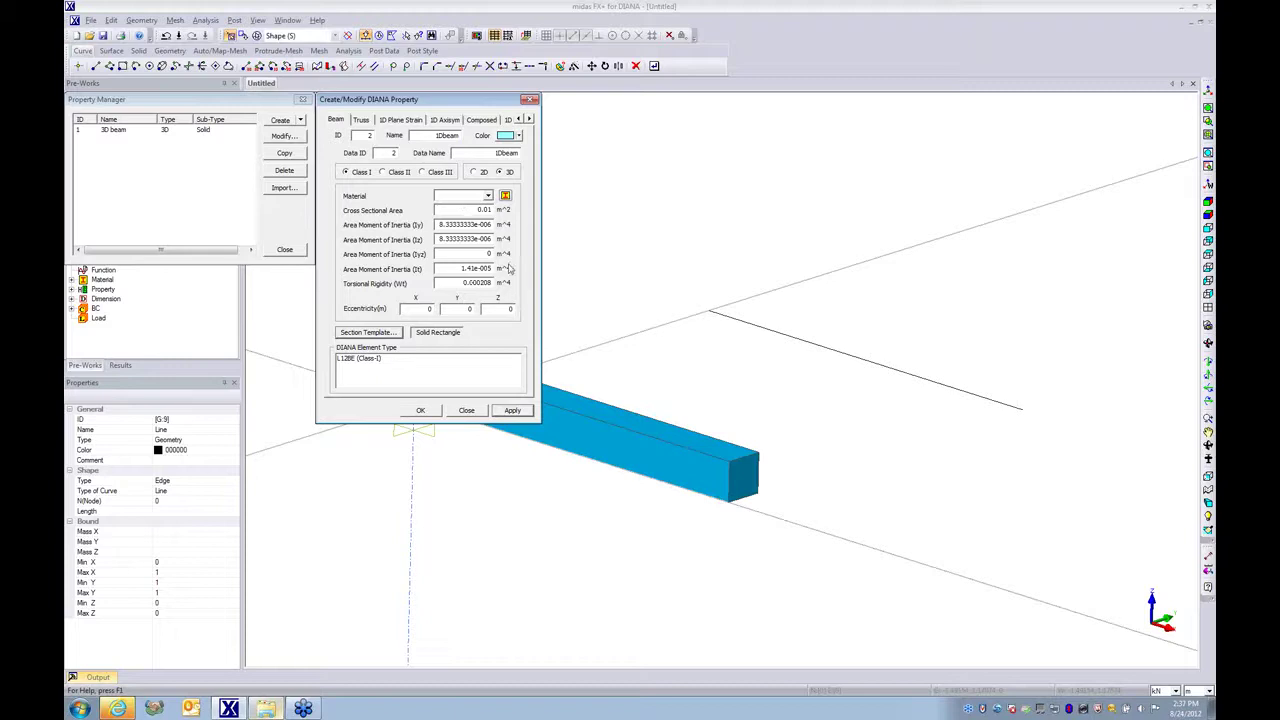
click(488, 196)
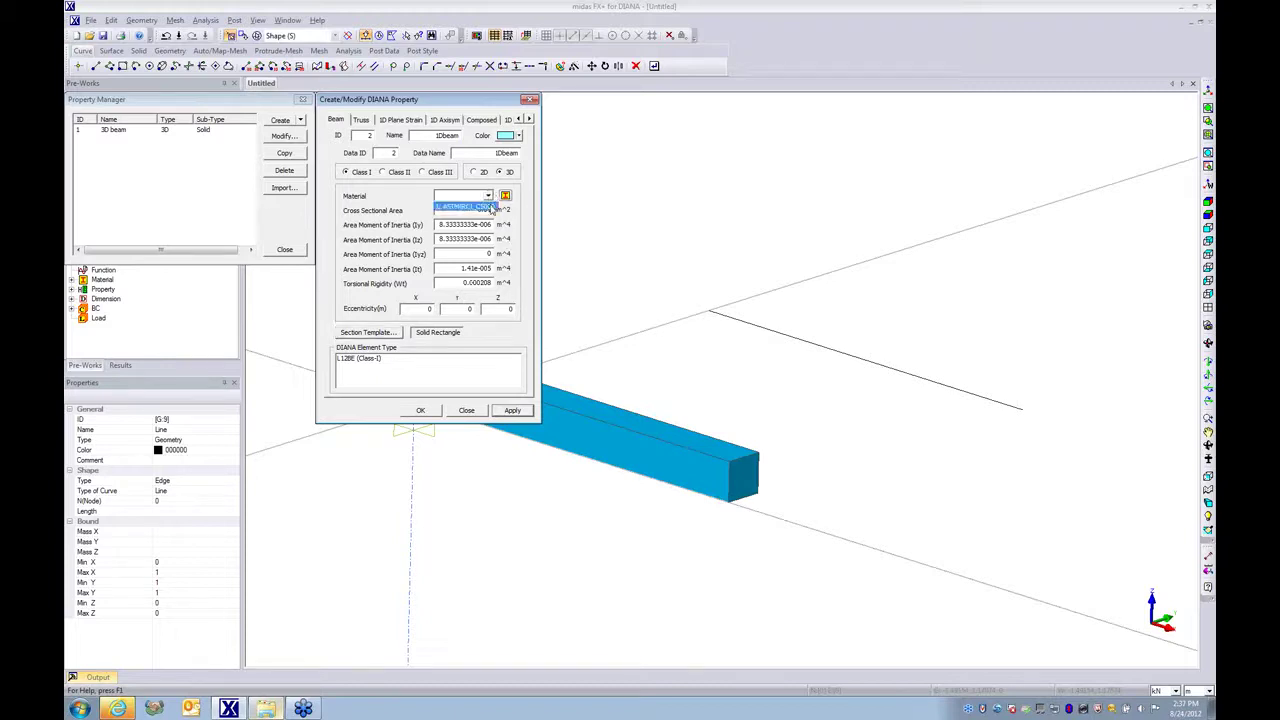
click(491, 207)
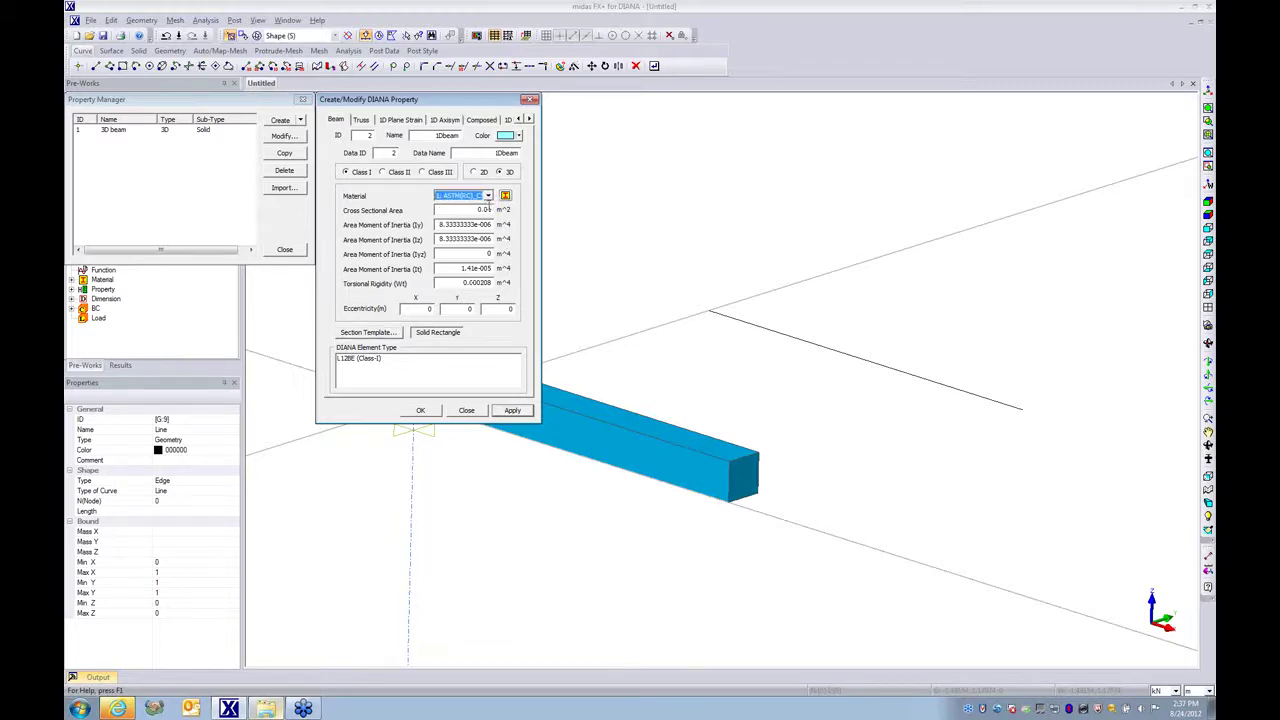
click(512, 410)
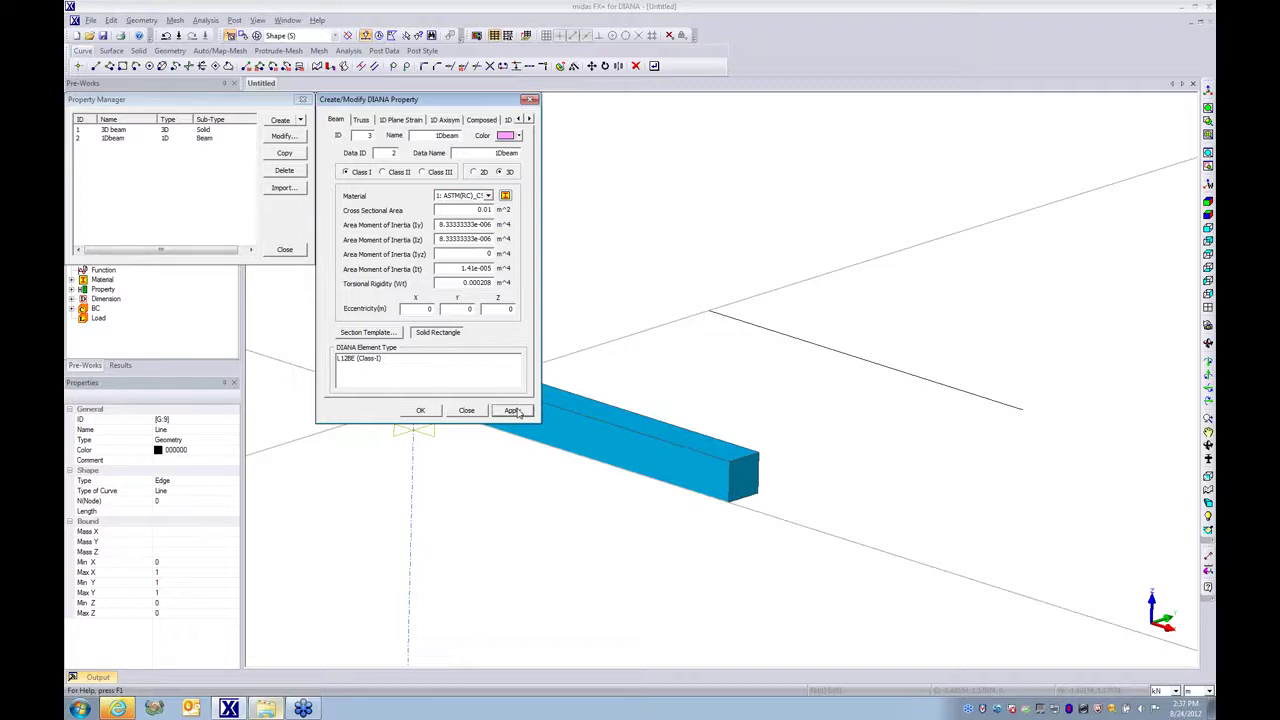
Save composed property 'composed1D' with ASTM(RC)_C5000 and 0.1 thickness, then close the Property Manager.
click(482, 120)
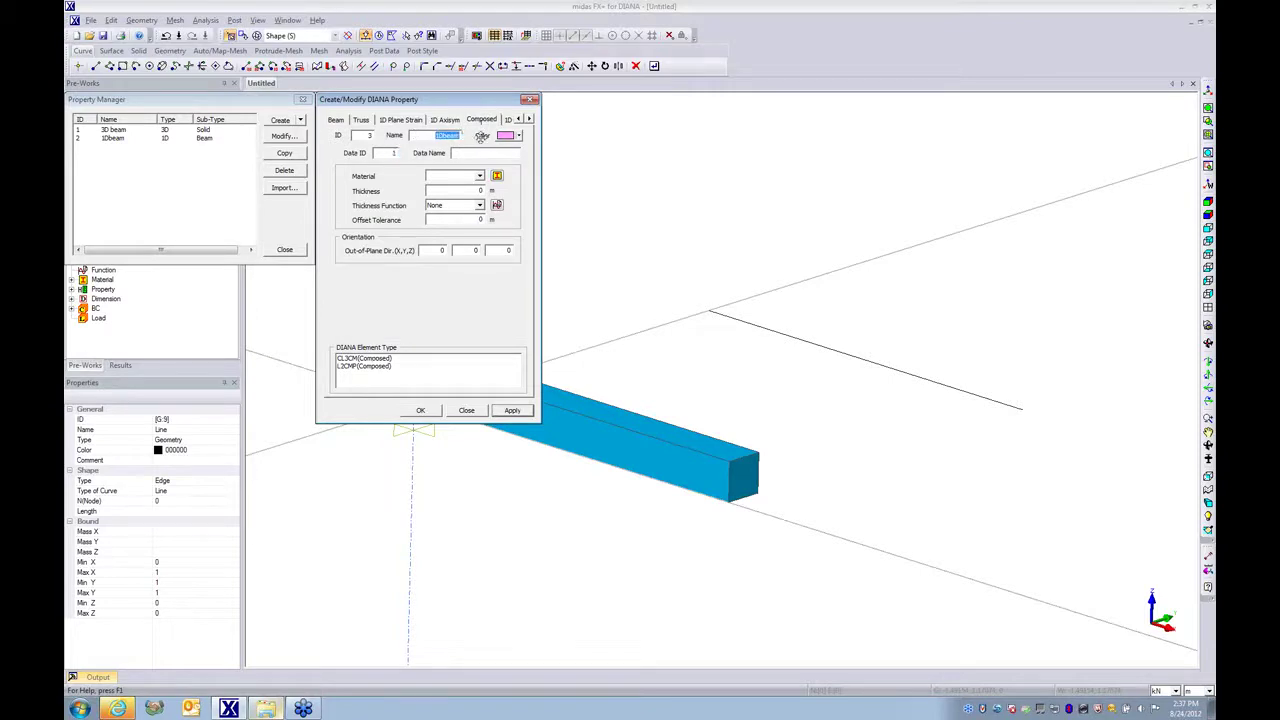
text(composed 1D)
text(D)
click(480, 177)
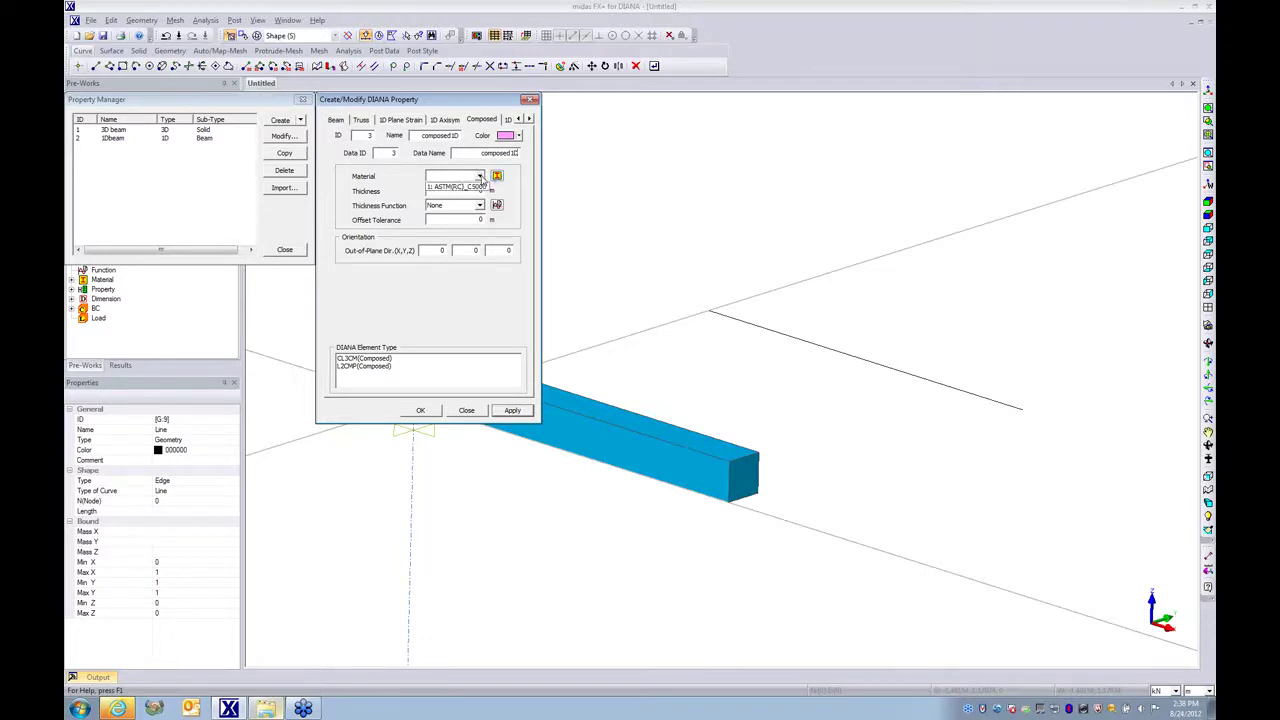
click(480, 188)
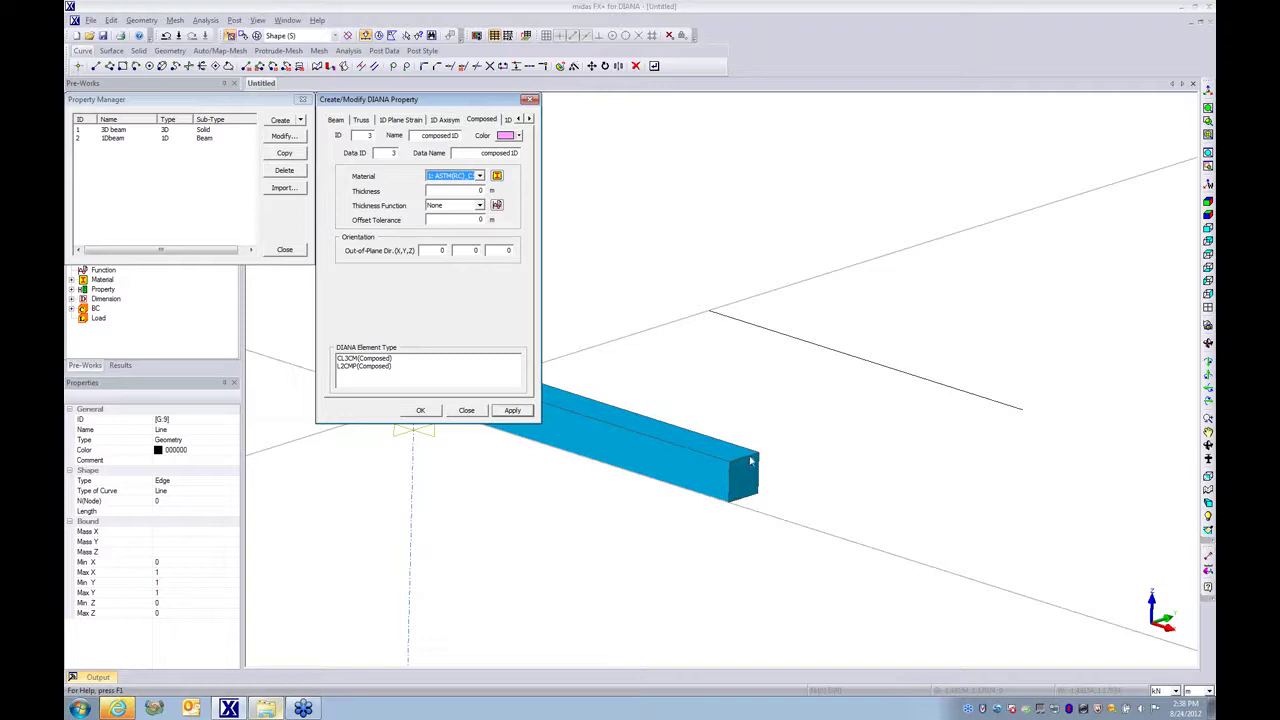
click(467, 191)
click(418, 411)
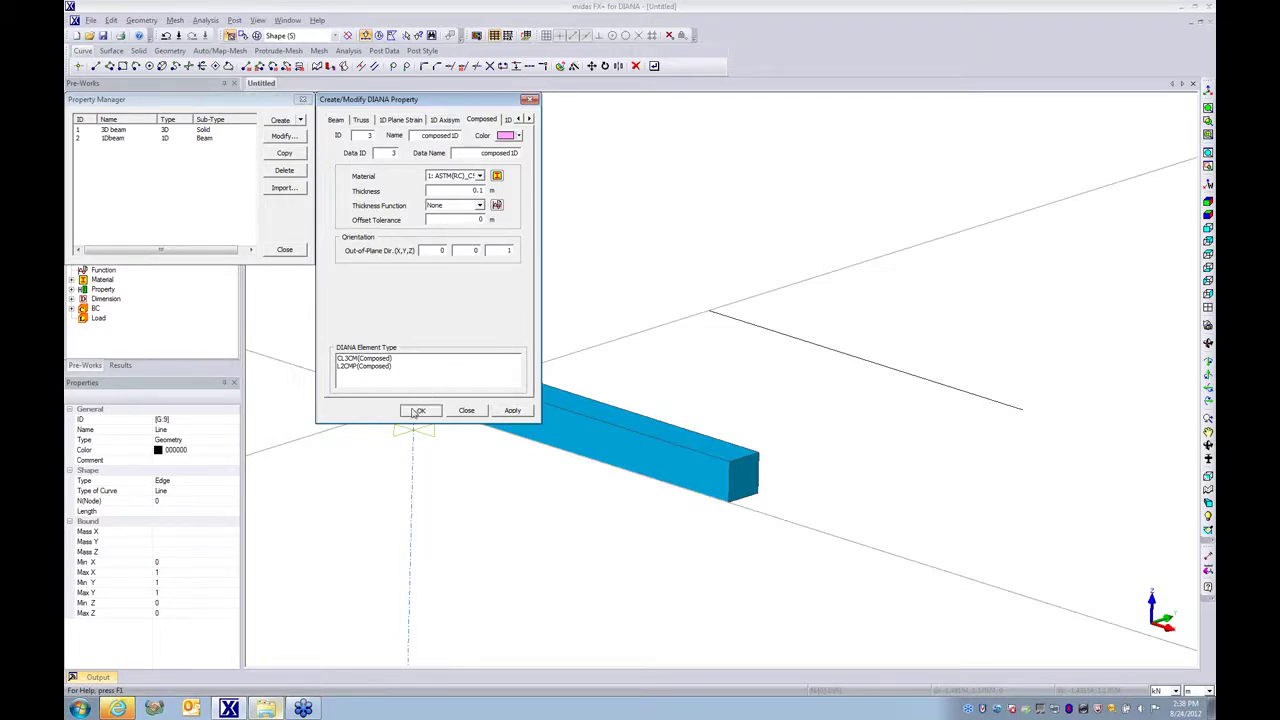
click(284, 250)
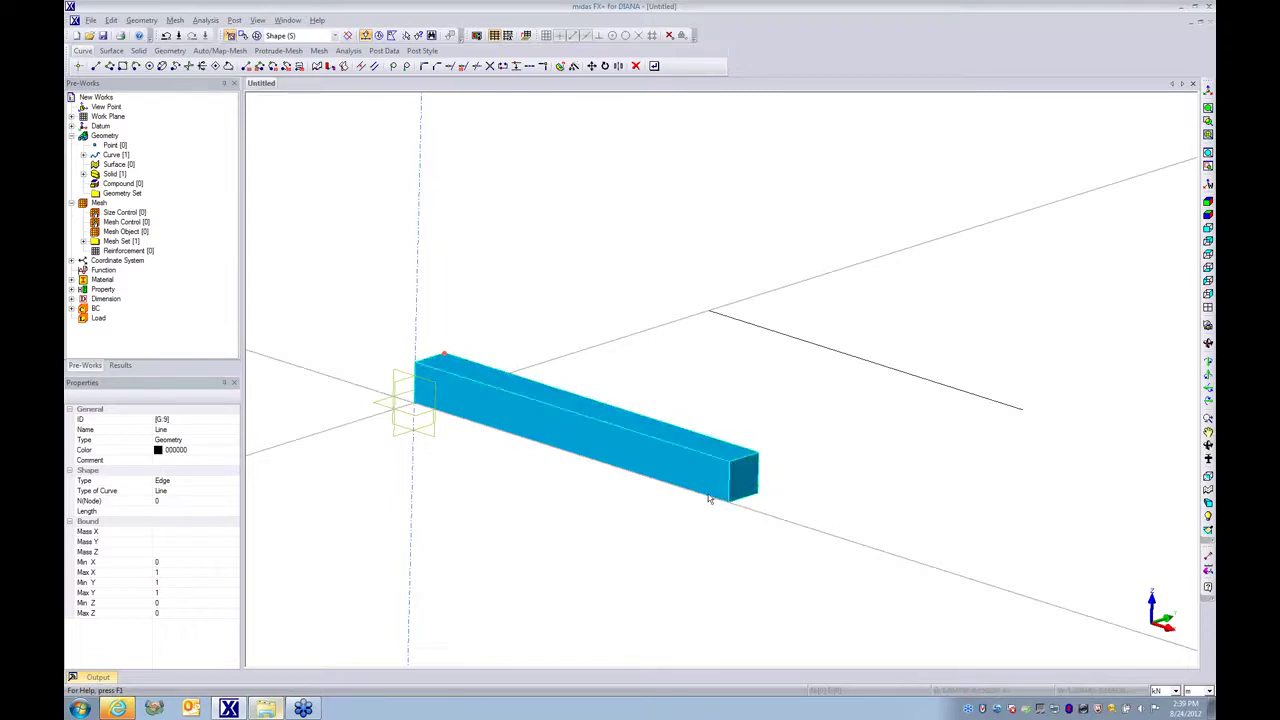
Seed the eight end edges of the box with 2 divisions each.
click(175, 20)
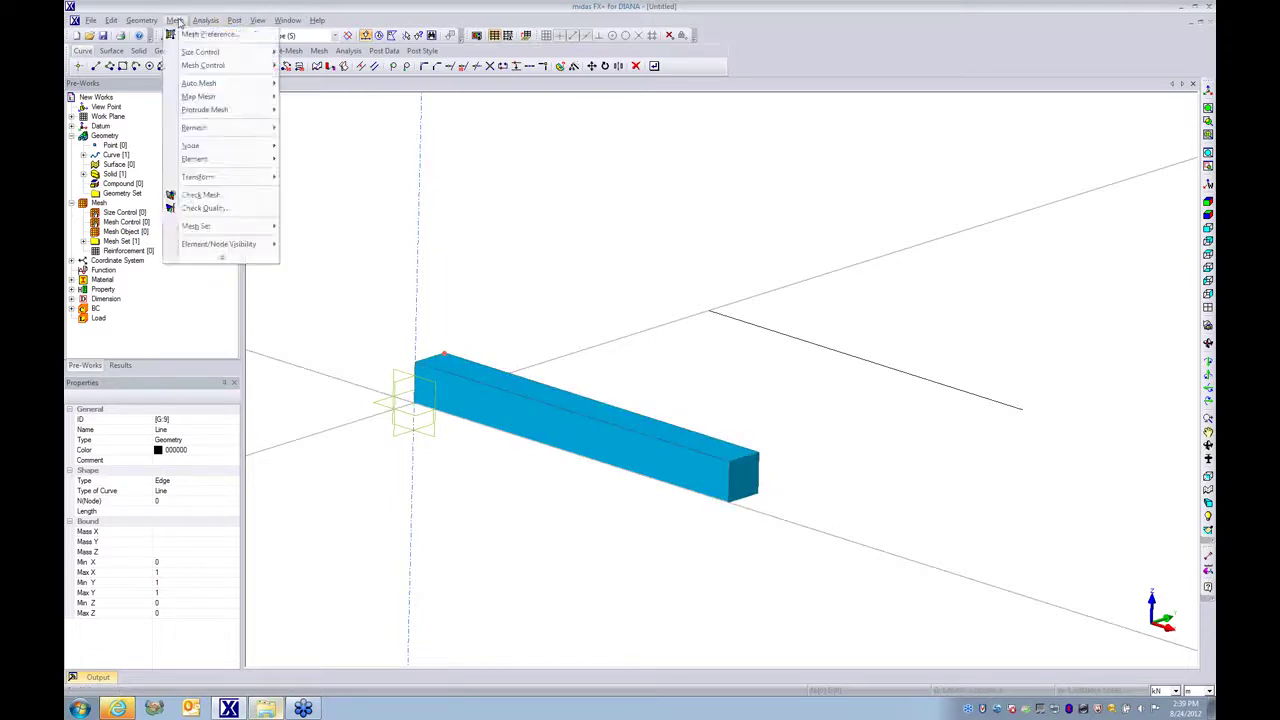
mouse_move(187, 51)
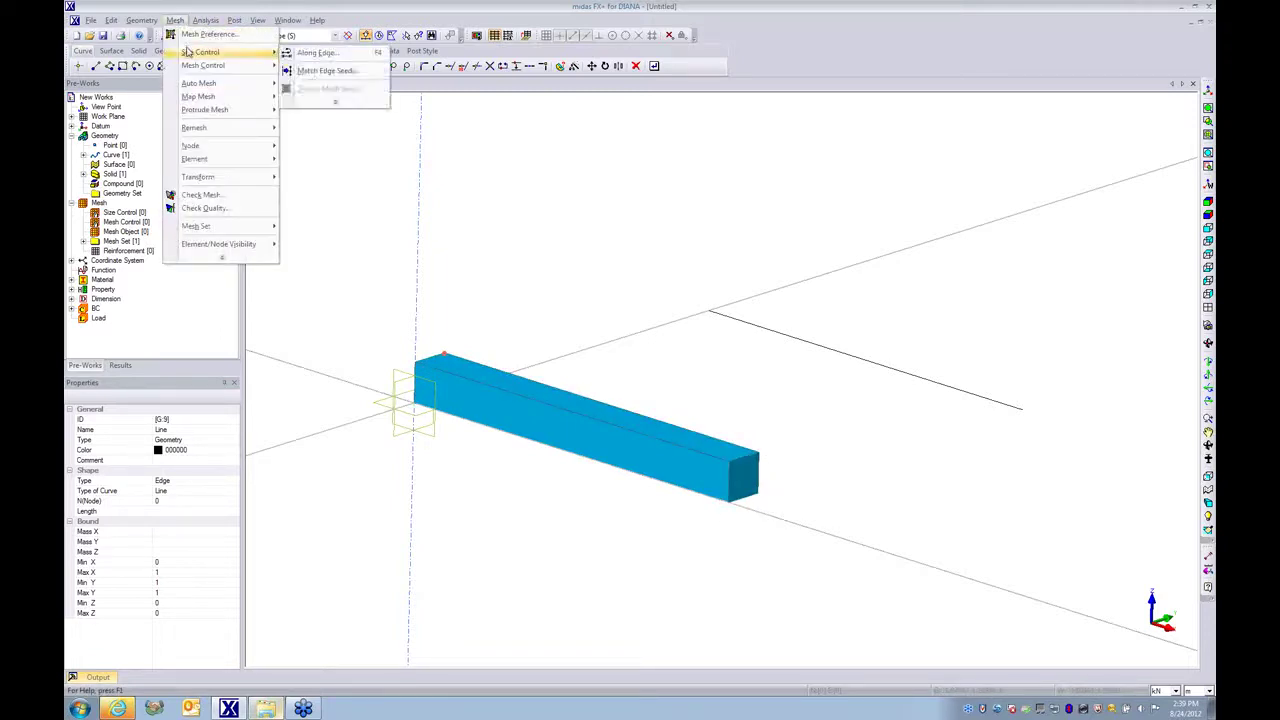
click(317, 56)
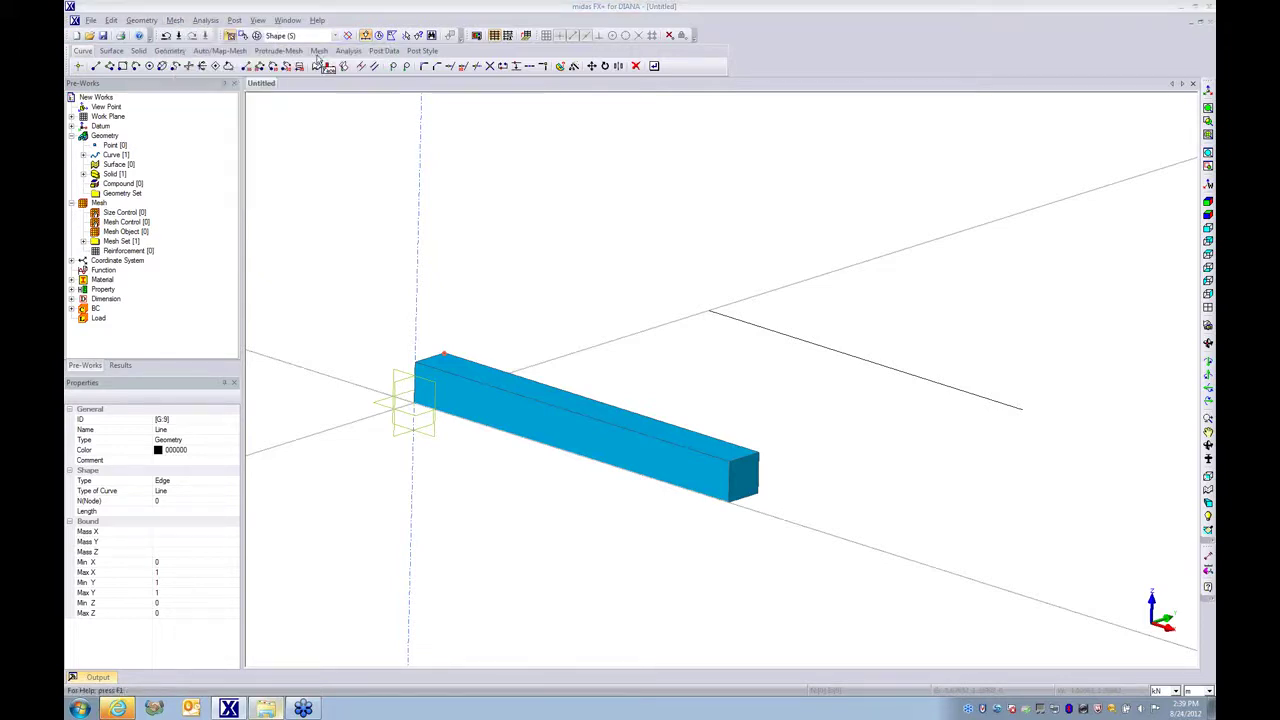
click(133, 172)
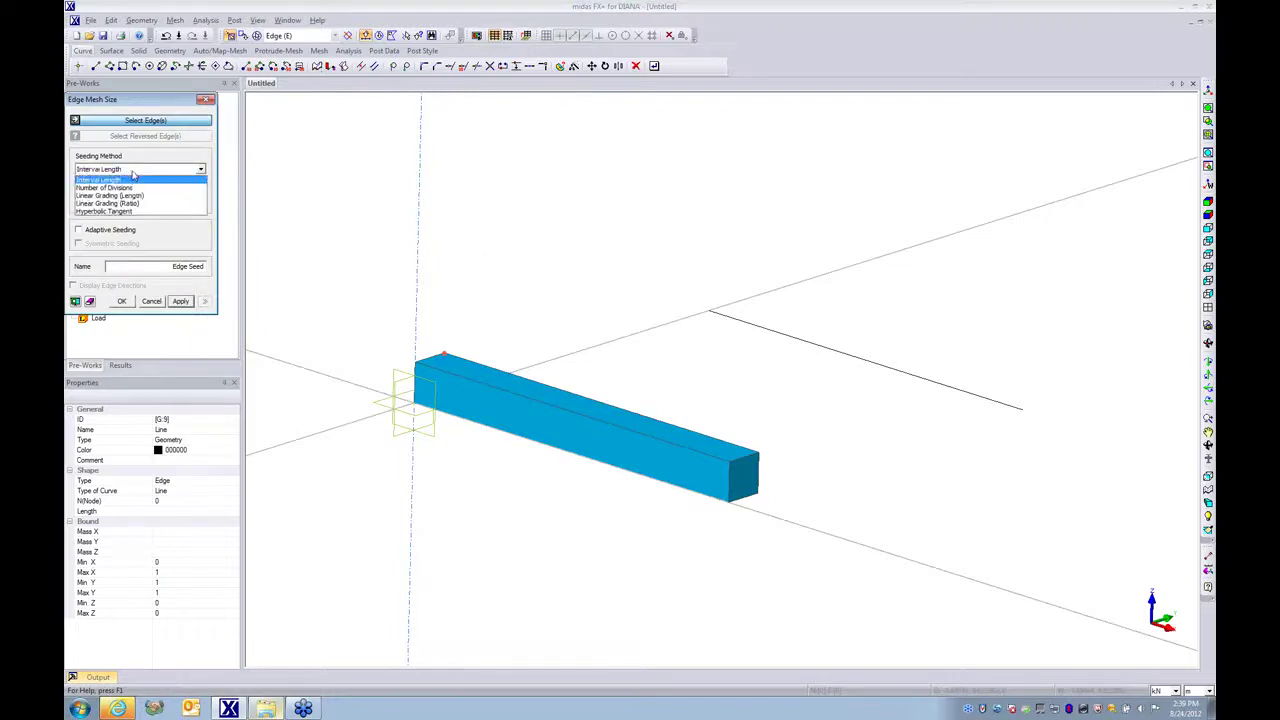
click(144, 187)
drag(680, 420, 795, 542)
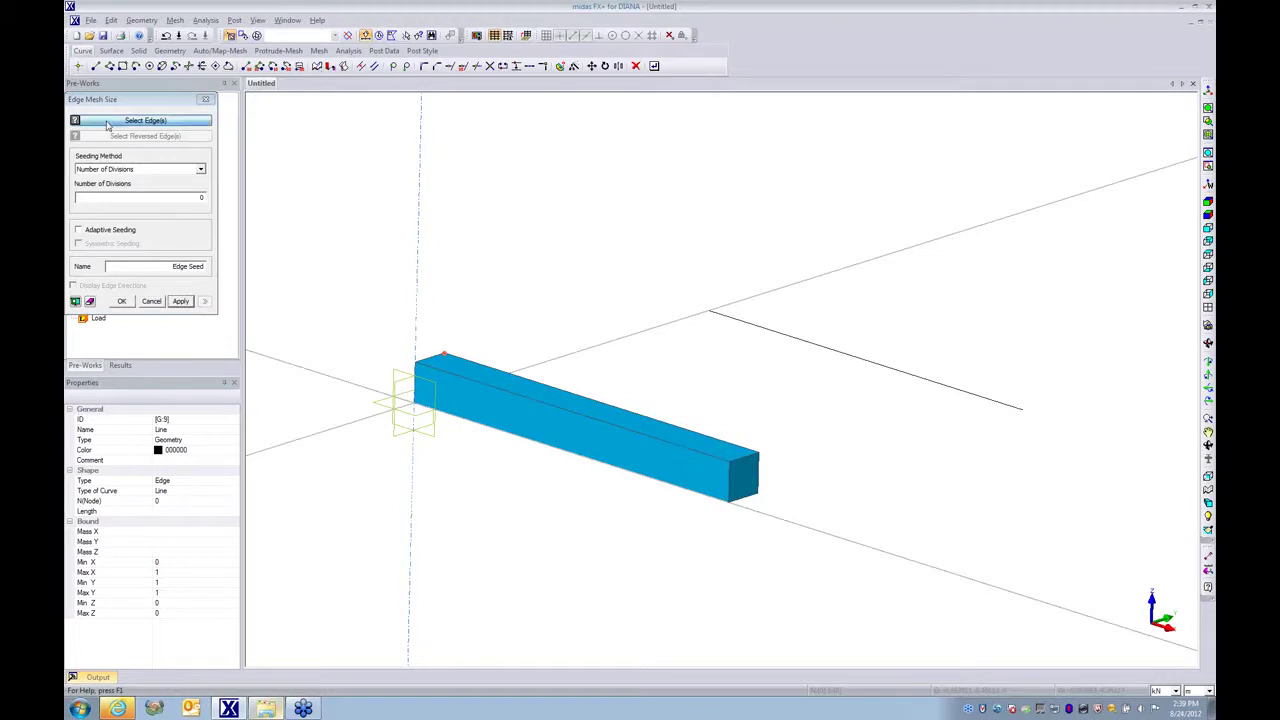
click(145, 120)
drag(727, 437, 810, 550)
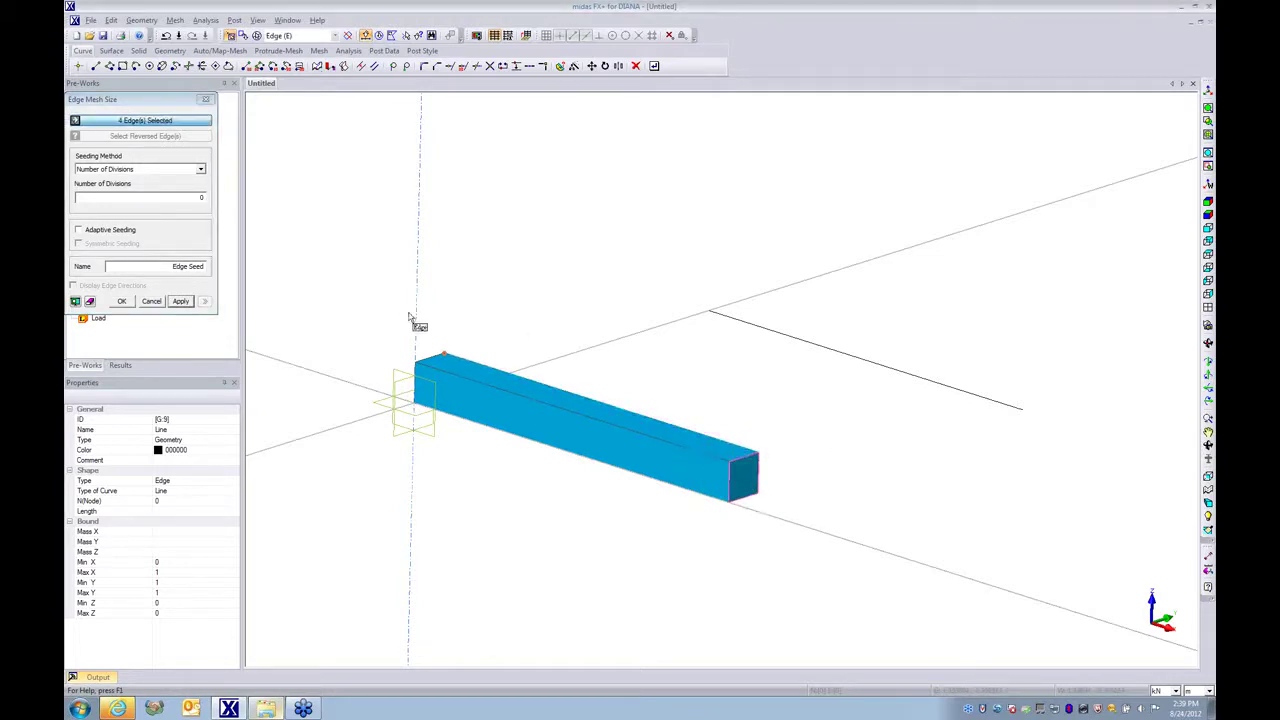
drag(364, 302, 443, 500)
click(185, 196)
text(2)
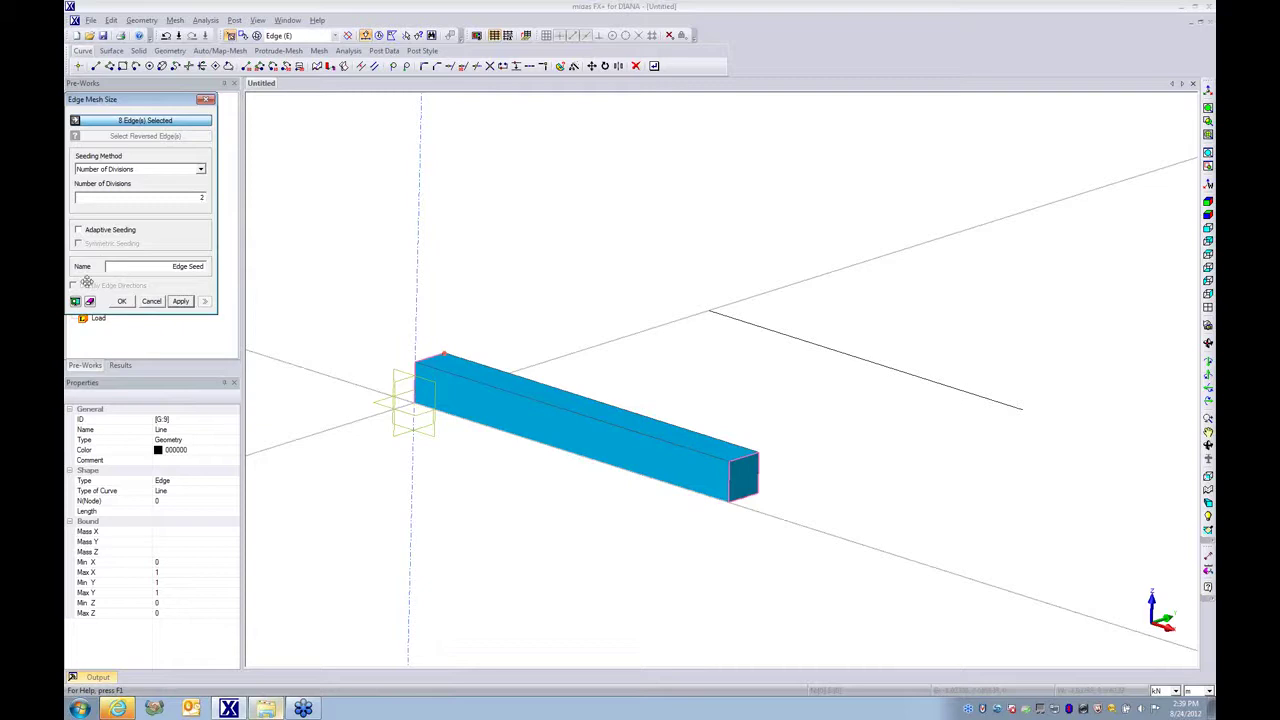
scroll(760, 556, up, 5)
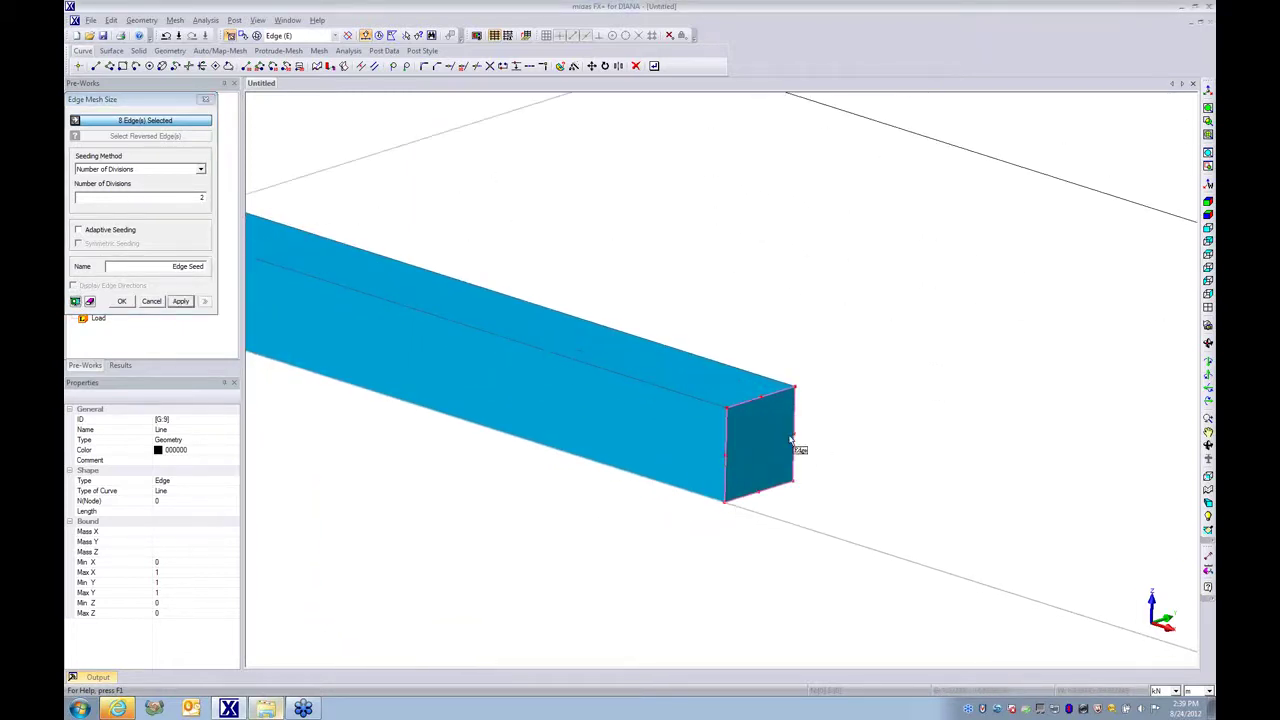
scroll(760, 516, down, 1)
scroll(903, 560, down, 5)
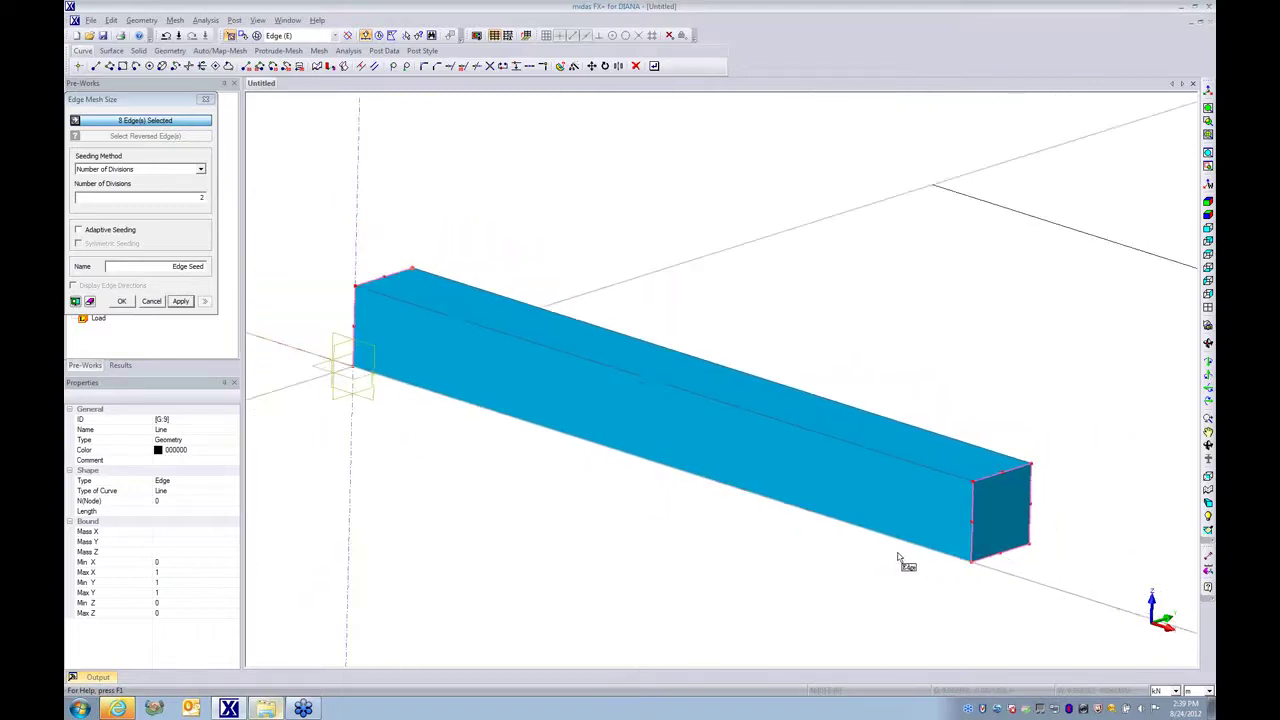
click(180, 301)
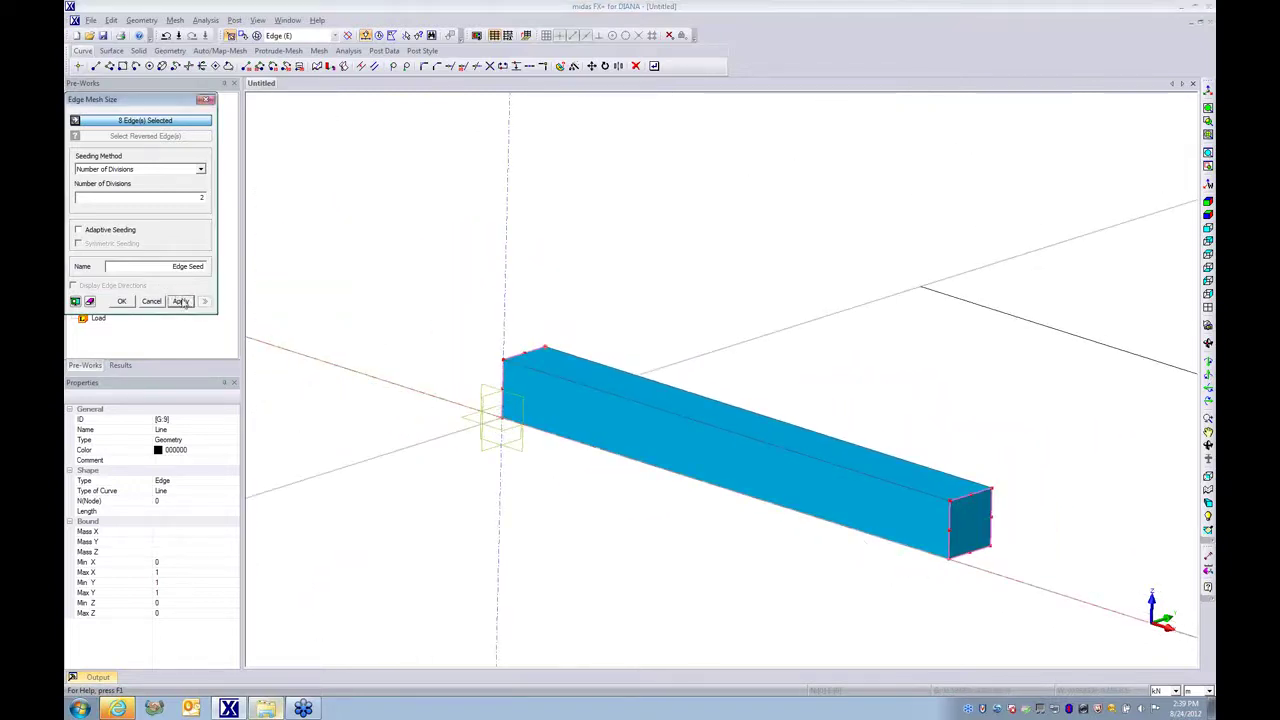
Seed the four long box edges and the offset line with 20 divisions.
click(349, 35)
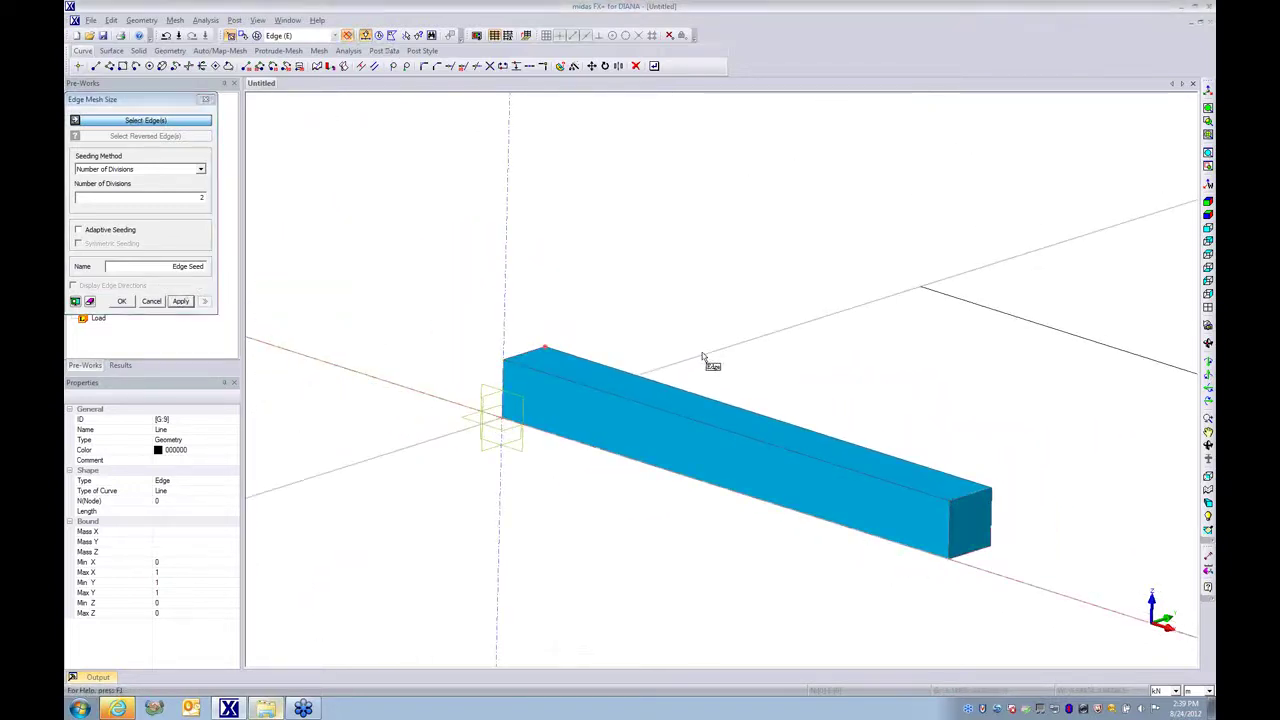
drag(698, 345, 830, 582)
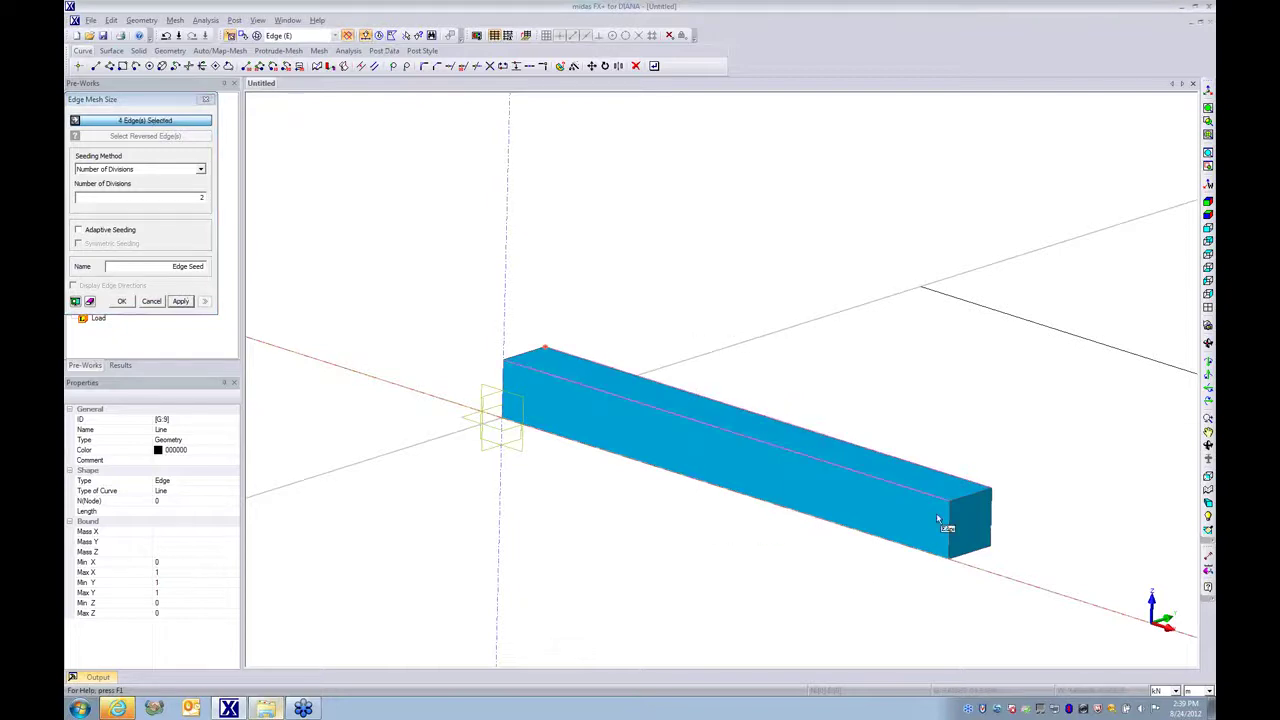
click(168, 197)
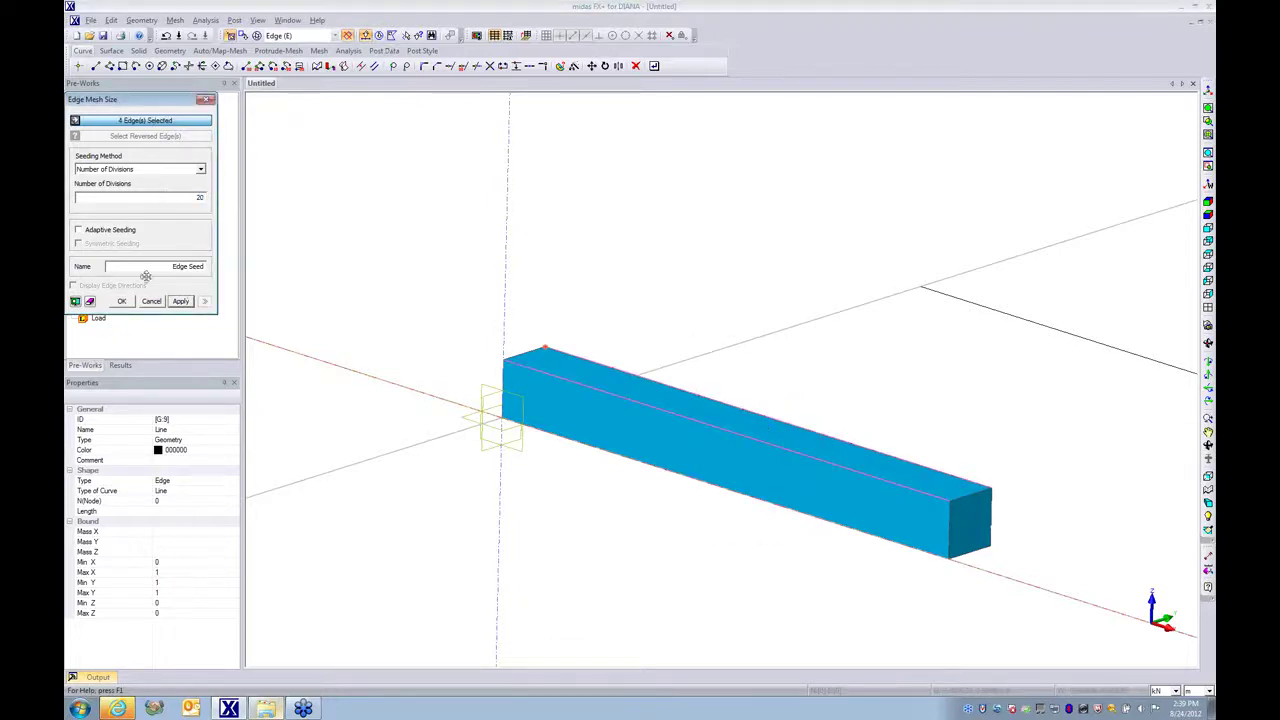
click(75, 302)
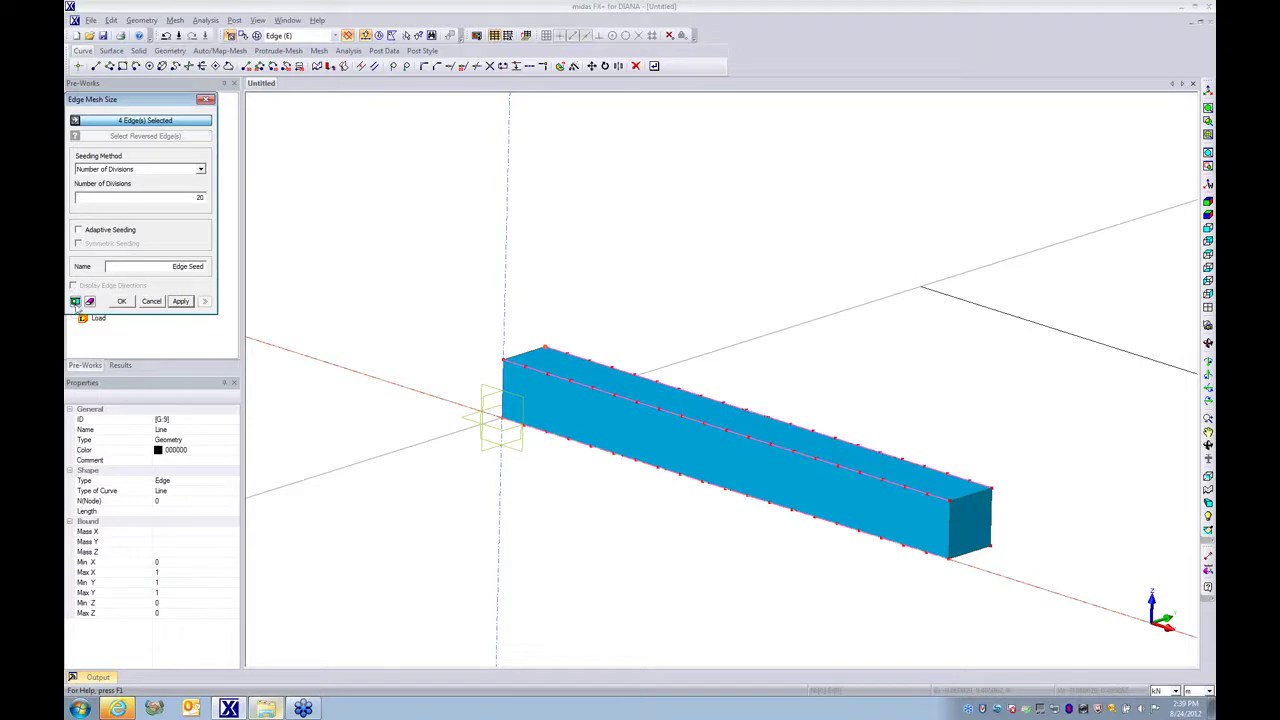
click(181, 301)
middle_drag(852, 357, 717, 386)
scroll(855, 380, up, 2)
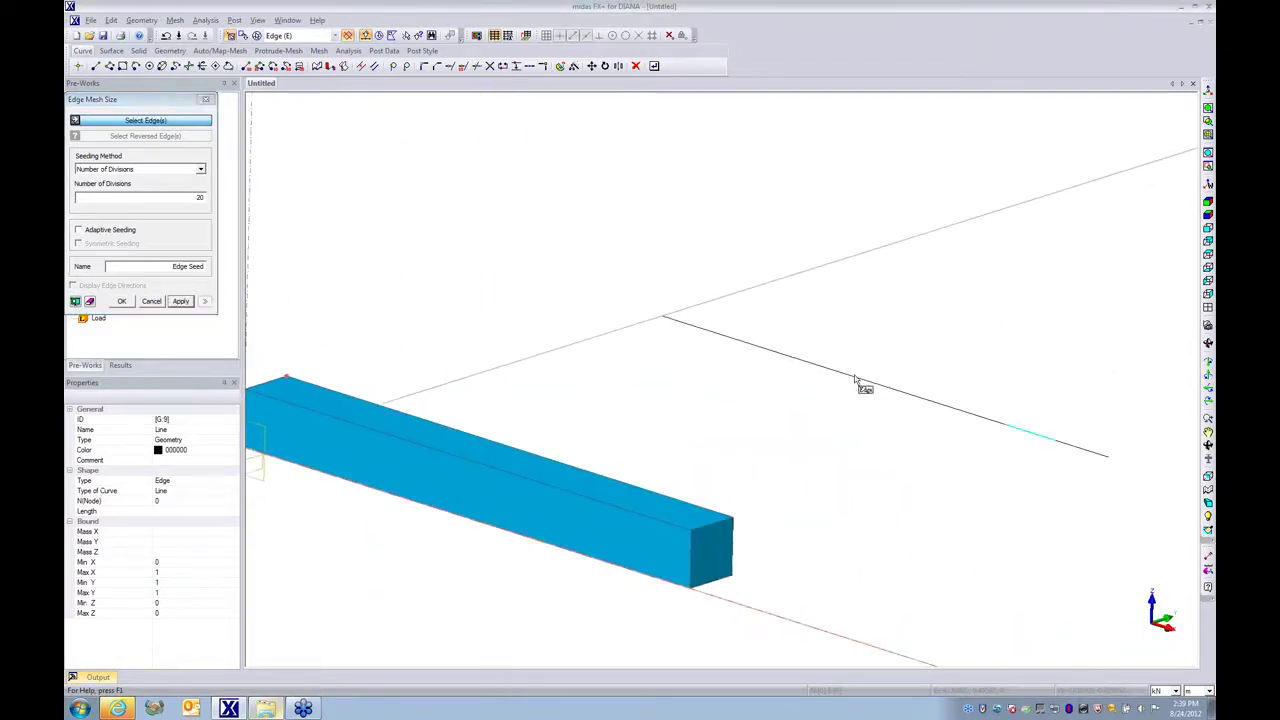
click(857, 380)
click(75, 302)
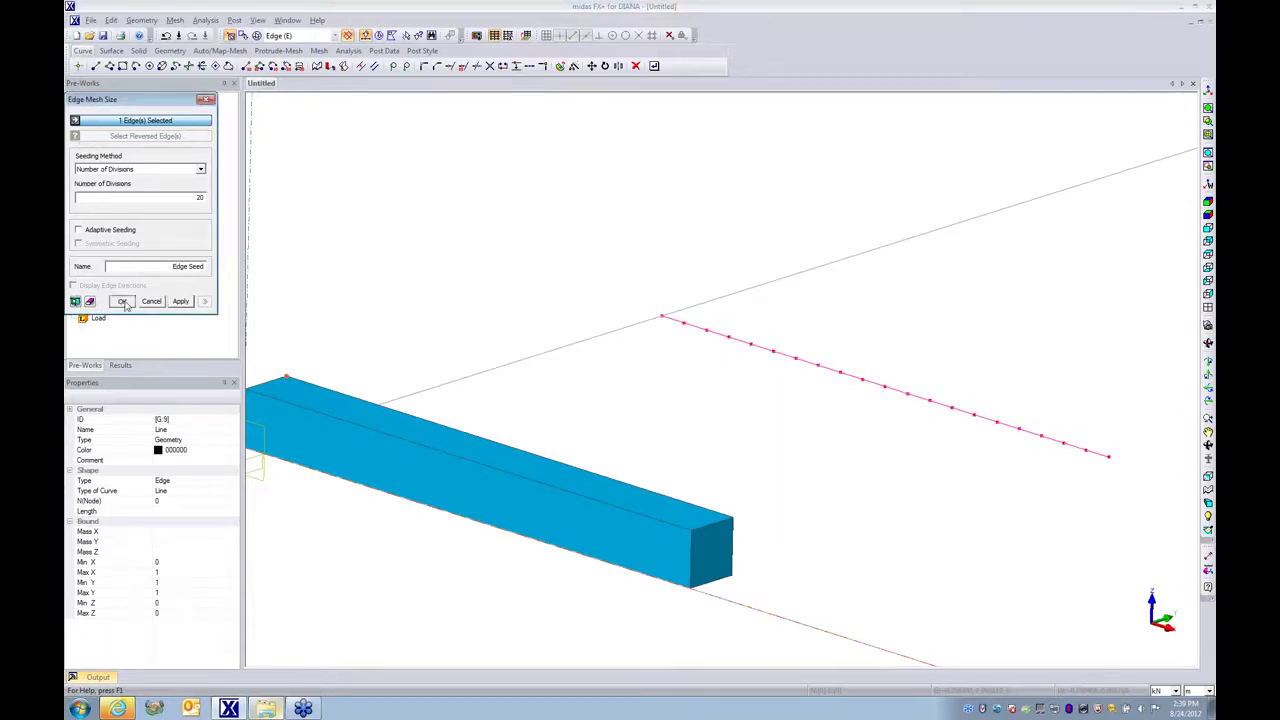
click(122, 302)
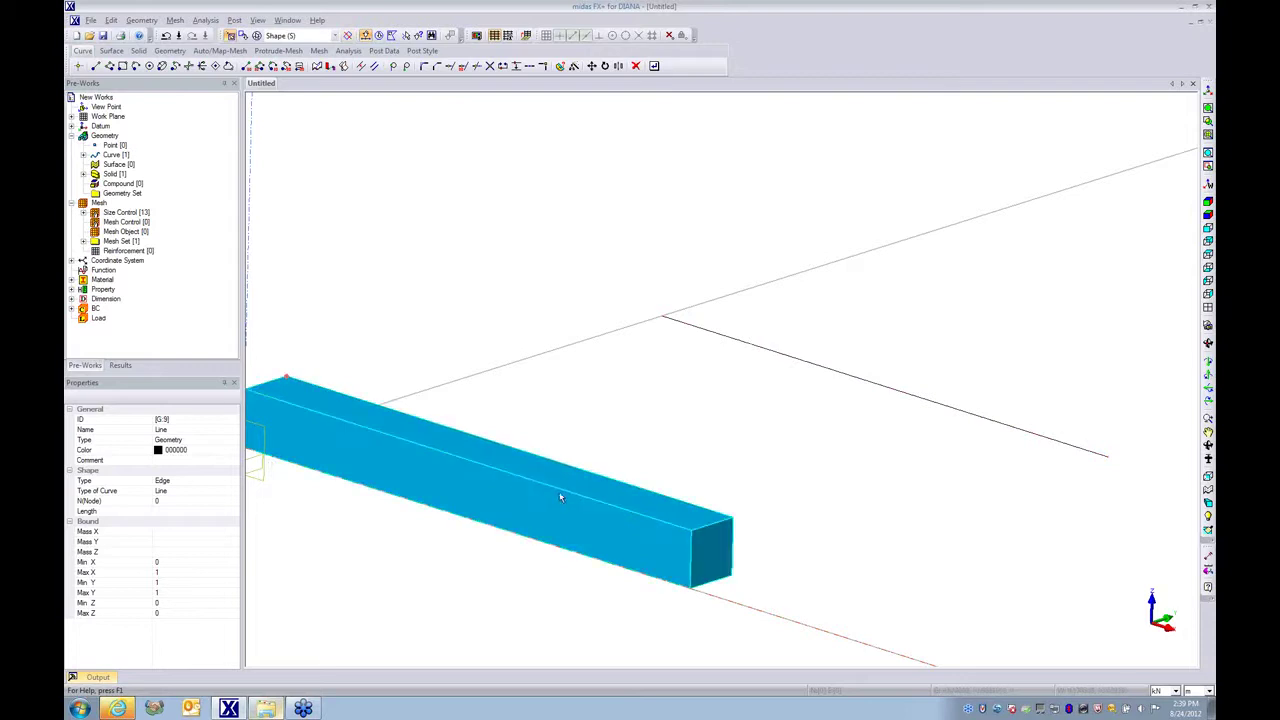
Map-mesh the box as solid elements using property '3D beam' in mesh set '3Dbeam'.
middle_drag(559, 491, 670, 495)
scroll(670, 495, down, 3)
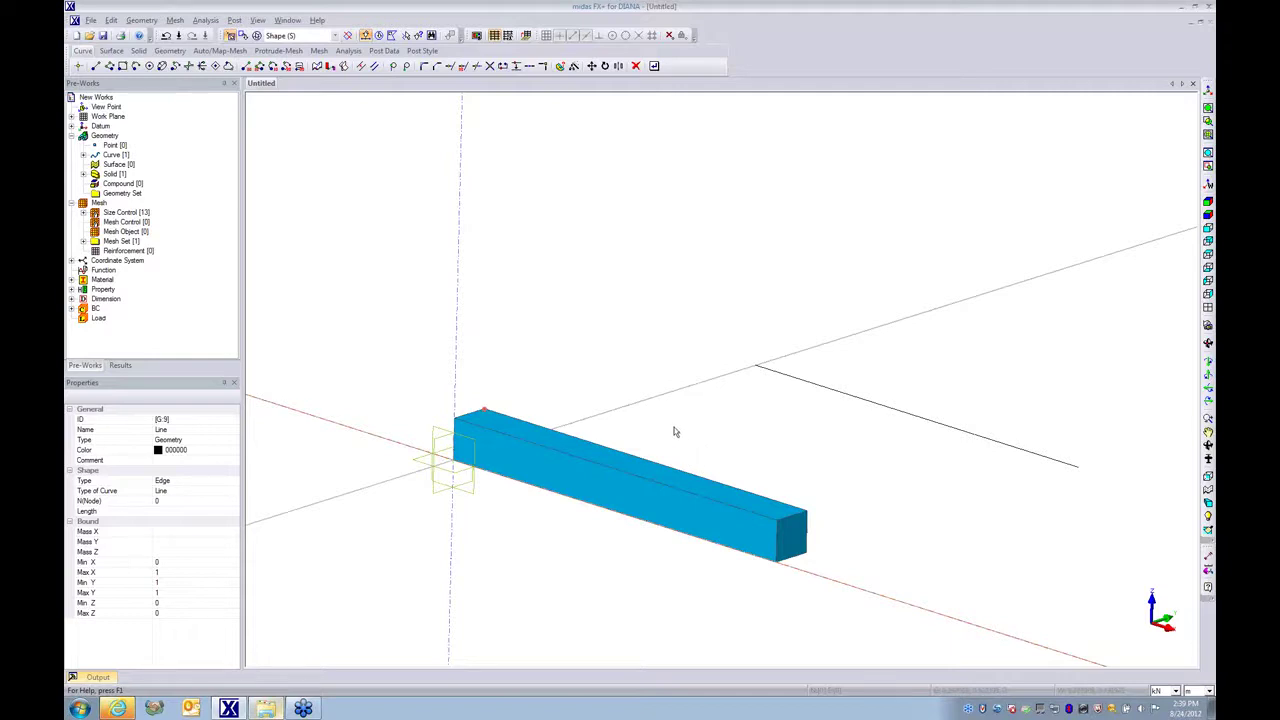
click(175, 21)
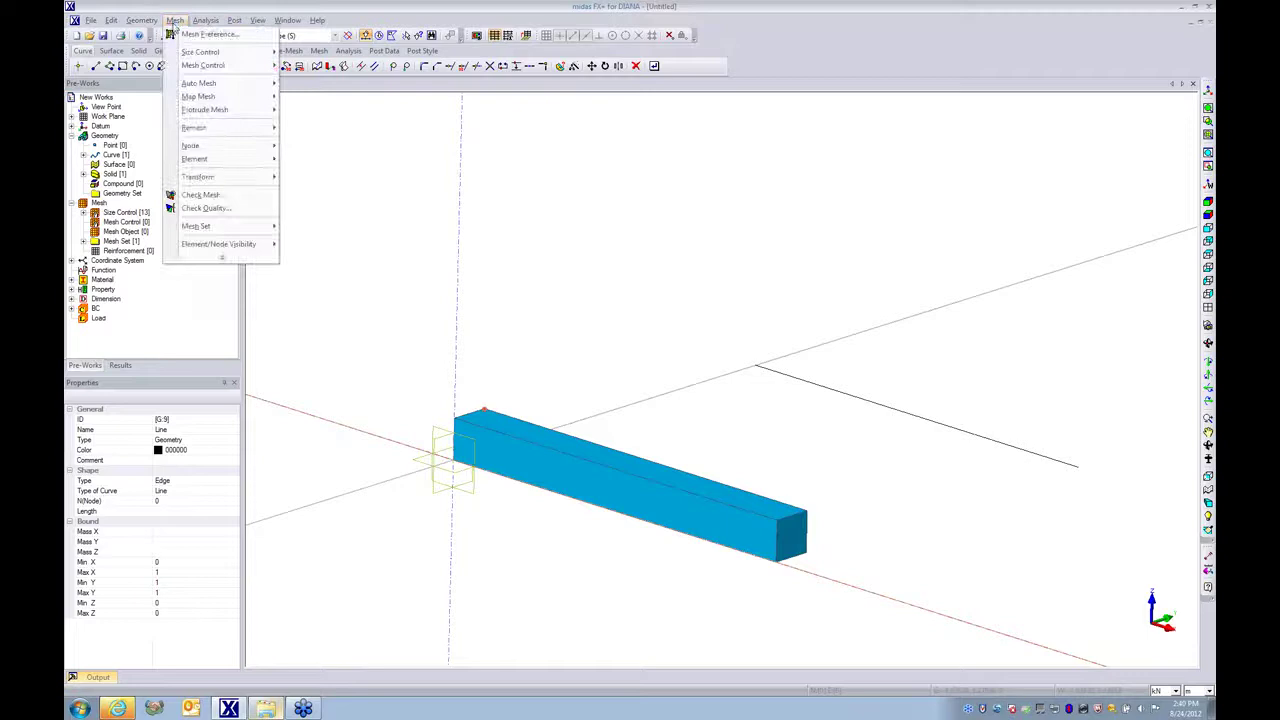
mouse_move(197, 97)
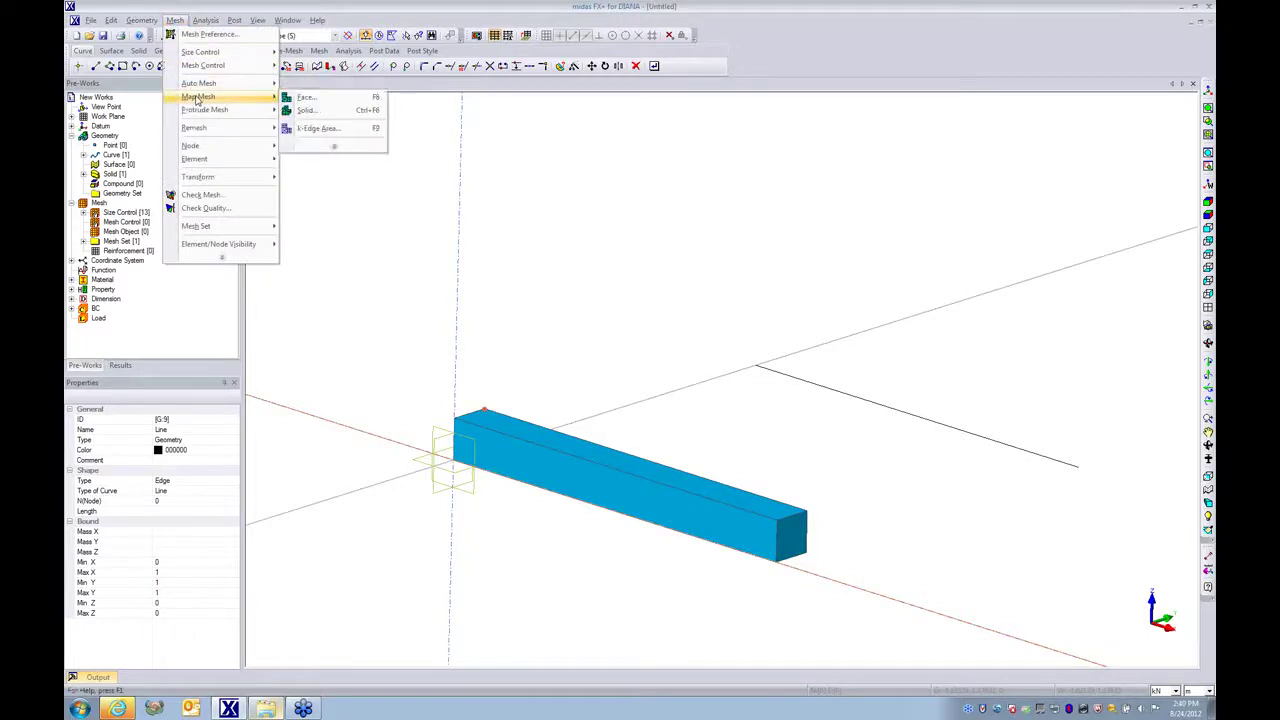
click(305, 110)
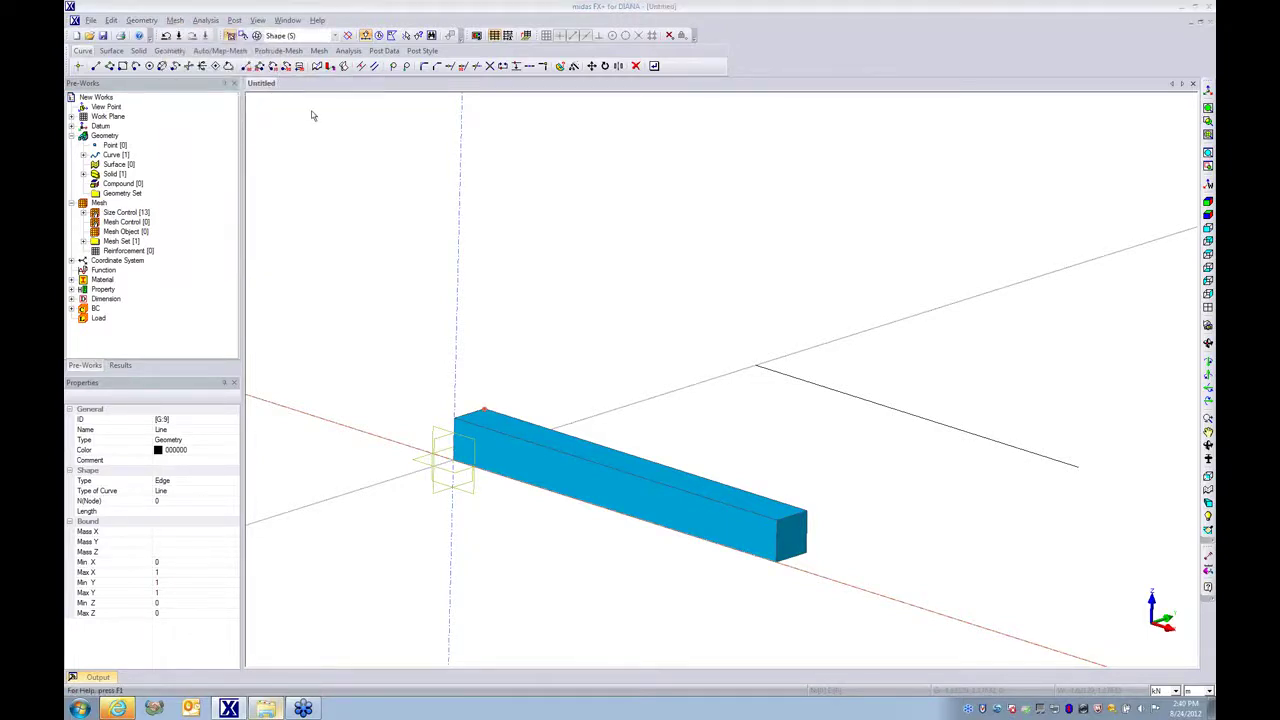
click(672, 500)
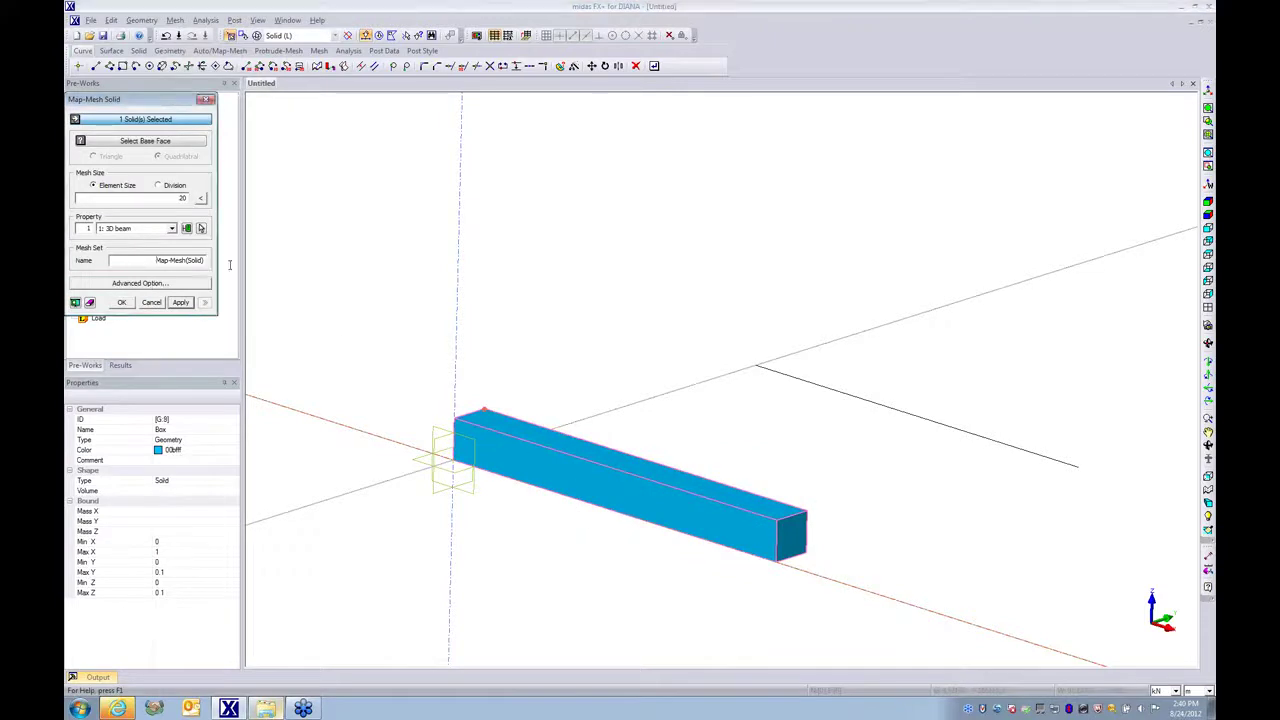
text(3Dbeam)
click(181, 303)
click(180, 303)
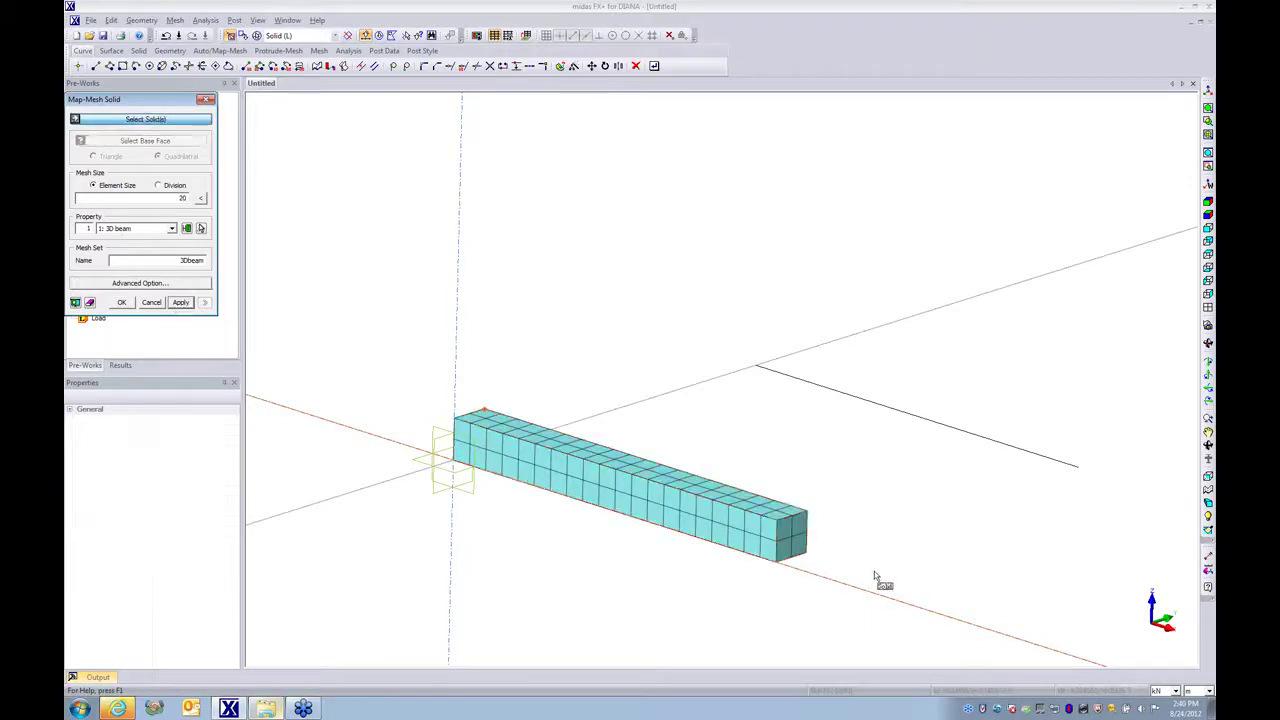
Auto-mesh the offset line with property '1Dbeam' into mesh set '1Dbeam'.
click(206, 100)
click(175, 20)
mouse_move(258, 90)
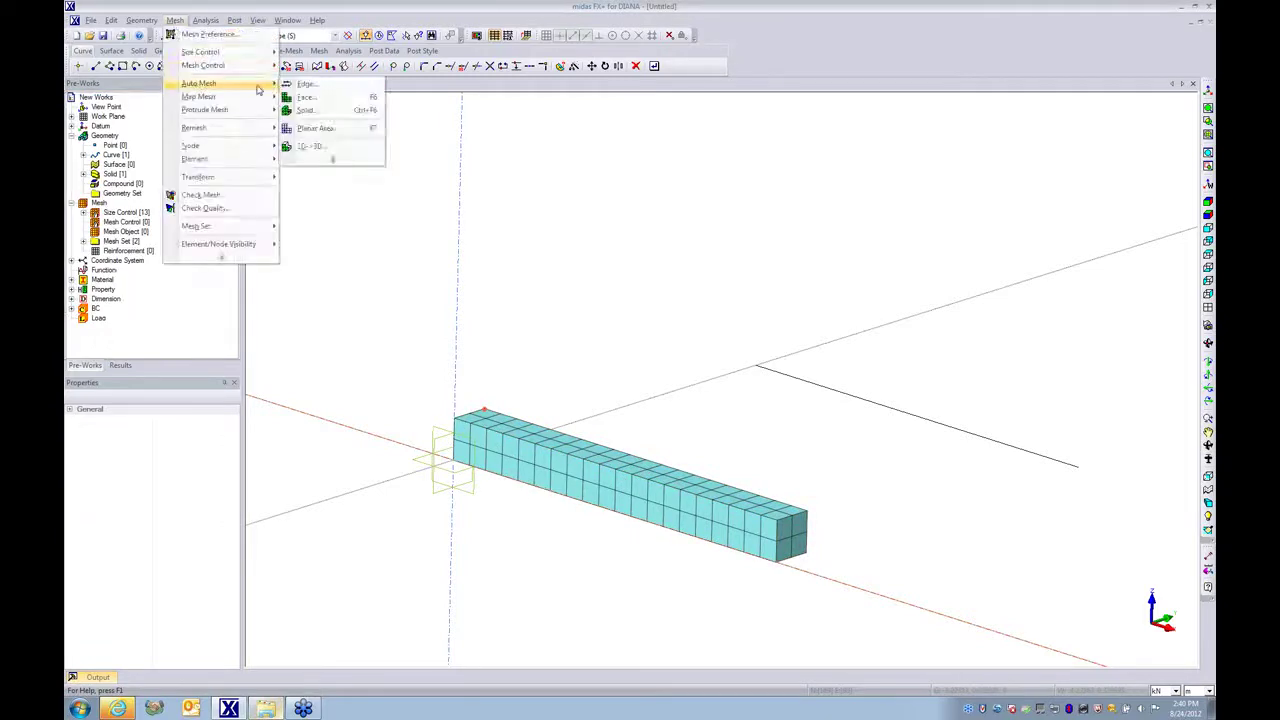
click(305, 84)
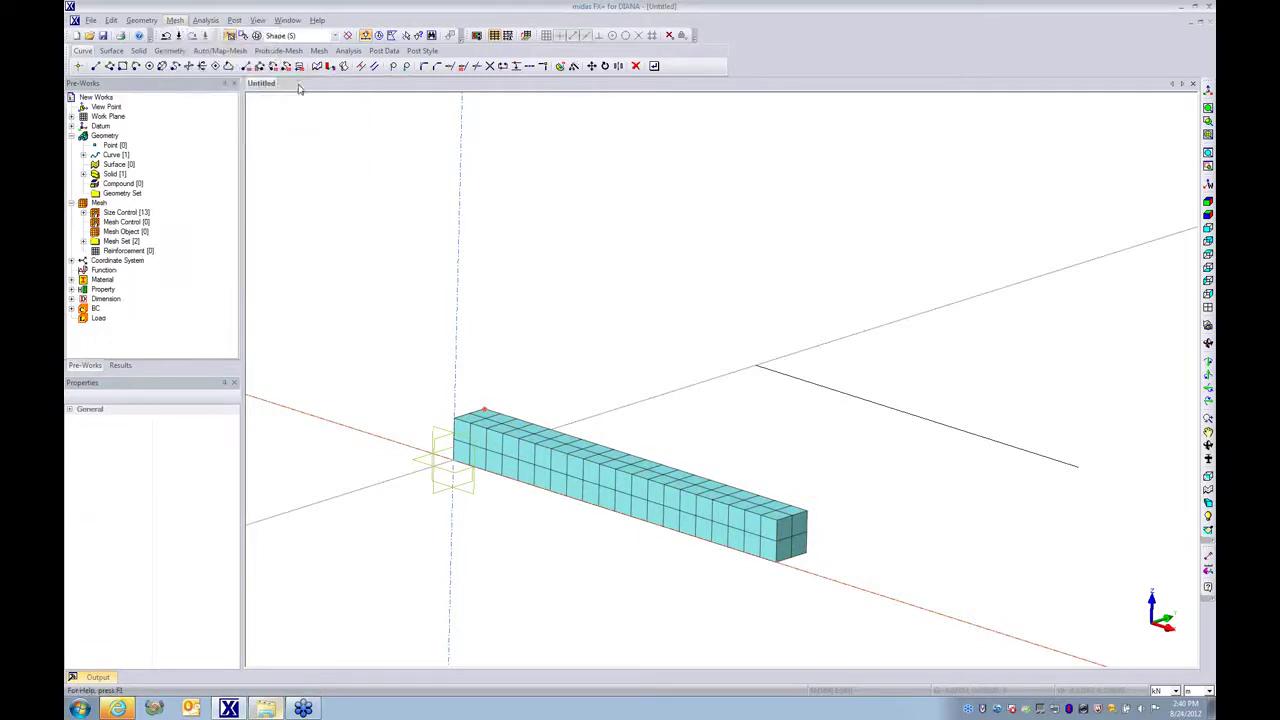
click(982, 440)
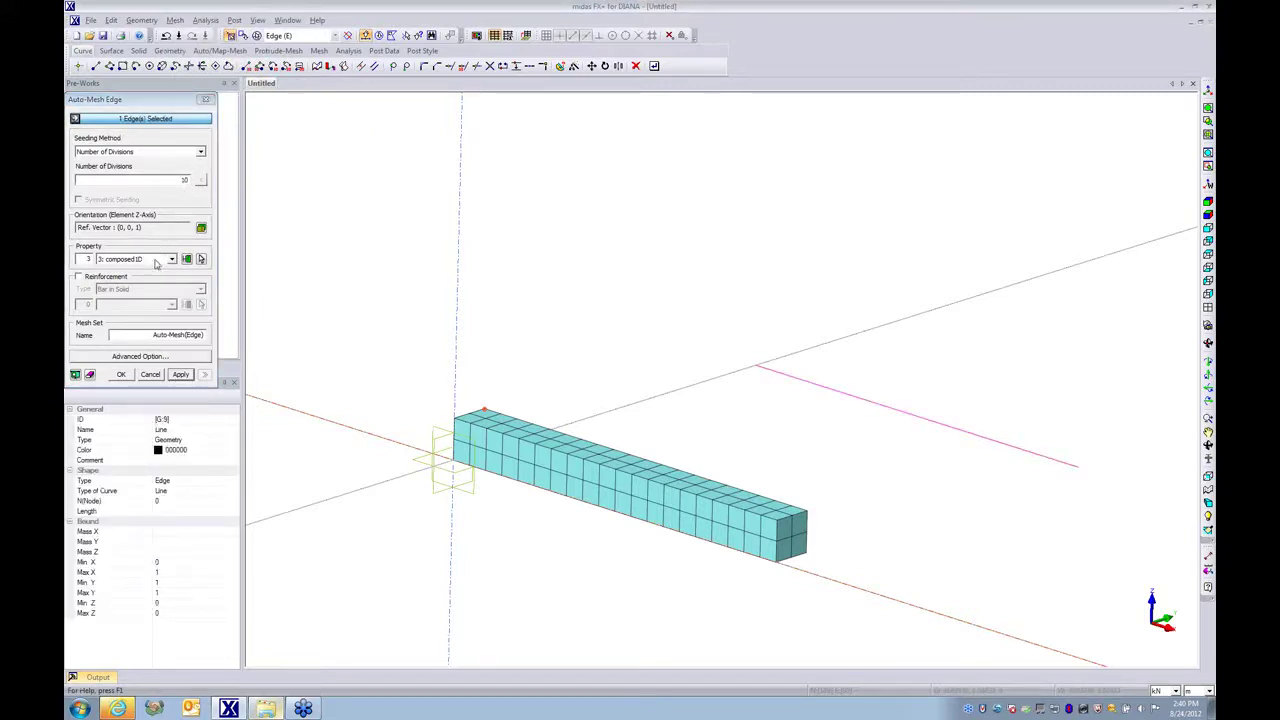
click(156, 261)
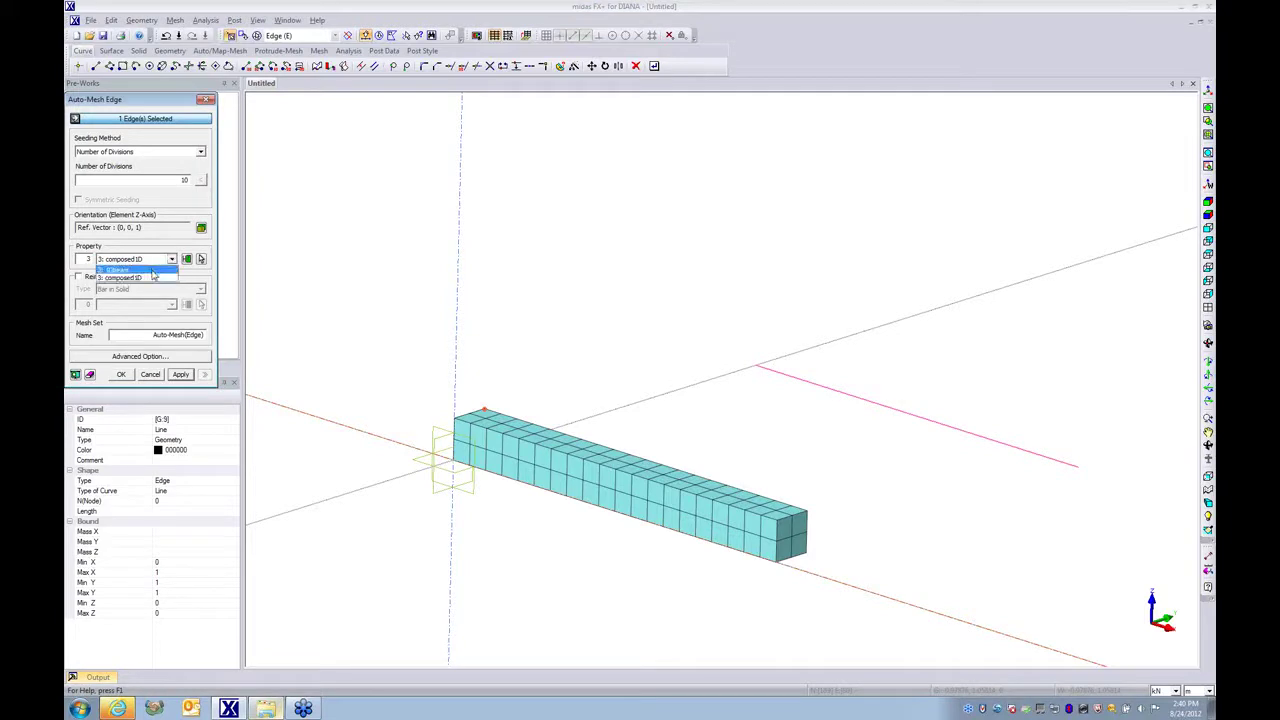
click(153, 272)
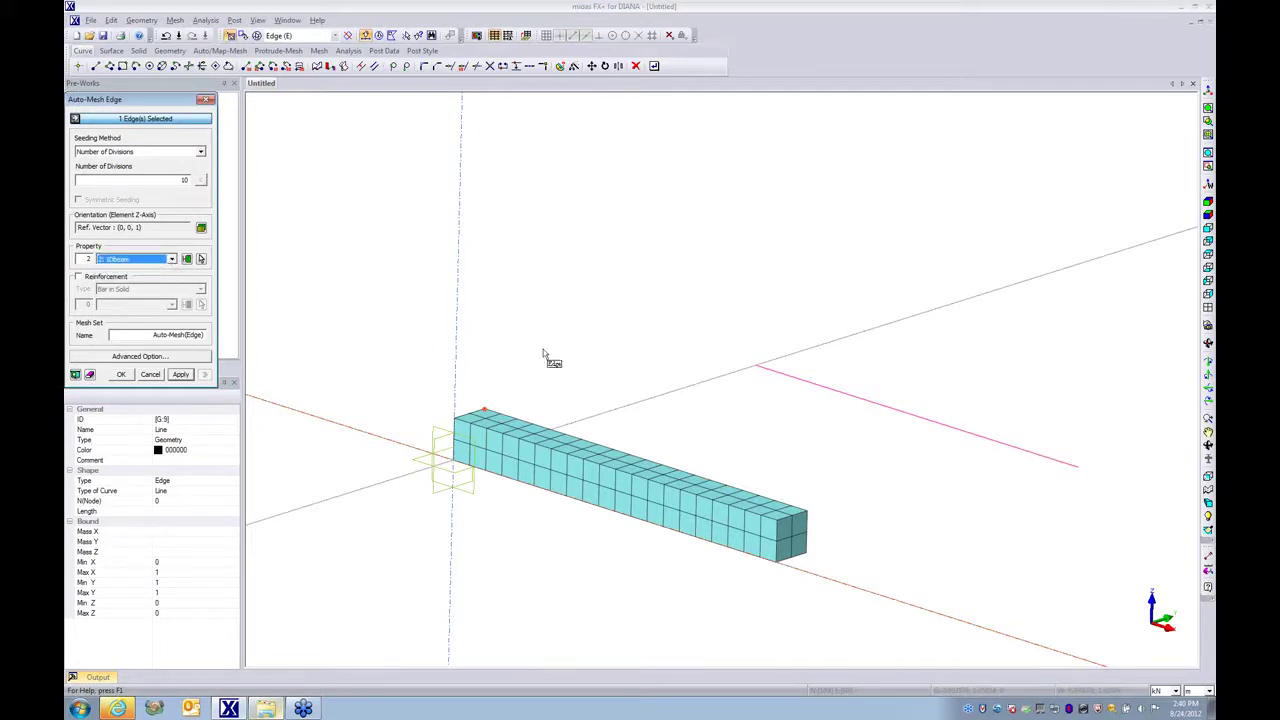
click(156, 336)
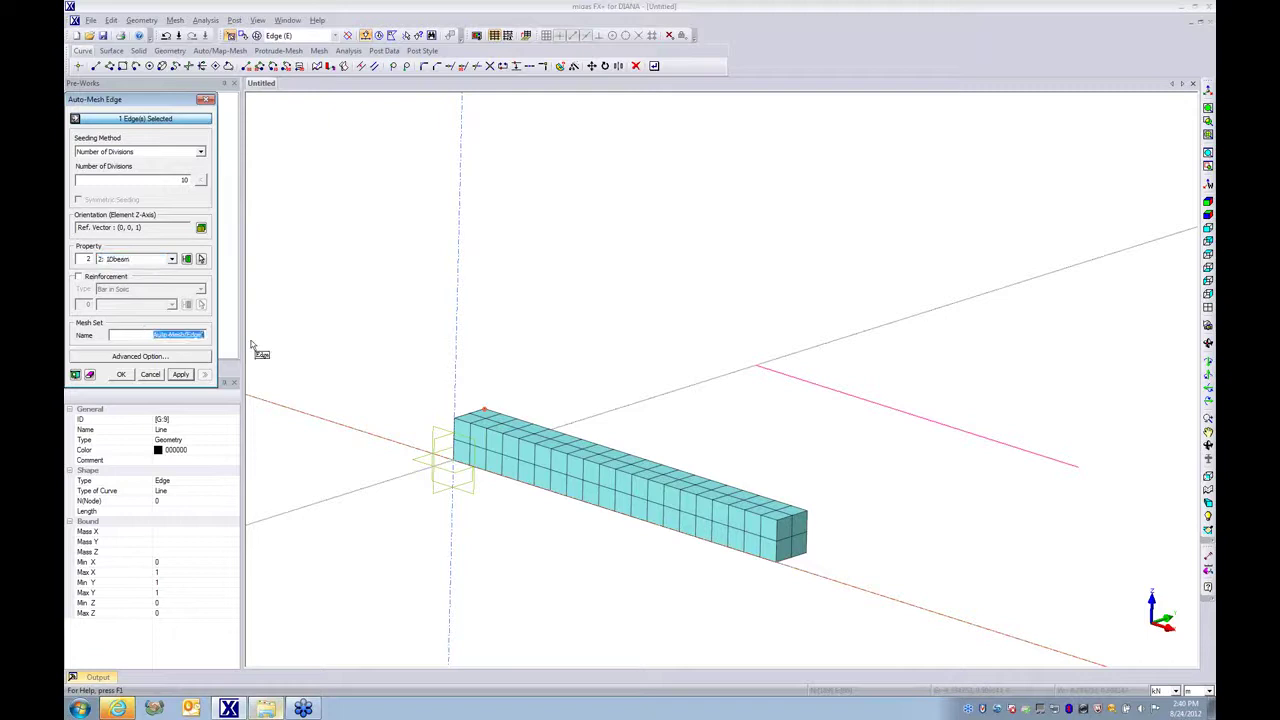
text(1Dbeam)
click(178, 375)
click(150, 375)
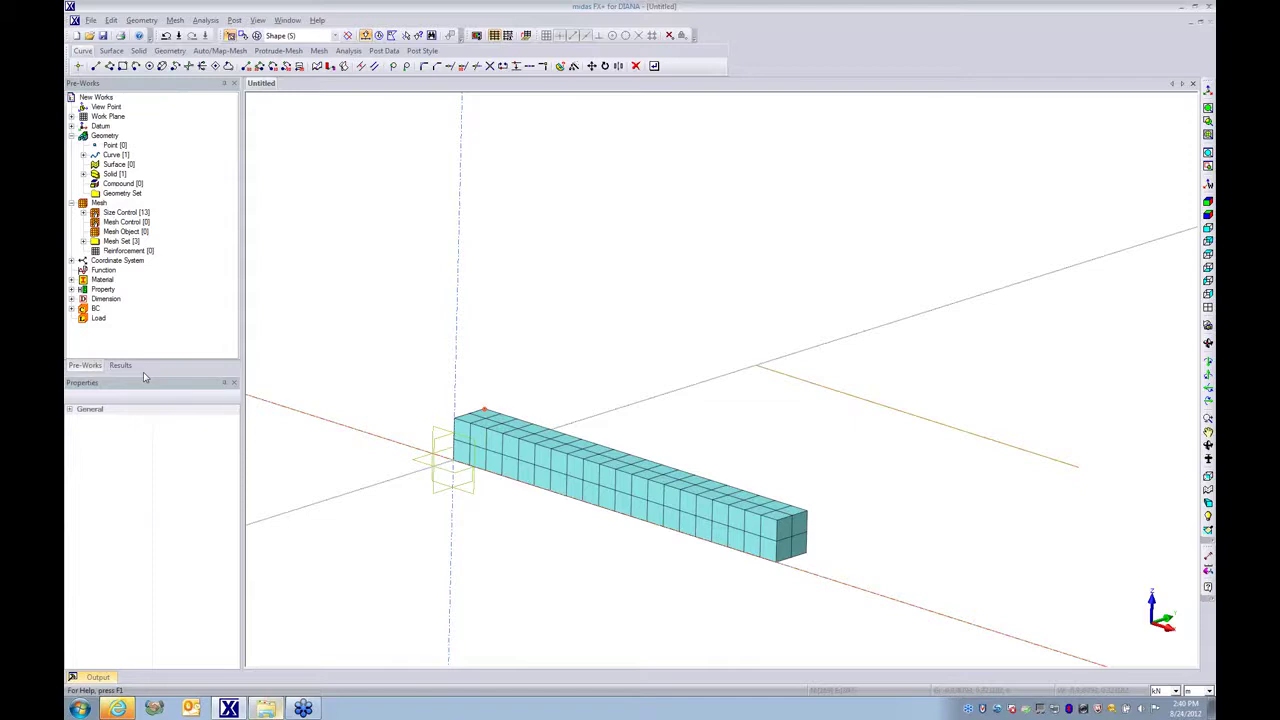
Draw a second line with intersection snapping from the origin corner to the beam's far corner.
click(246, 66)
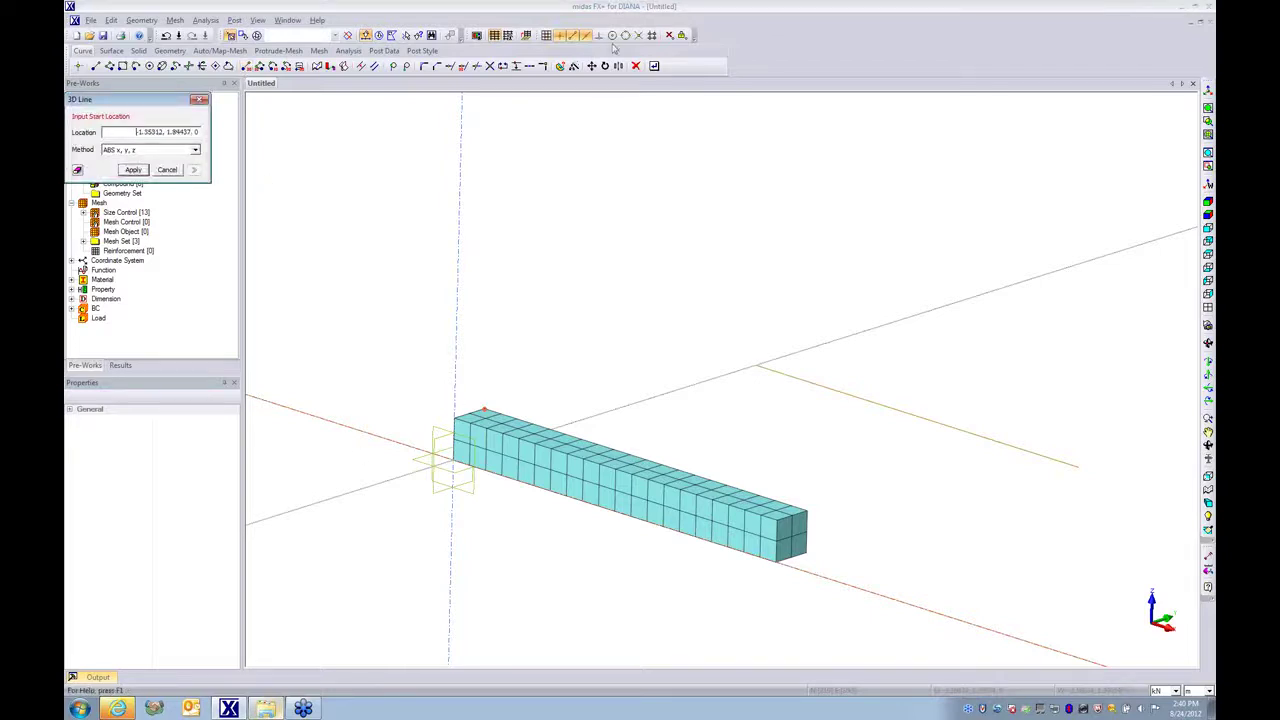
click(652, 35)
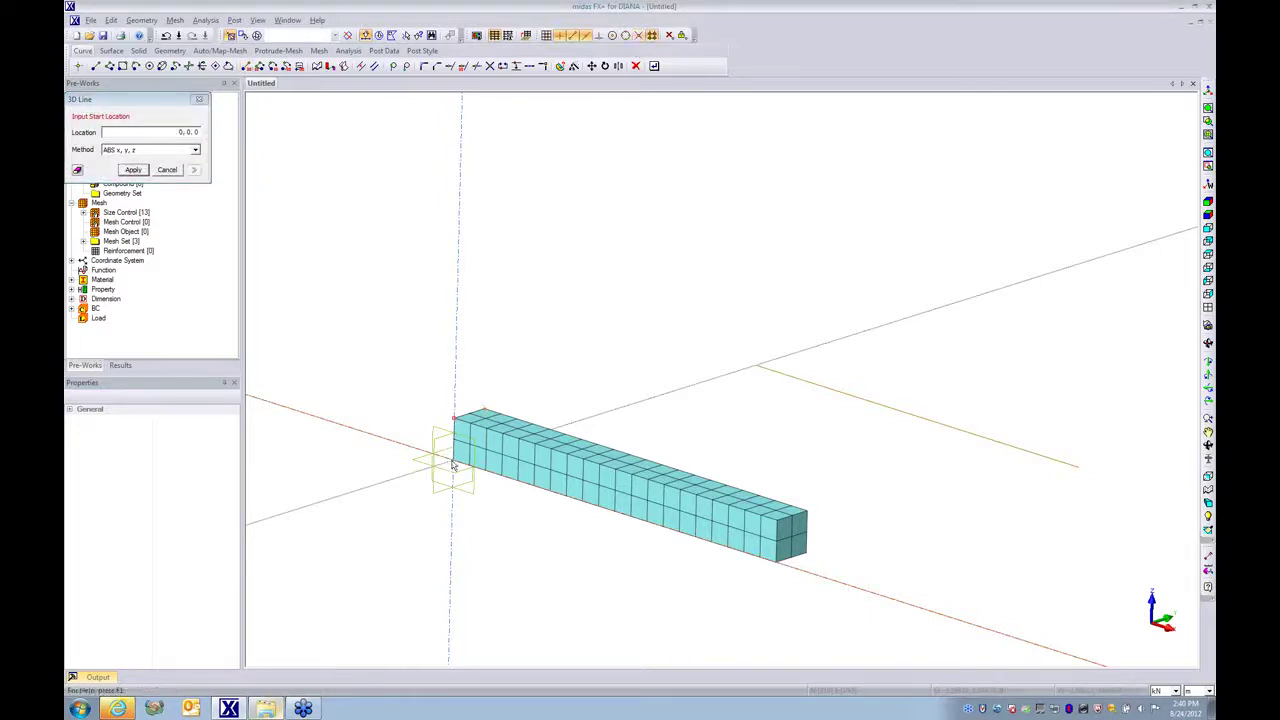
click(455, 420)
click(780, 527)
key(Escape)
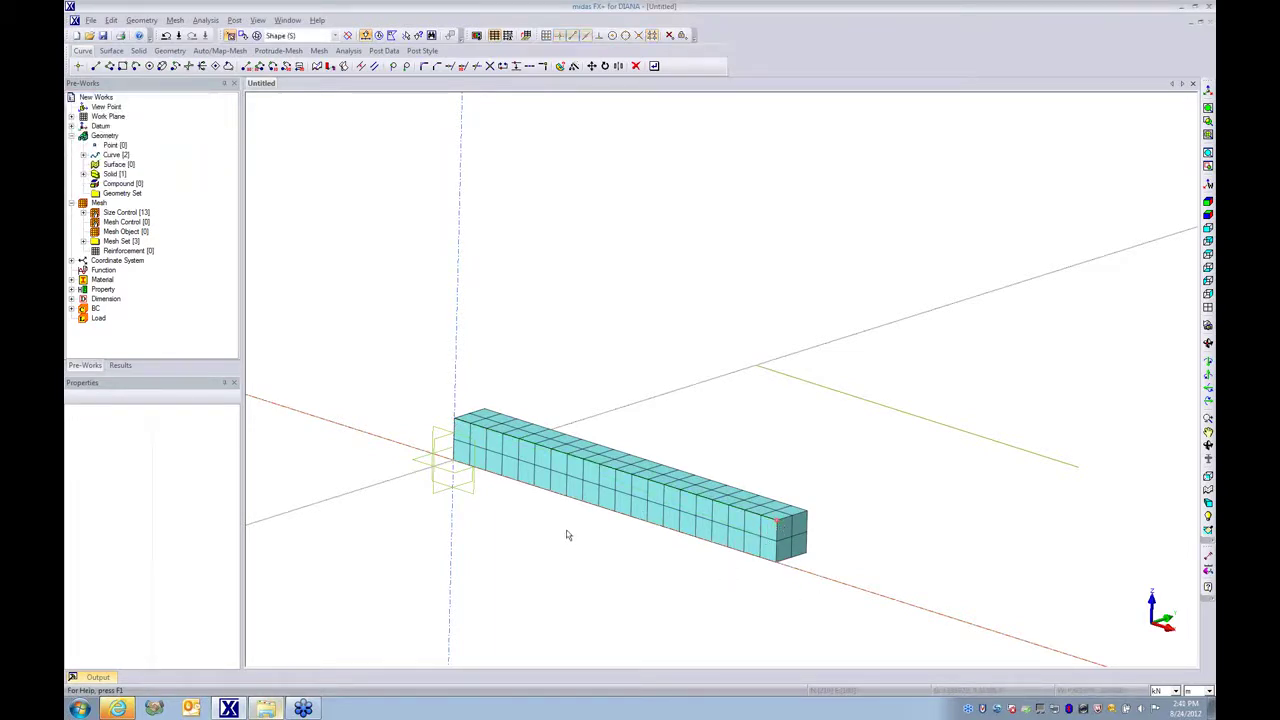
key(ctrl+t)
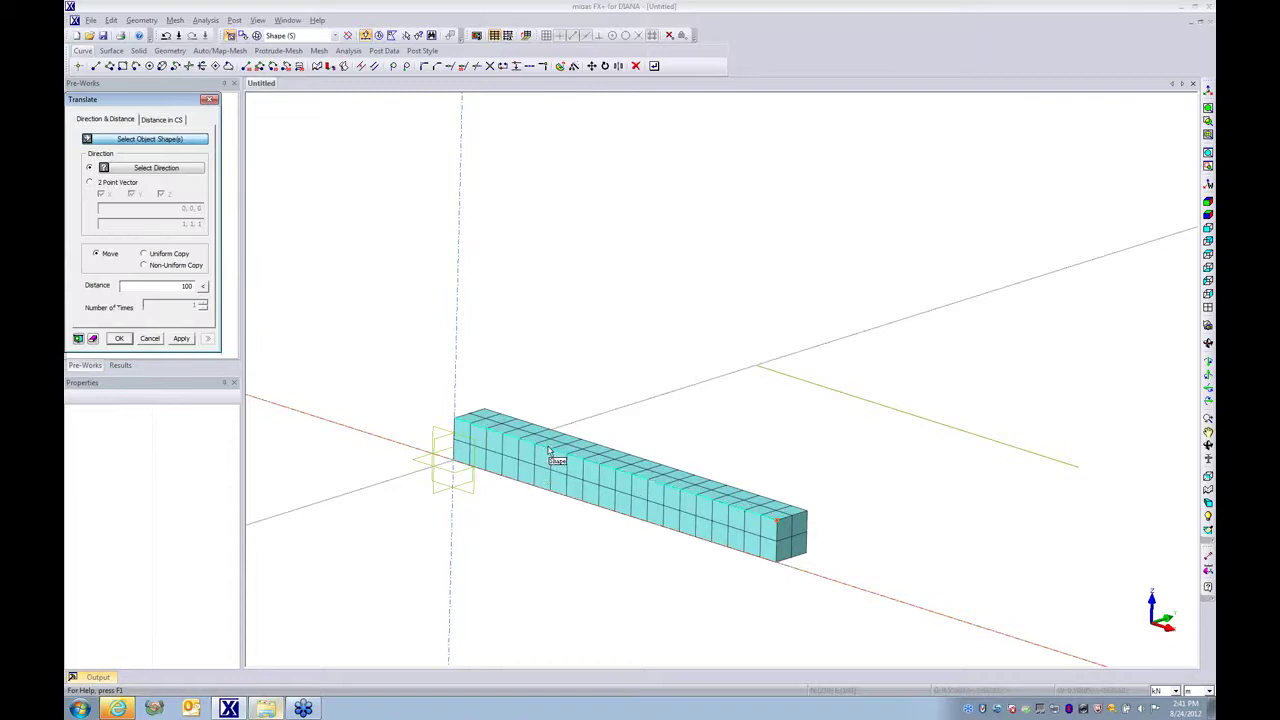
Move the line 0.0707 along the two-point vector from (1,0,0.1) to (1,0.05,0.05).
scroll(666, 480, up, 5)
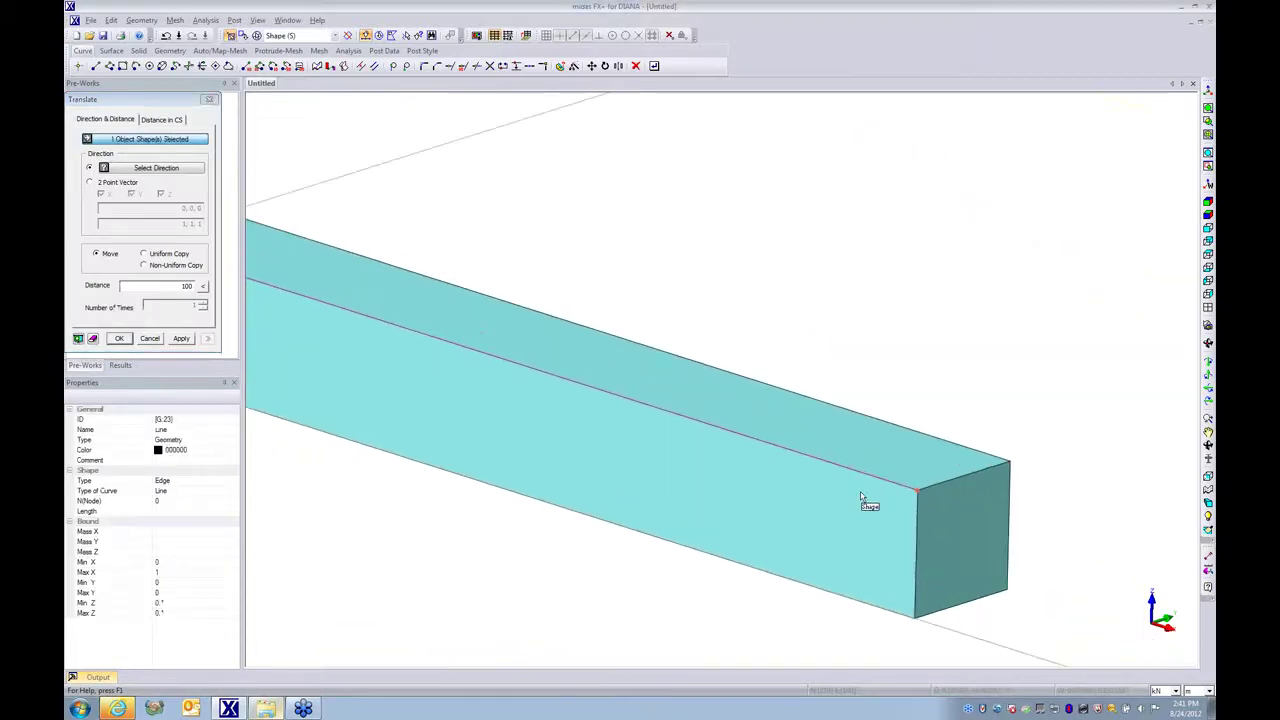
scroll(757, 534, down, 3)
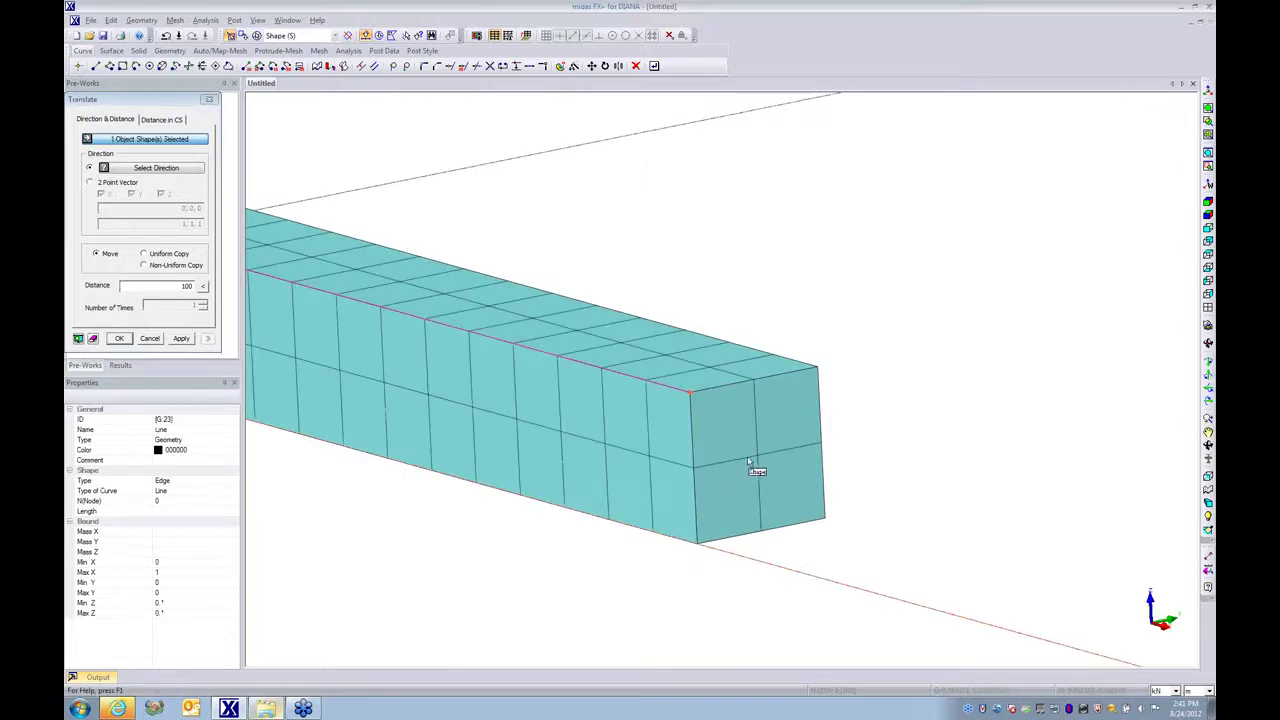
click(111, 185)
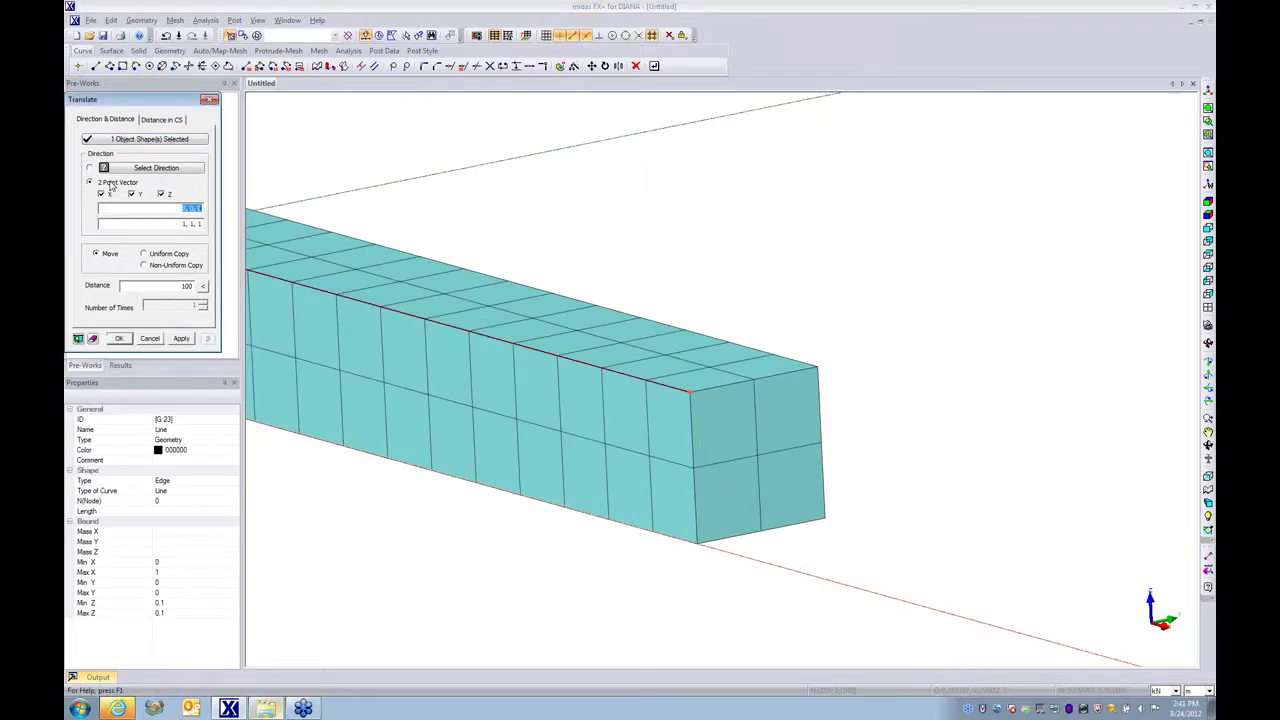
click(690, 394)
click(757, 457)
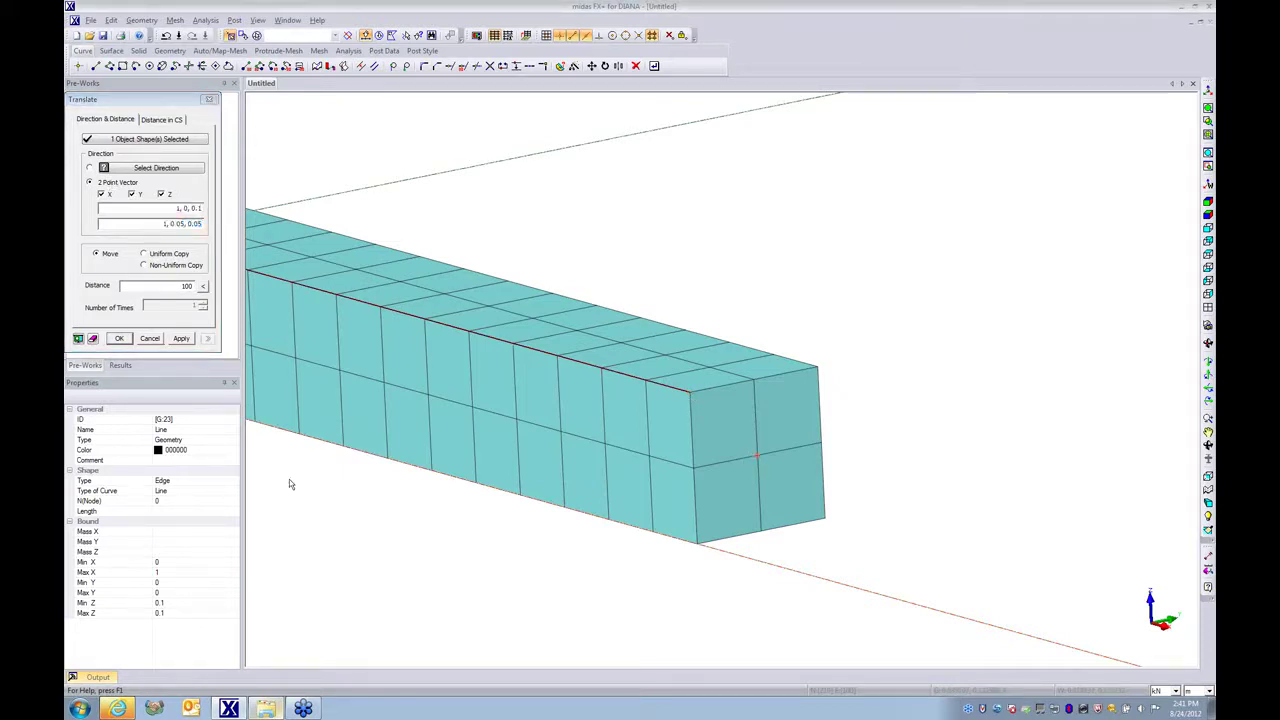
click(202, 288)
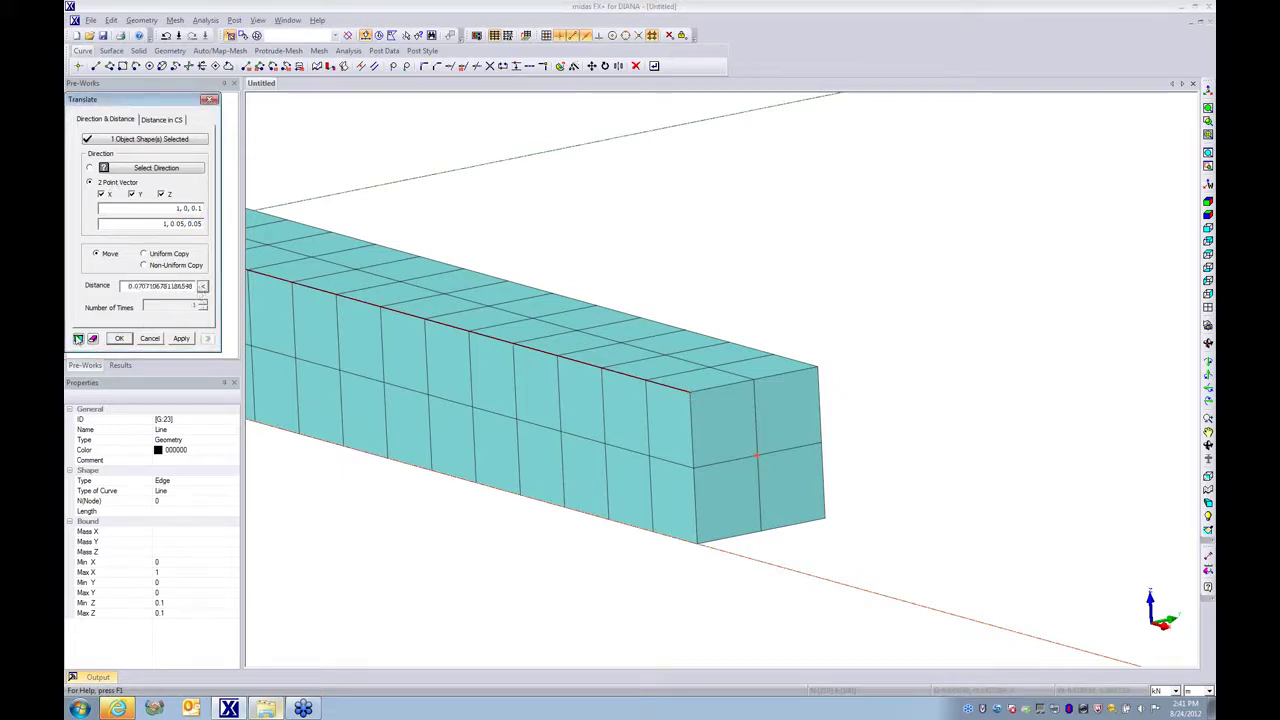
click(119, 339)
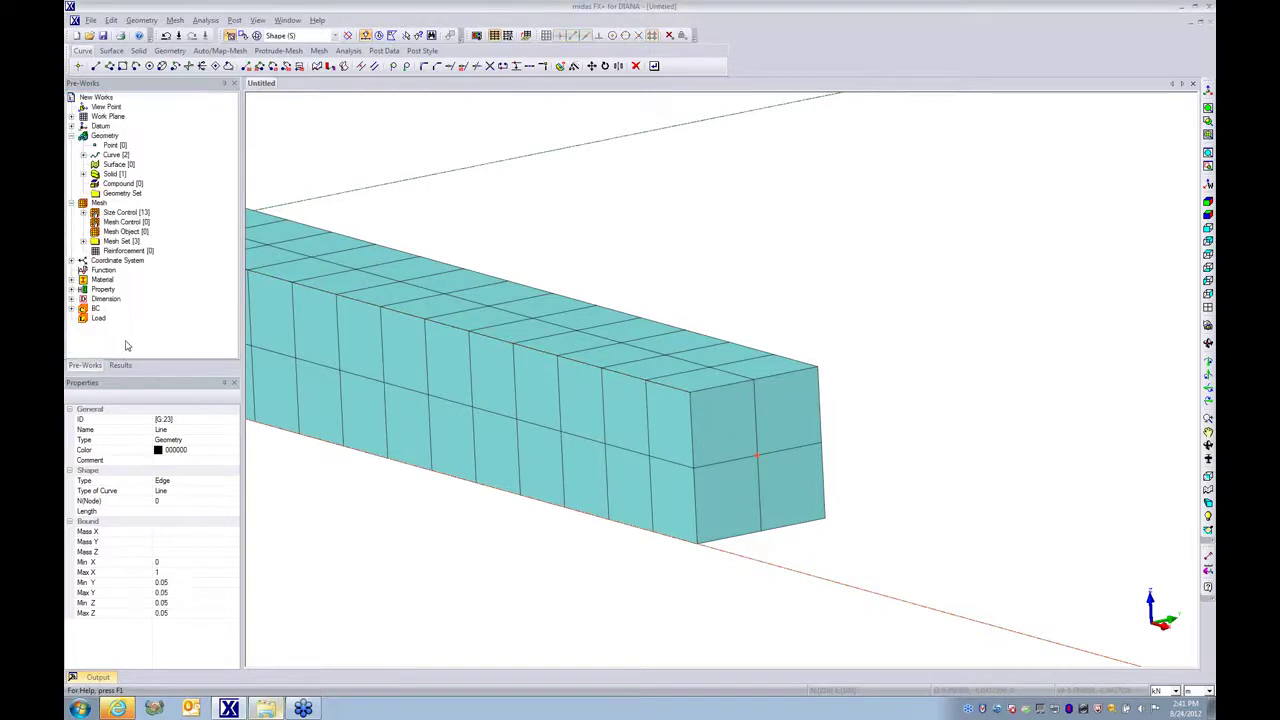
double_click(120, 241)
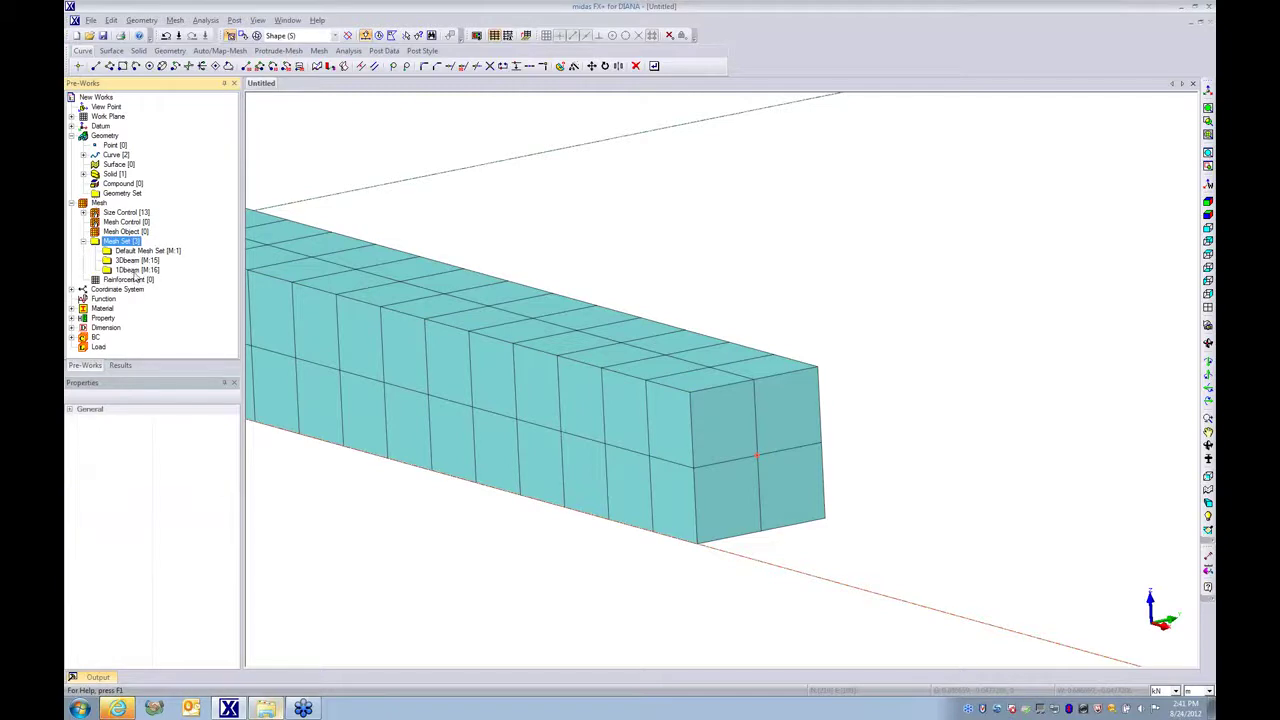
click(135, 261)
right_click(137, 261)
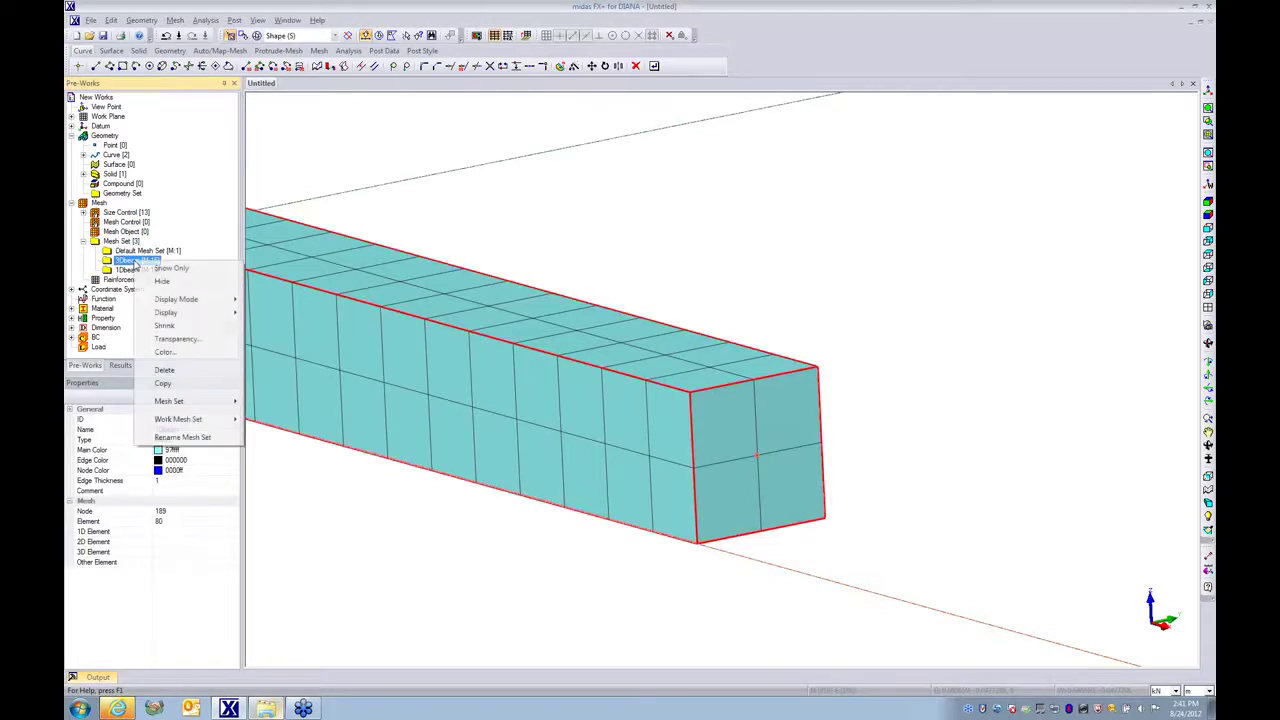
mouse_move(186, 302)
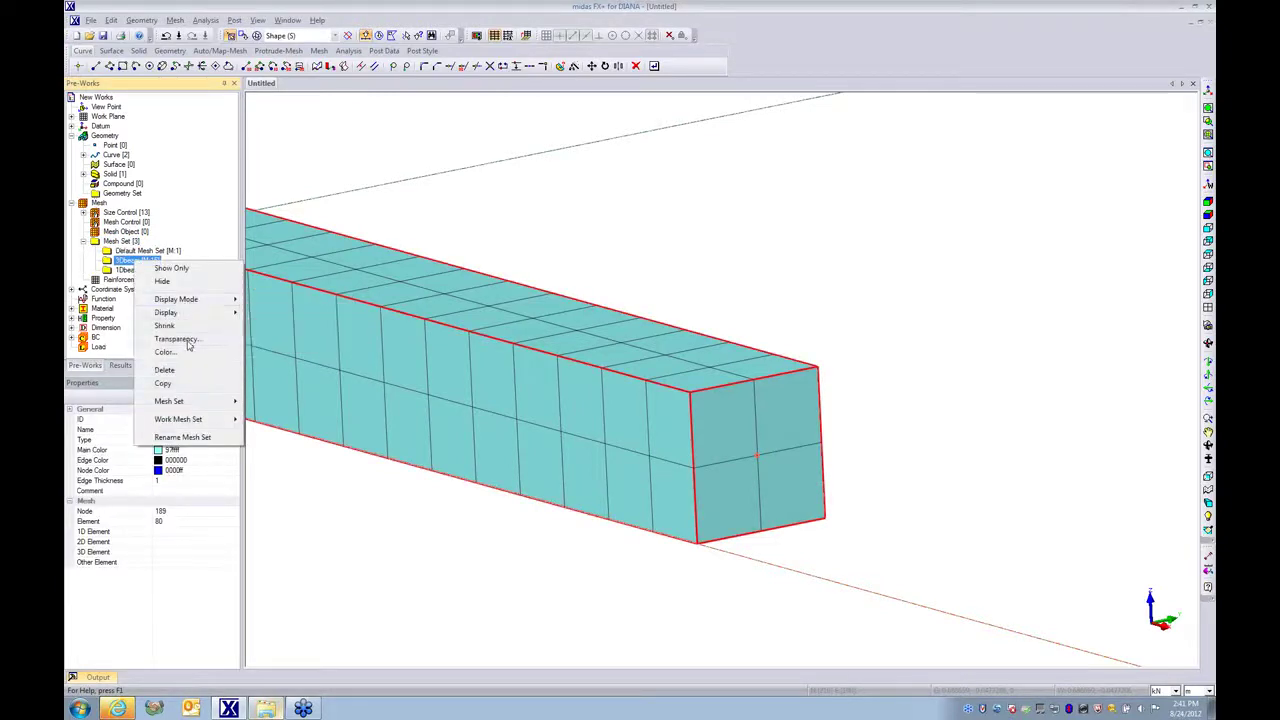
click(180, 339)
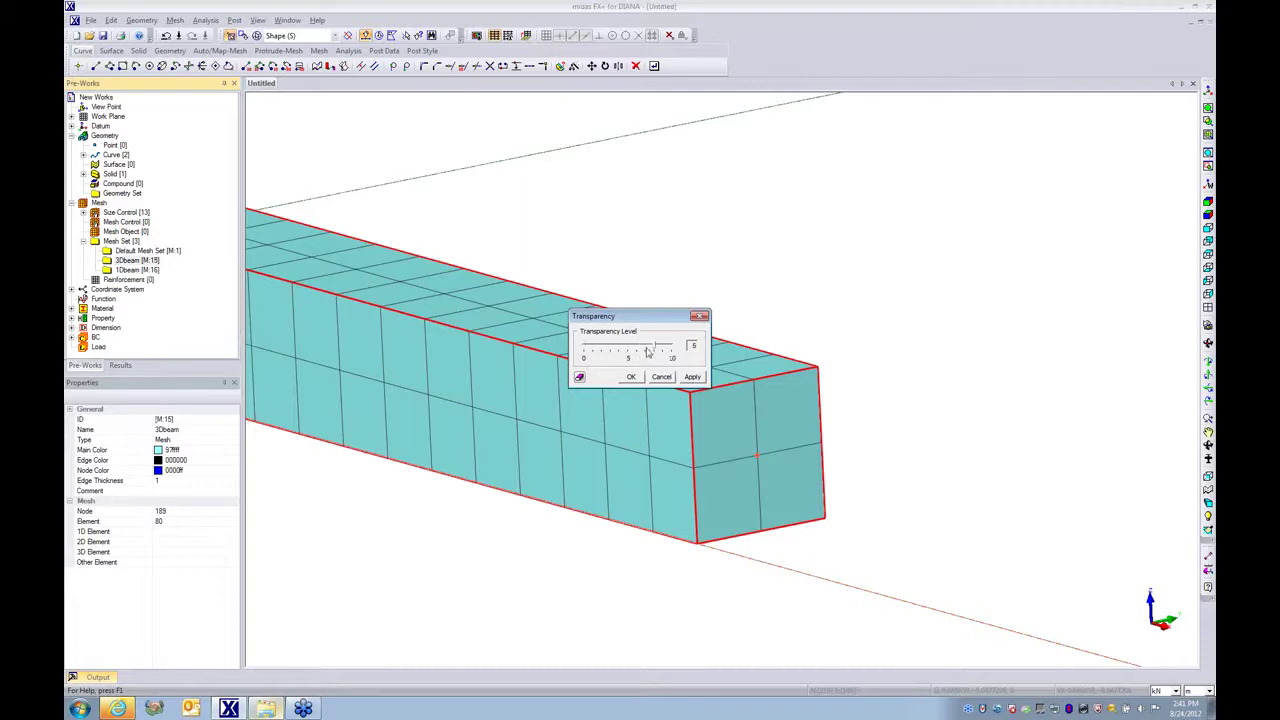
click(633, 377)
middle_drag(710, 437, 803, 428)
scroll(803, 428, down, 5)
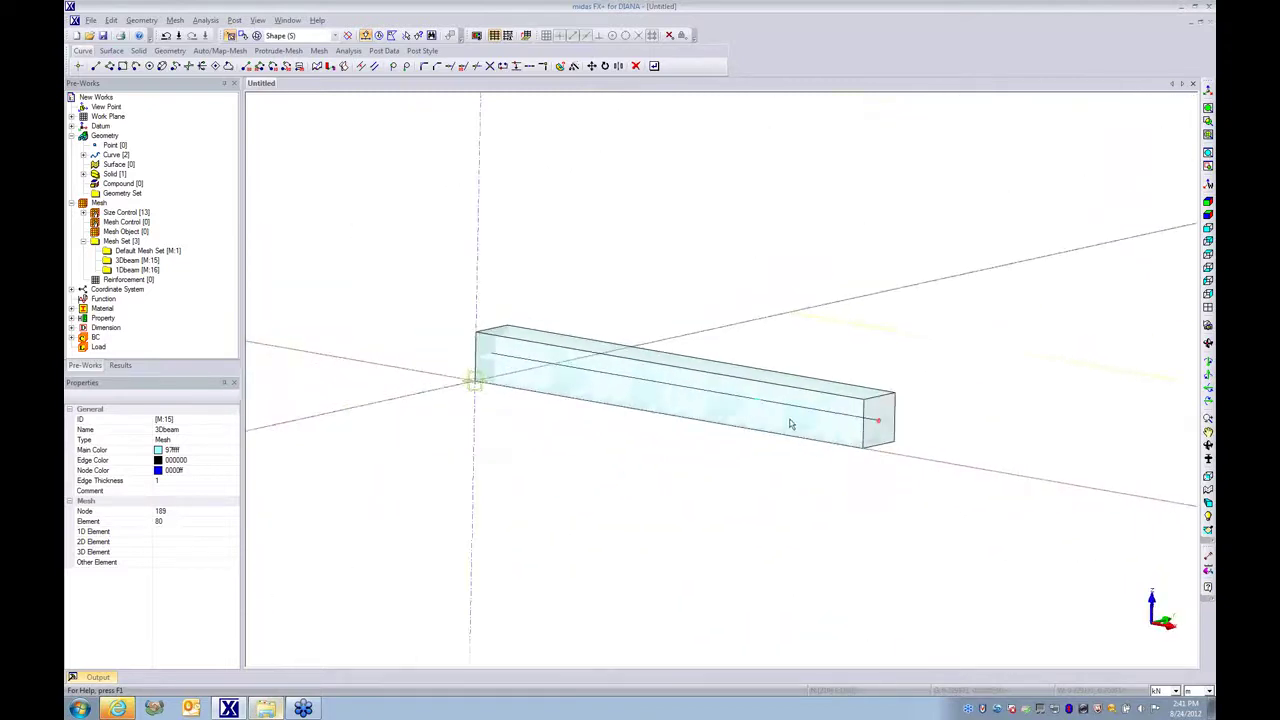
click(143, 261)
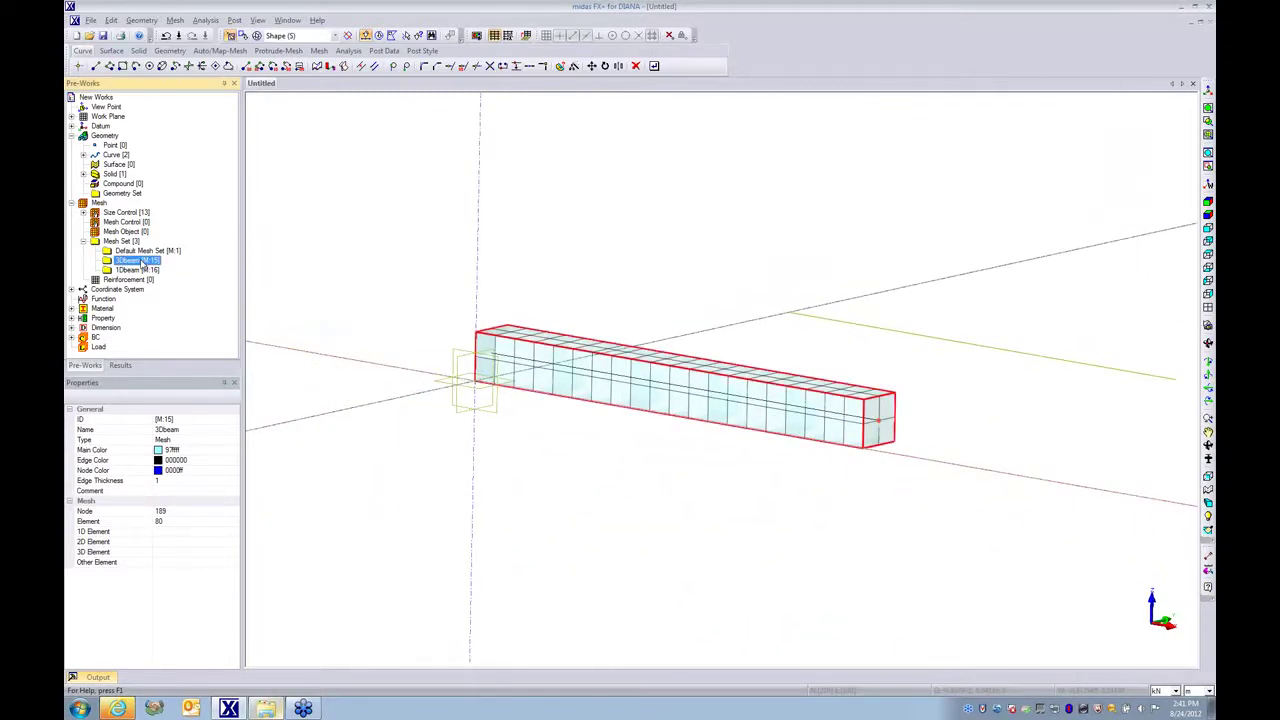
right_click(143, 261)
click(226, 341)
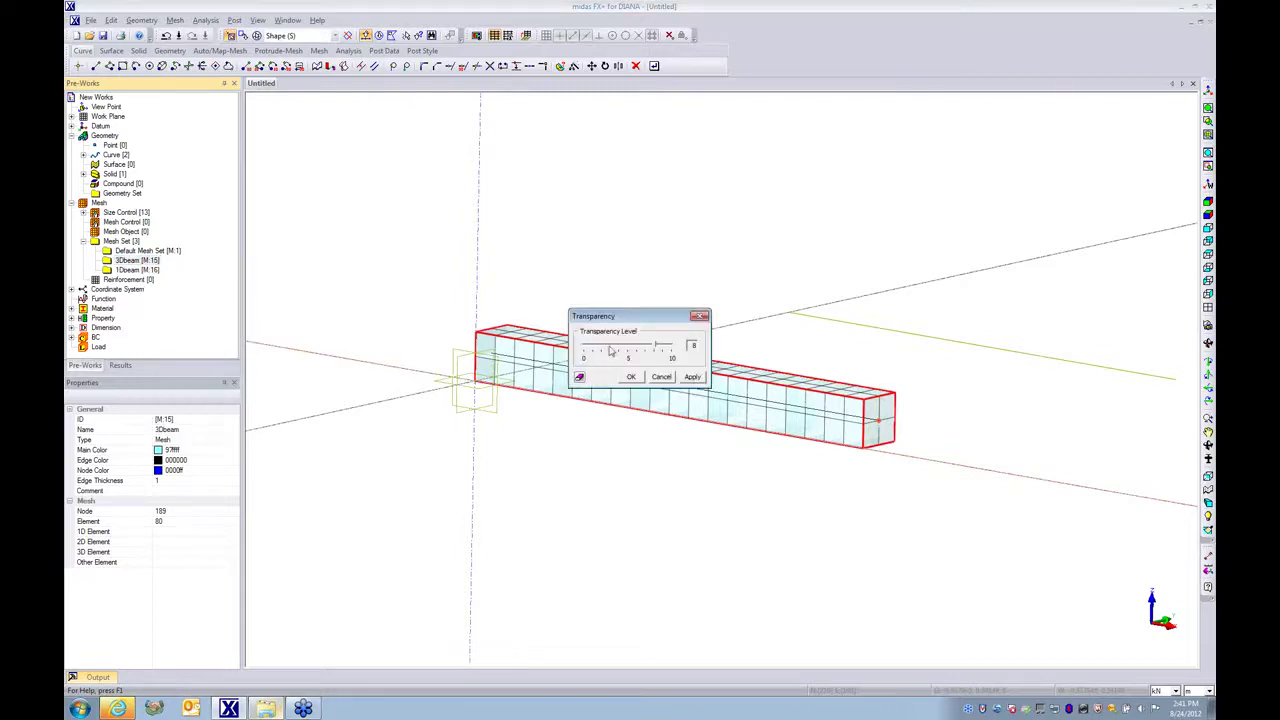
click(631, 377)
middle_drag(649, 434, 600, 443)
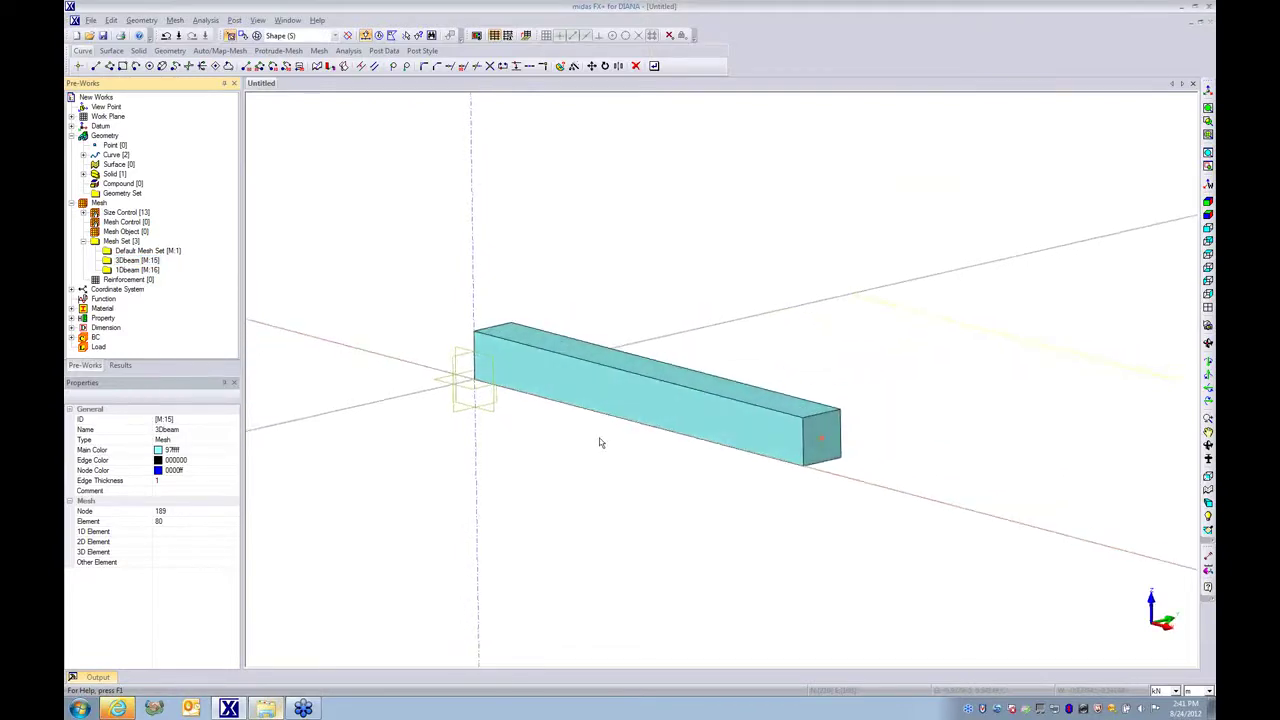
Set up an edge auto-mesh of the centre line and clear the default mesh set name.
click(174, 20)
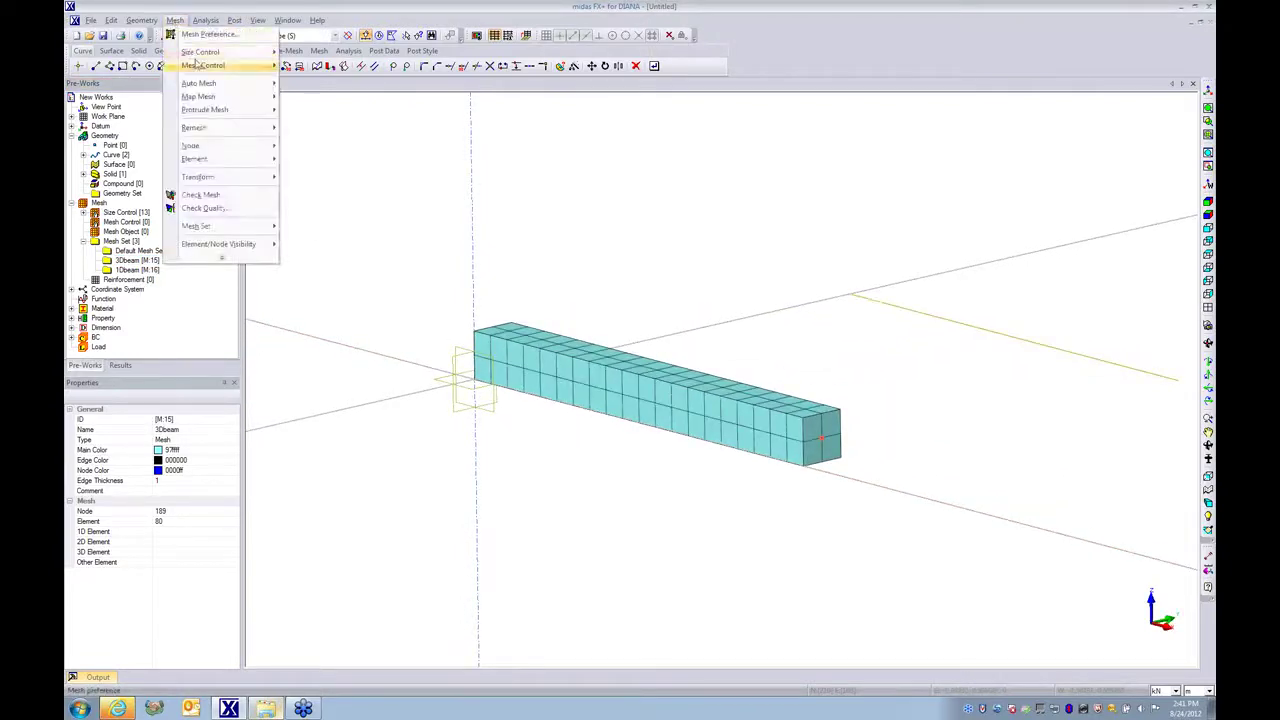
mouse_move(200, 87)
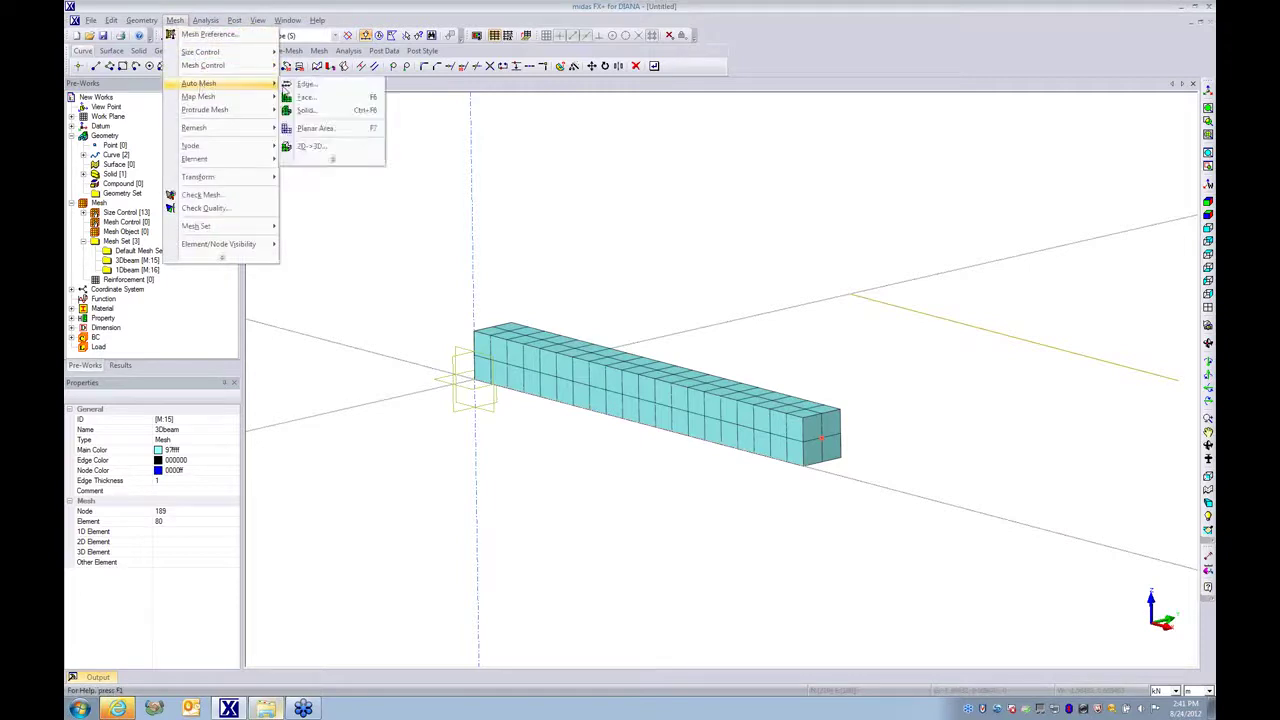
click(330, 87)
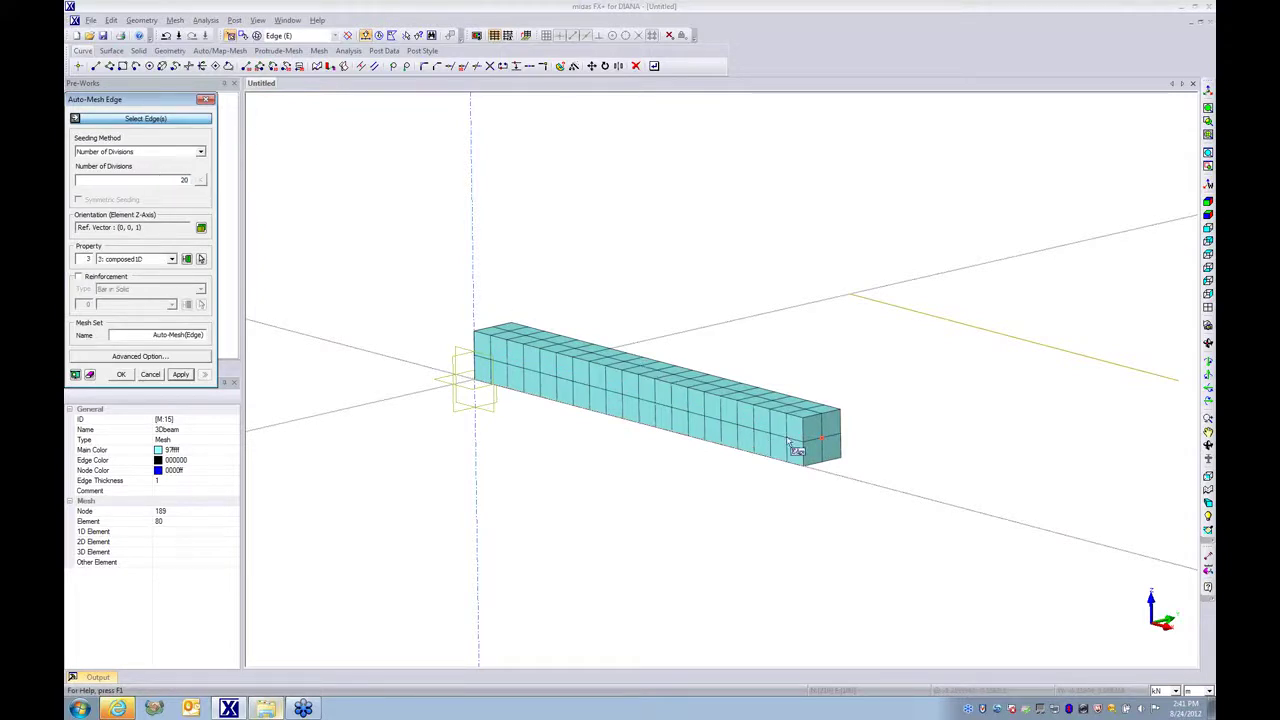
click(821, 440)
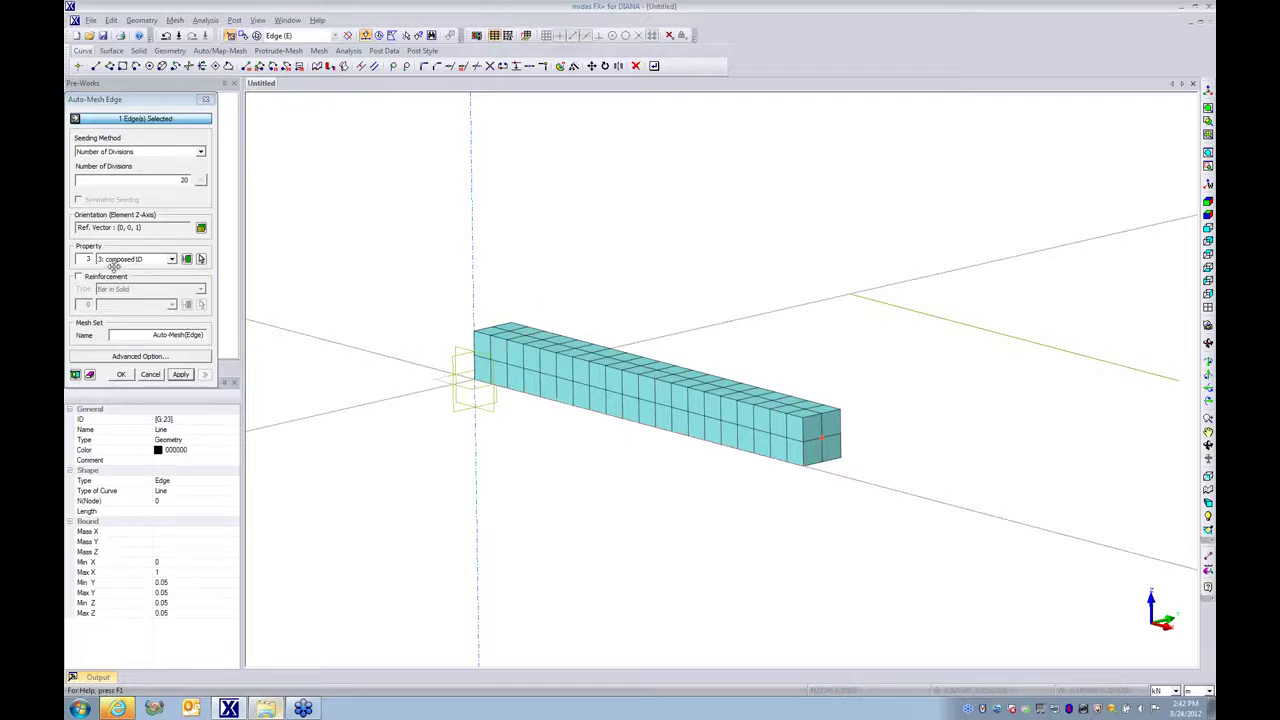
drag(150, 336, 247, 345)
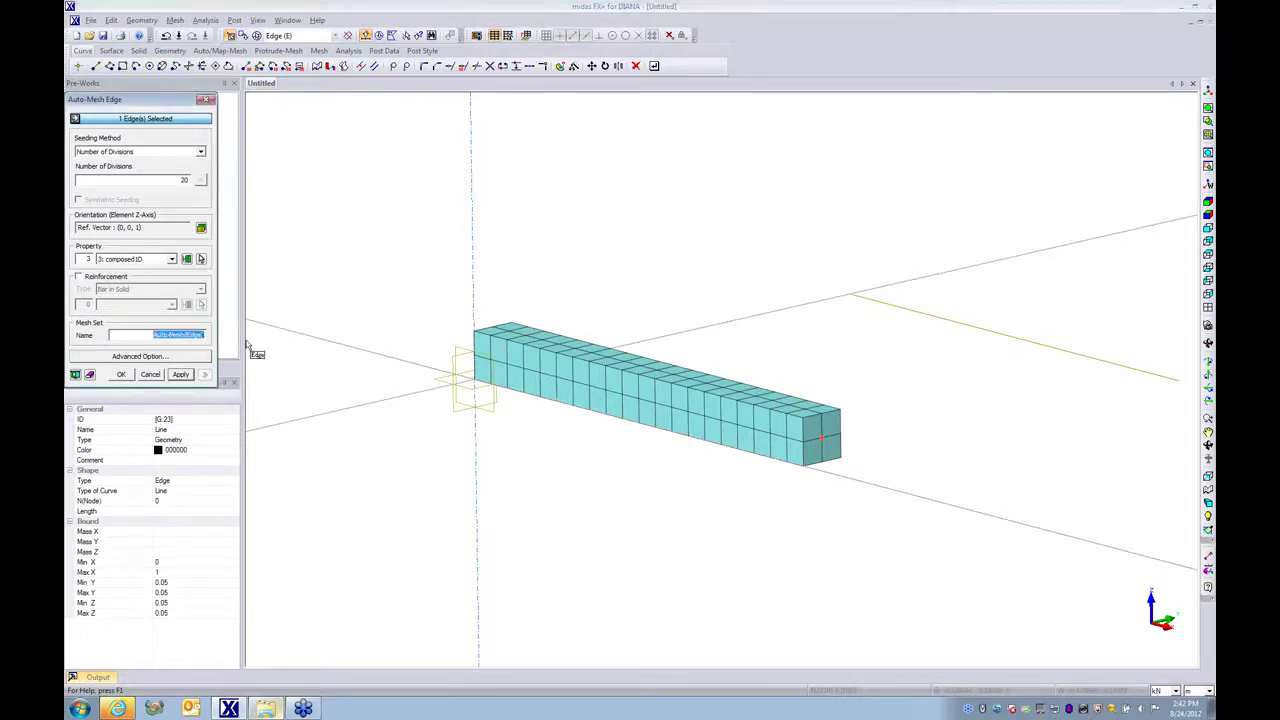
key(BackSpace)
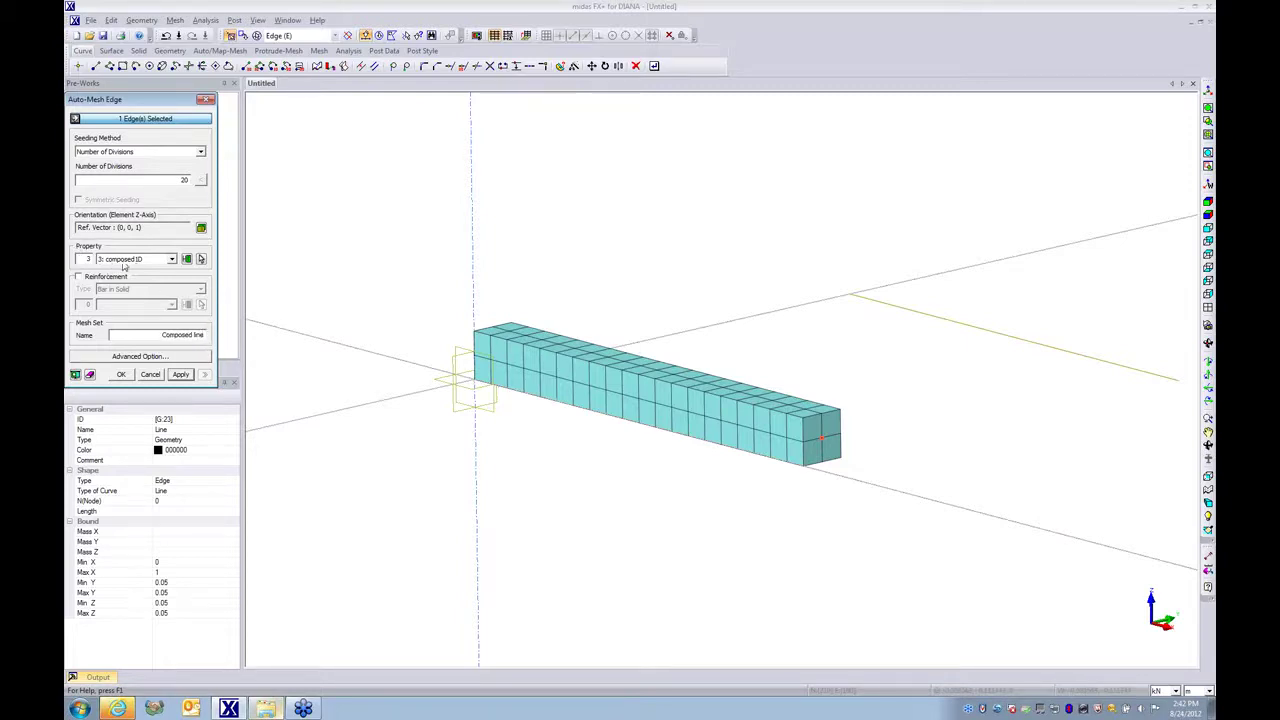
Create the Composed line 1D mesh on the centre line, then hide it.
click(121, 375)
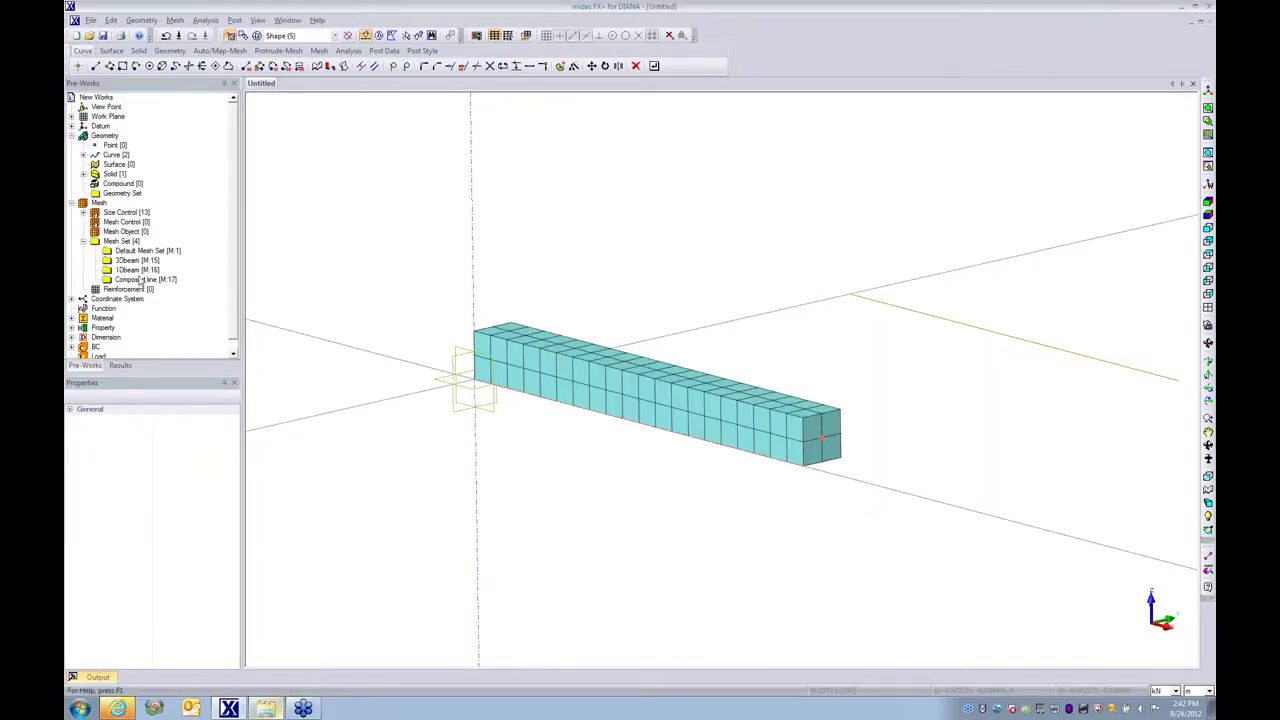
right_click(140, 281)
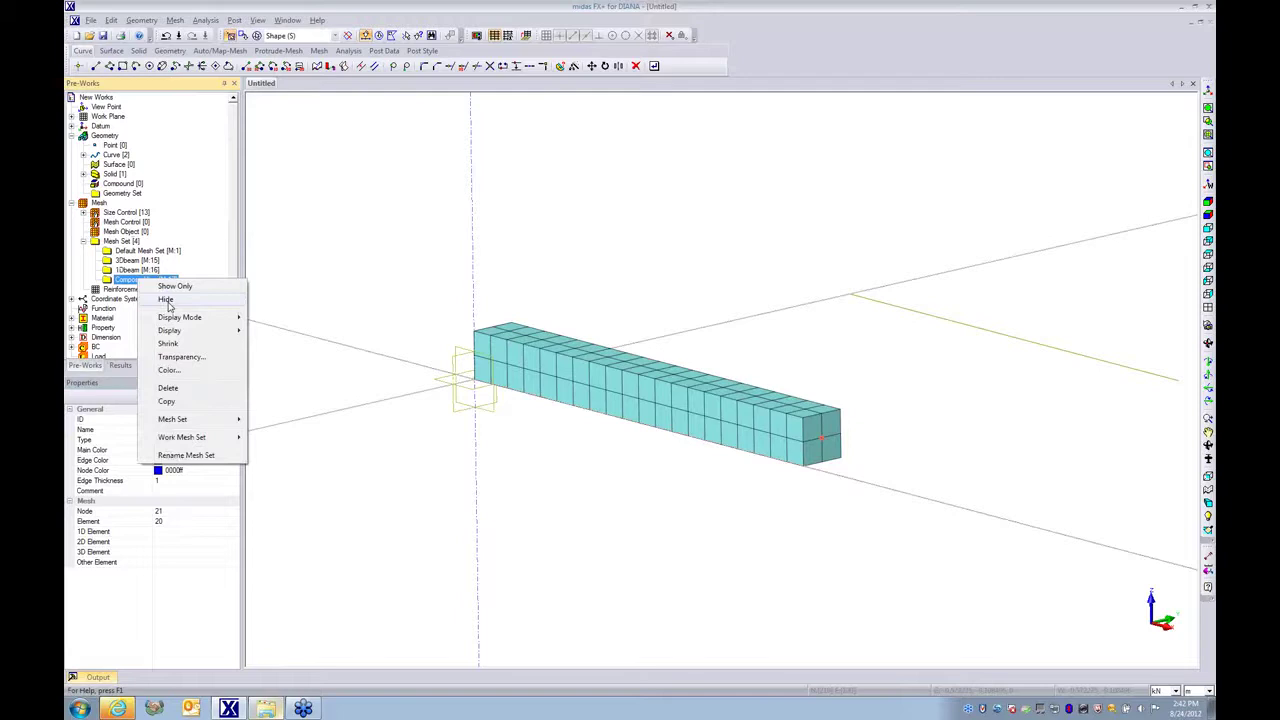
click(166, 300)
middle_drag(829, 441, 751, 441)
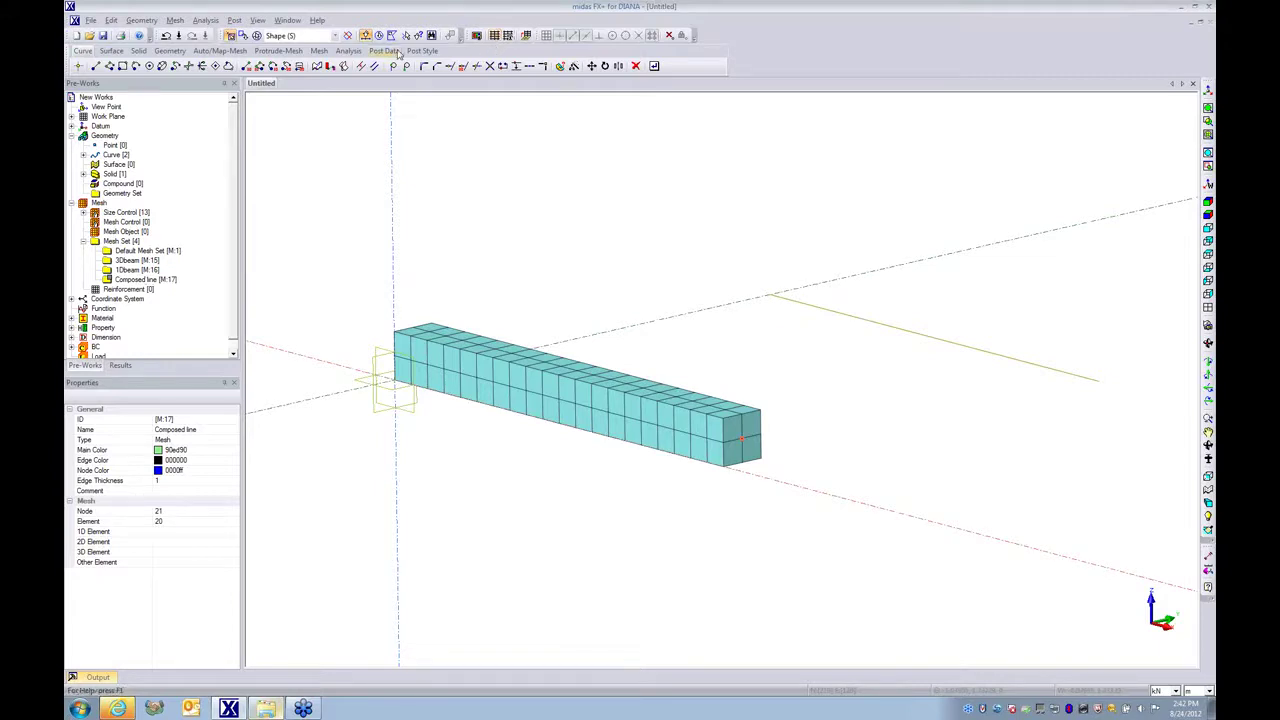
Start a support constraint and pick the end nodes of the 1D line and box beam.
click(348, 50)
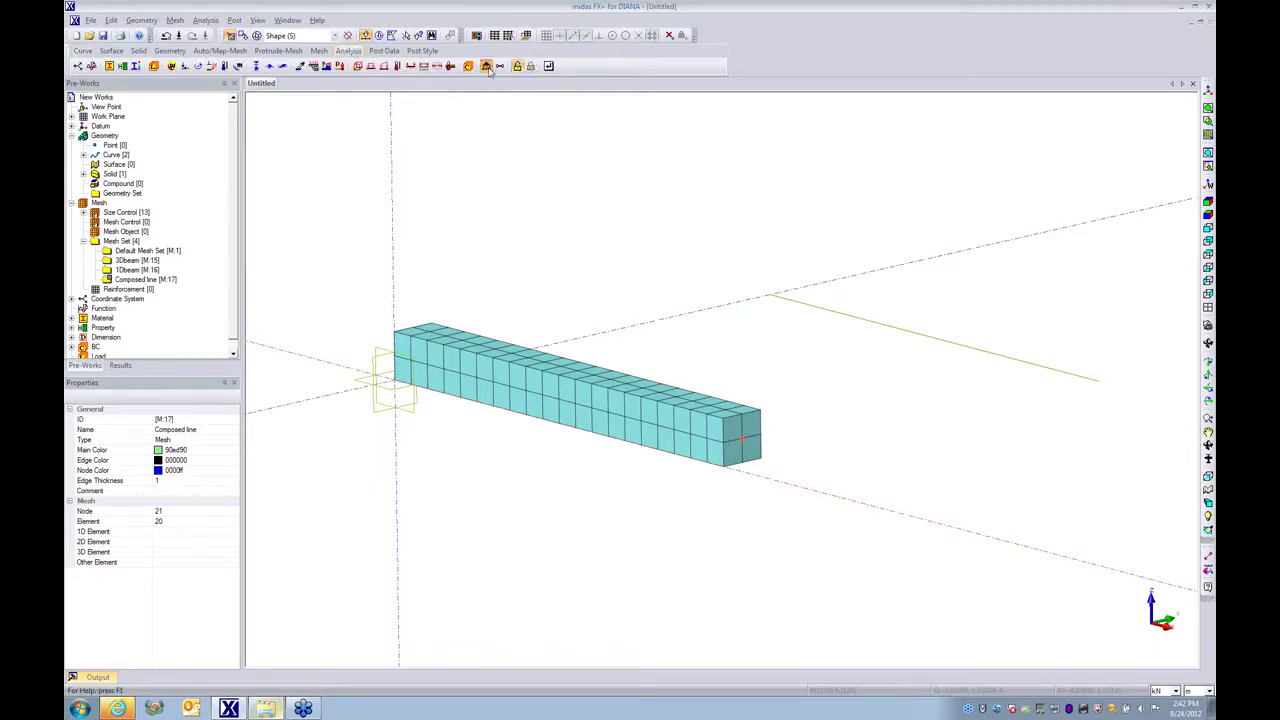
click(487, 66)
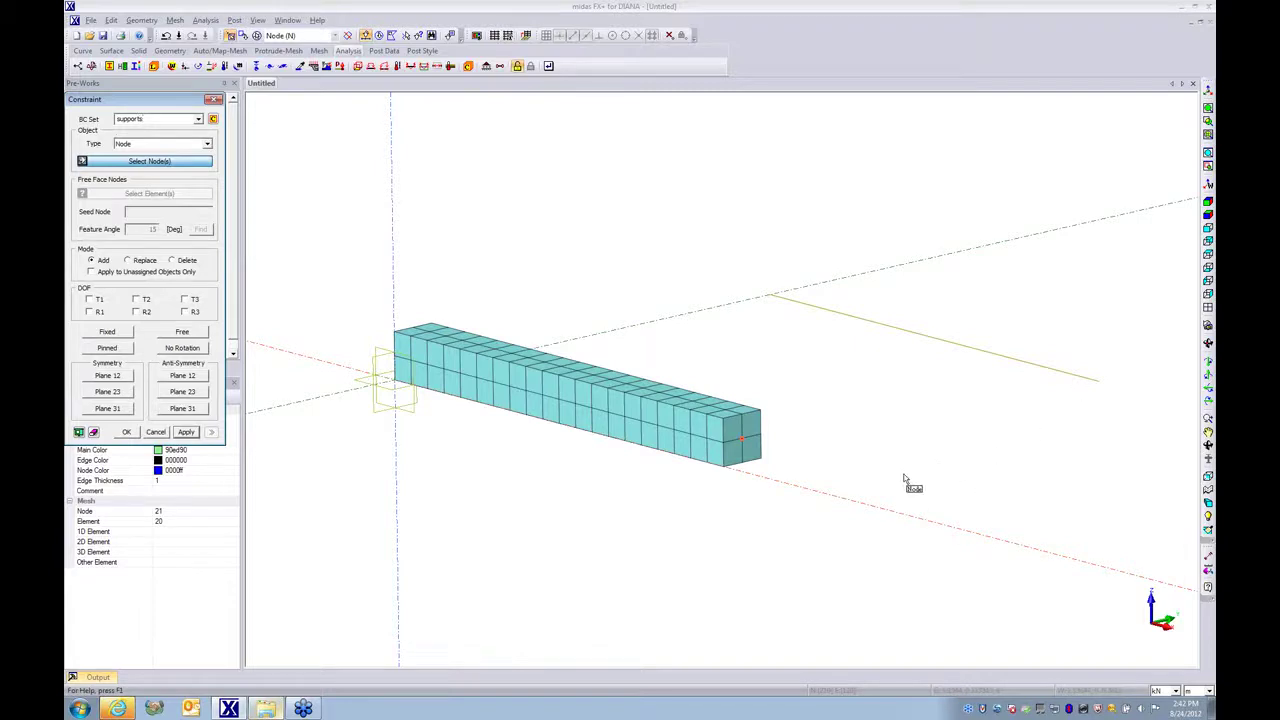
middle_drag(734, 551, 945, 552)
click(1029, 373)
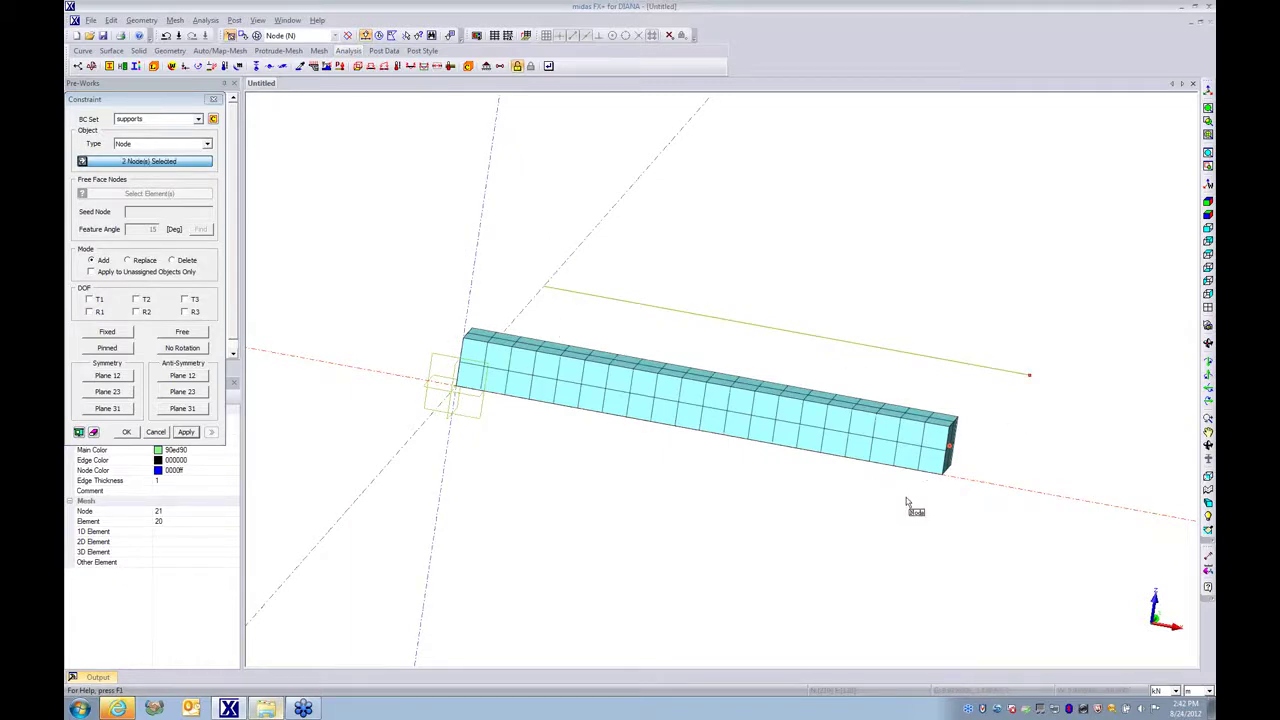
scroll(986, 506, up, 3)
click(913, 362)
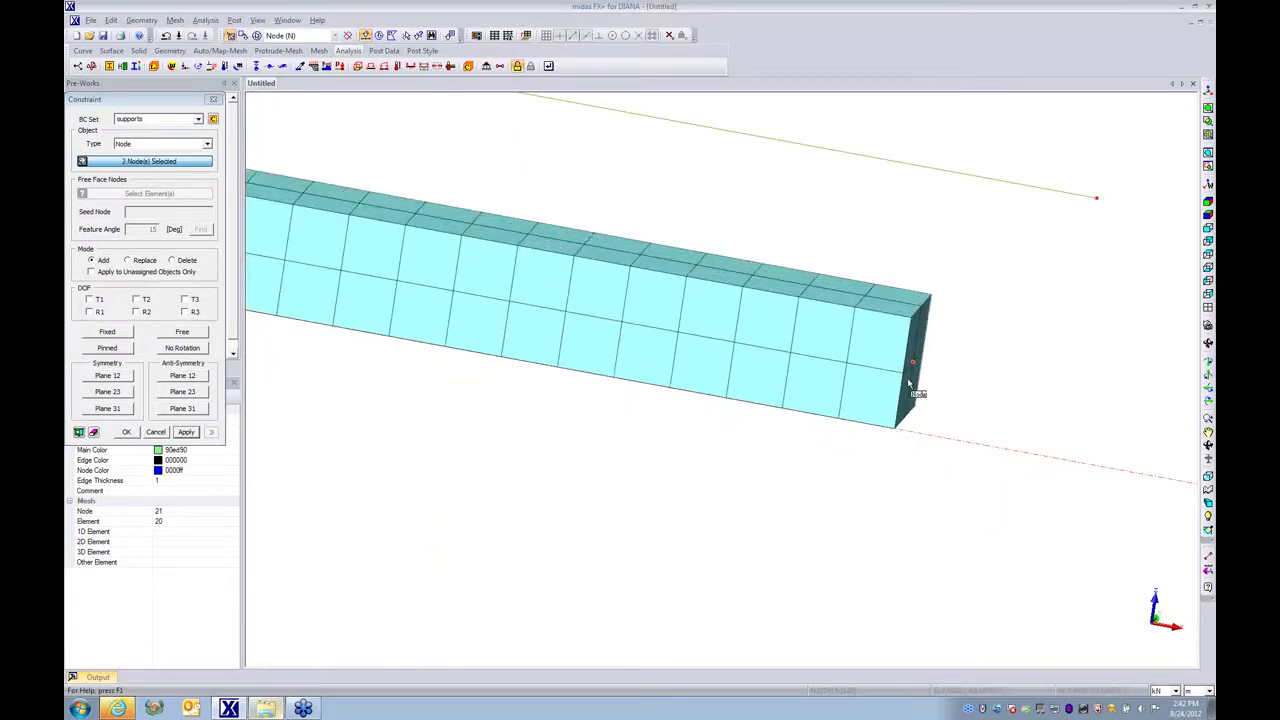
click(921, 350)
click(913, 363)
scroll(600, 306, up, 2)
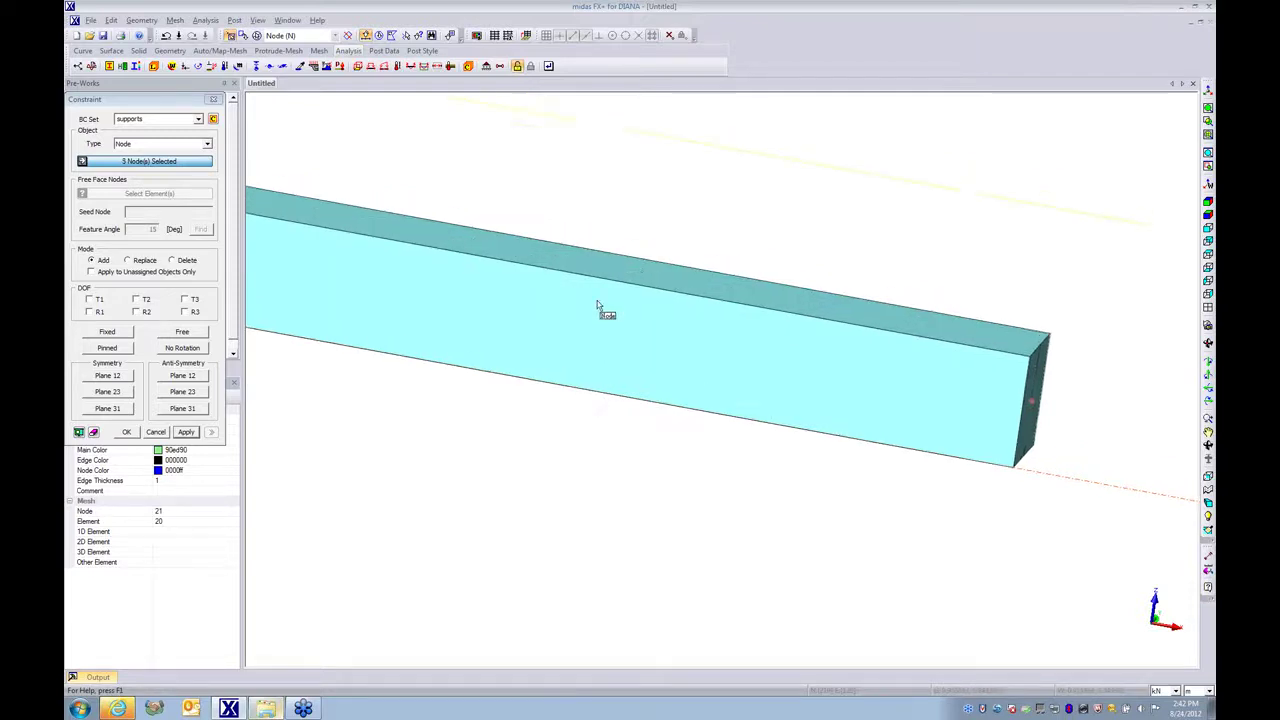
scroll(480, 285, up, 1)
middle_drag(367, 268, 481, 268)
scroll(476, 260, up, 3)
drag(430, 206, 481, 268)
Restrain T1, T2 and T3 on the picked end nodes in the supports set.
ctrl+middle_drag(511, 320, 556, 345)
middle_drag(560, 274, 497, 437)
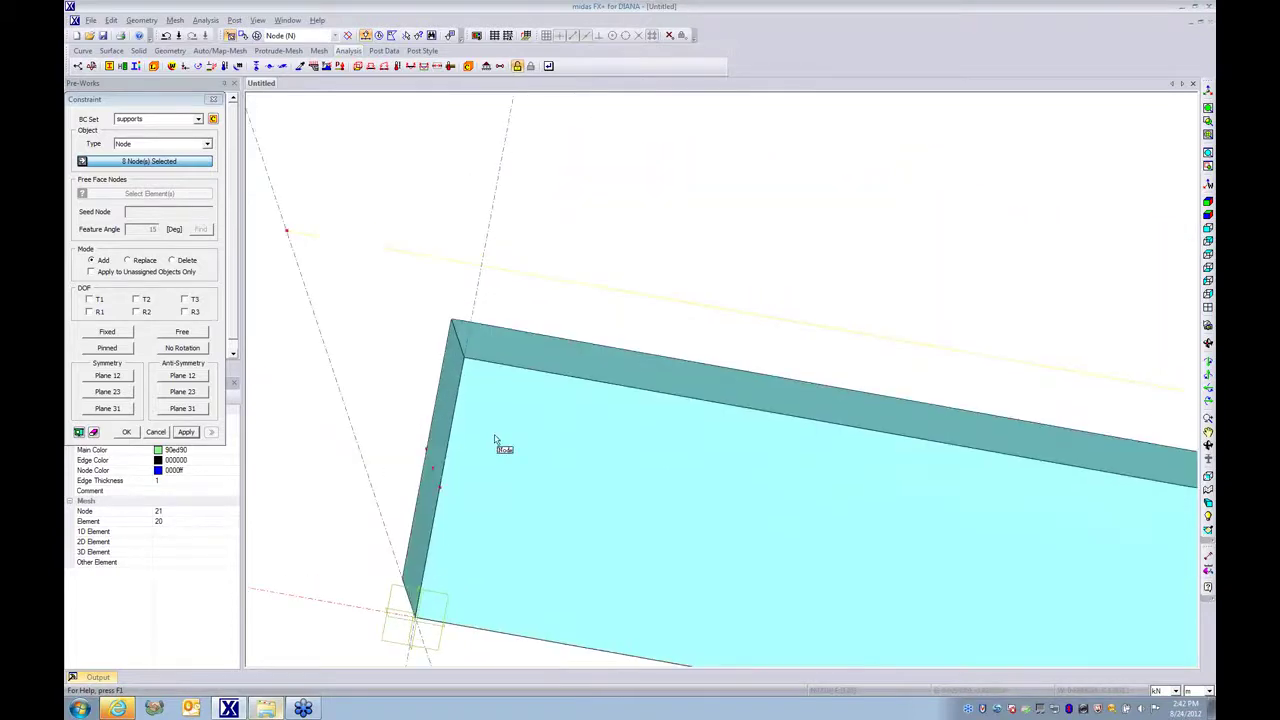
ctrl+middle_drag(846, 414, 734, 303)
scroll(871, 349, down, 5)
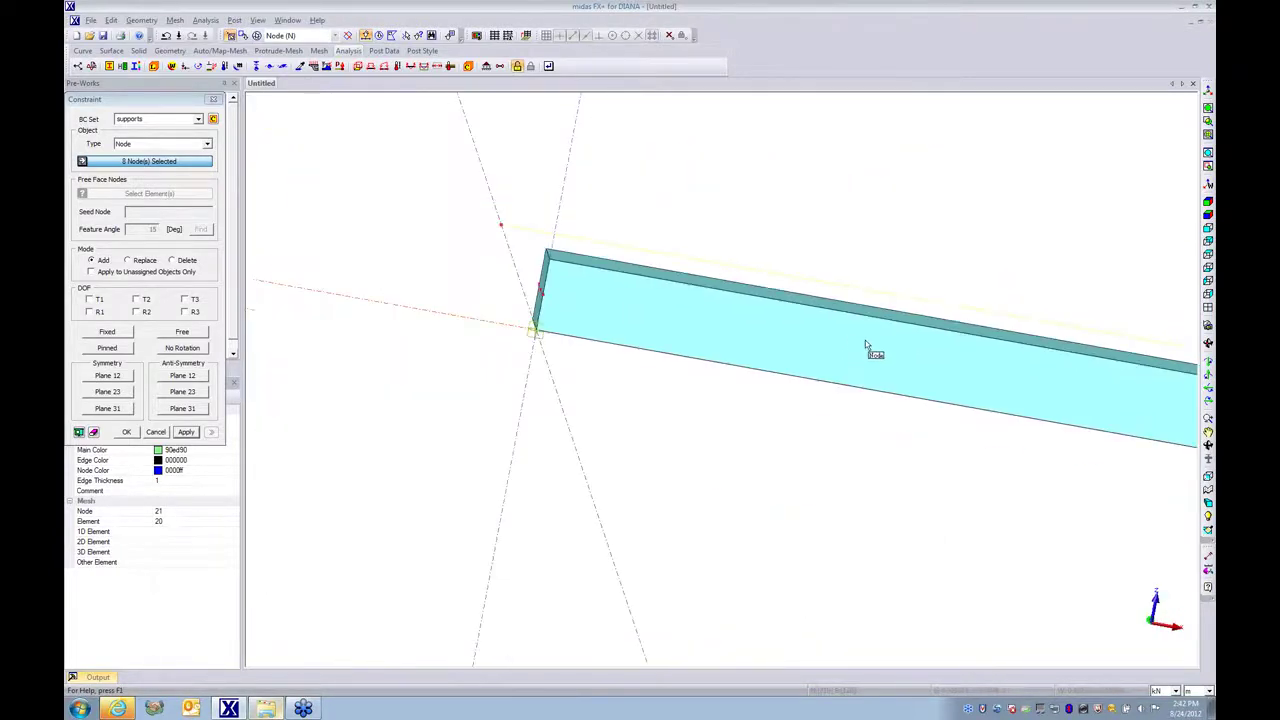
ctrl+middle_drag(871, 349, 562, 340)
ctrl+middle_drag(871, 406, 1124, 397)
double_click(168, 101)
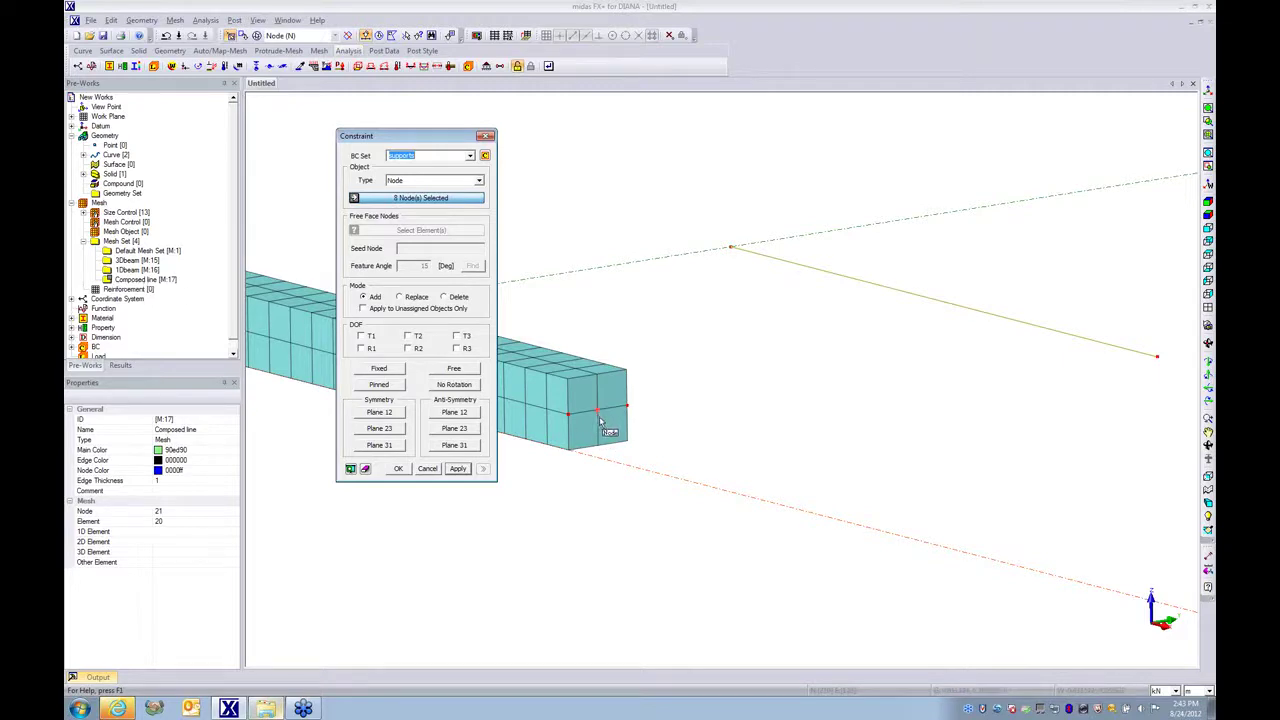
middle_drag(780, 380, 845, 375)
click(362, 335)
click(408, 336)
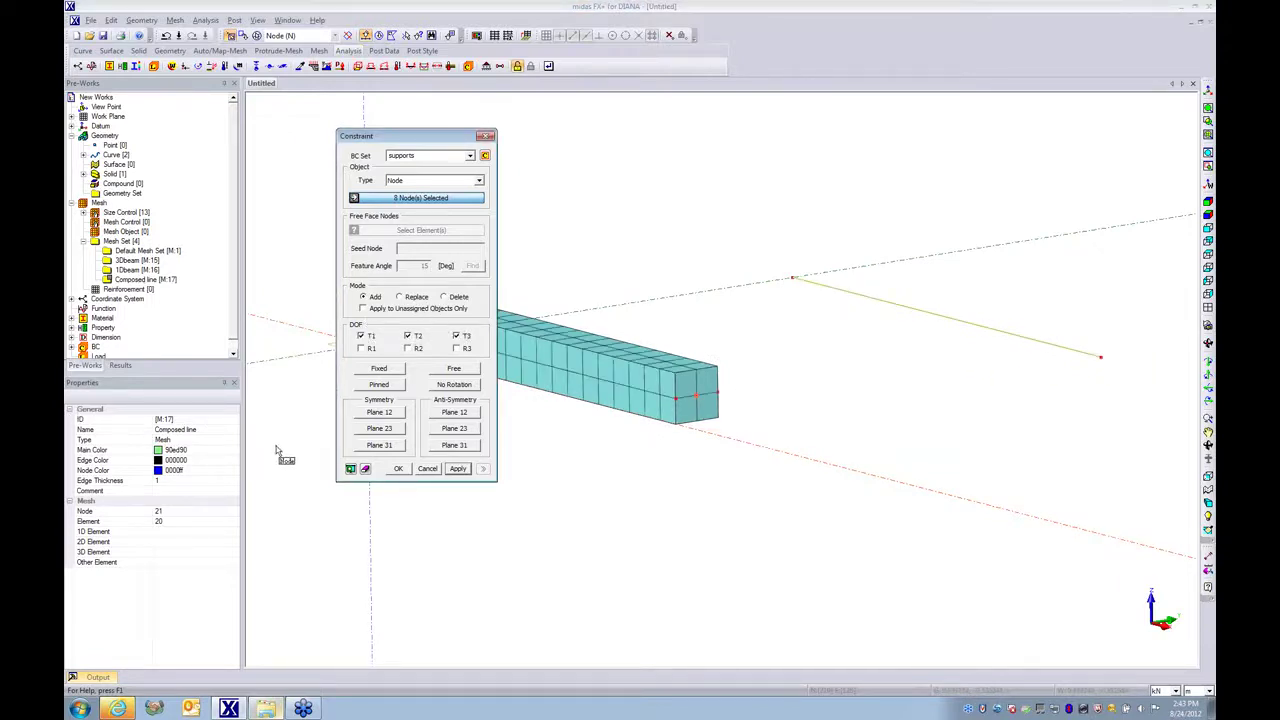
click(397, 467)
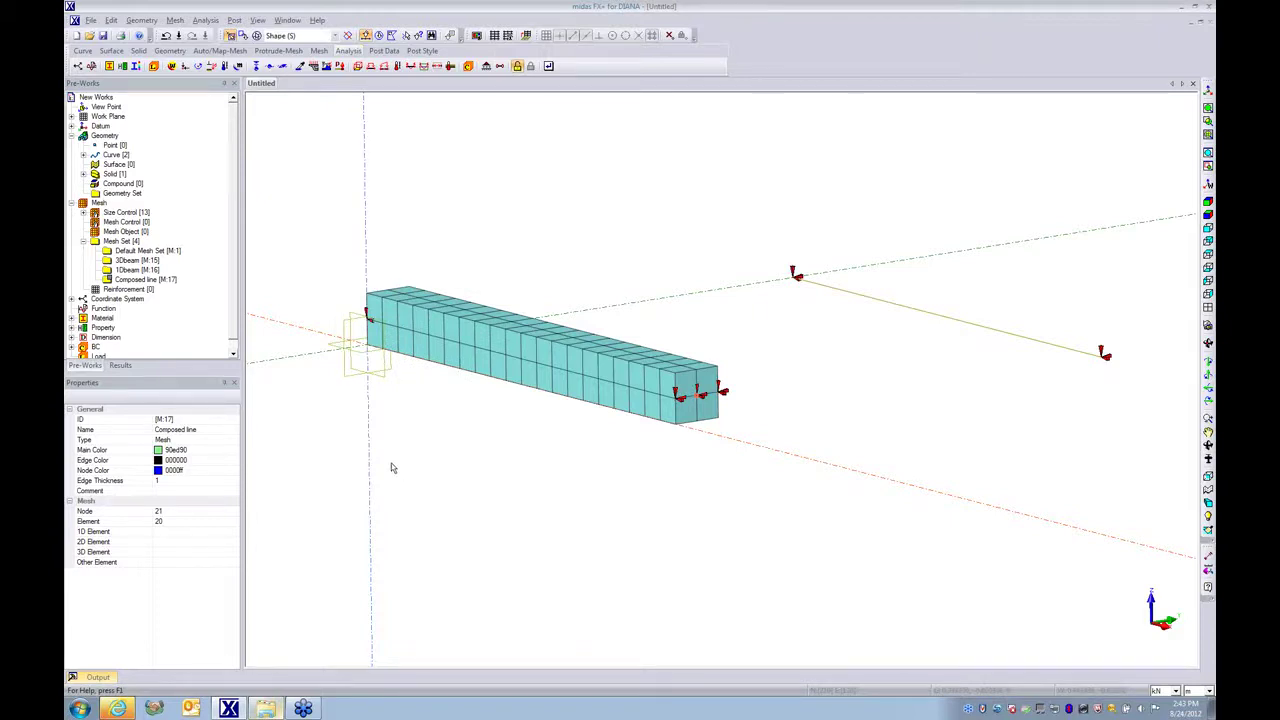
Start a nodal force and pick a load node on the box beam's top.
click(185, 66)
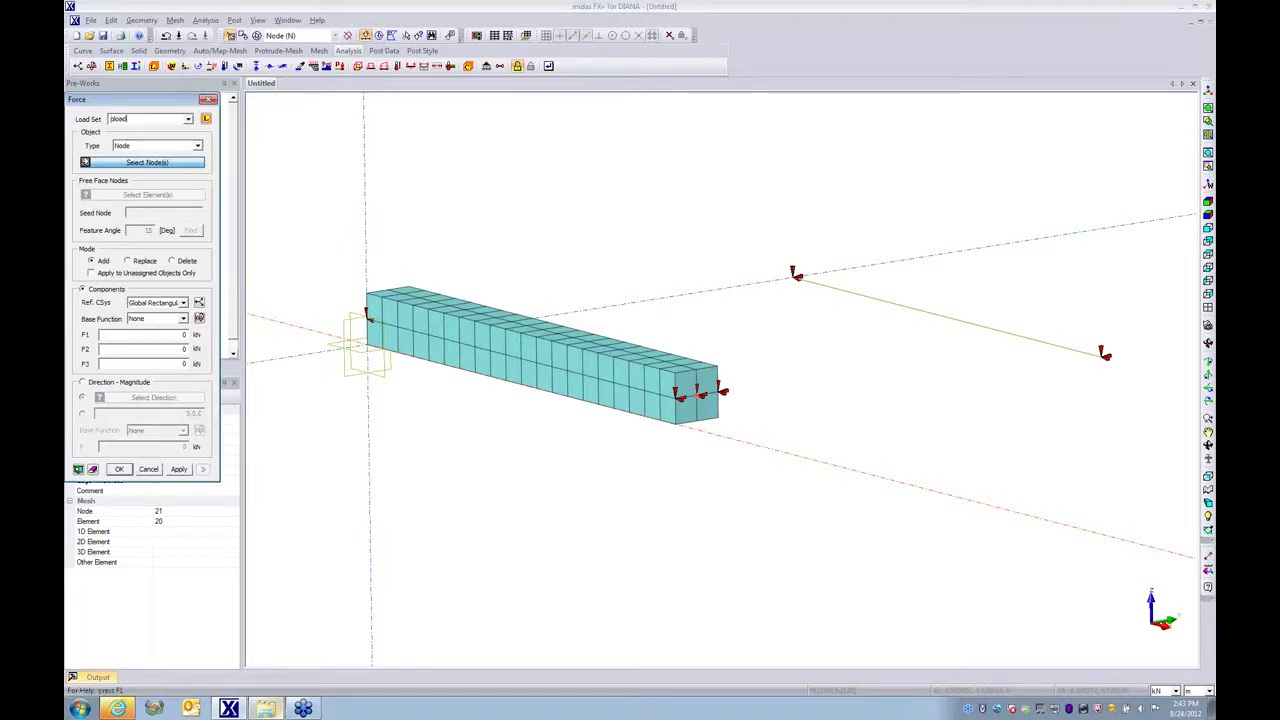
mouse_move(534, 420)
ctrl+middle_down()
mouse_move(646, 509)
mouse_move(634, 497)
mouse_move(624, 516)
ctrl+middle_up()
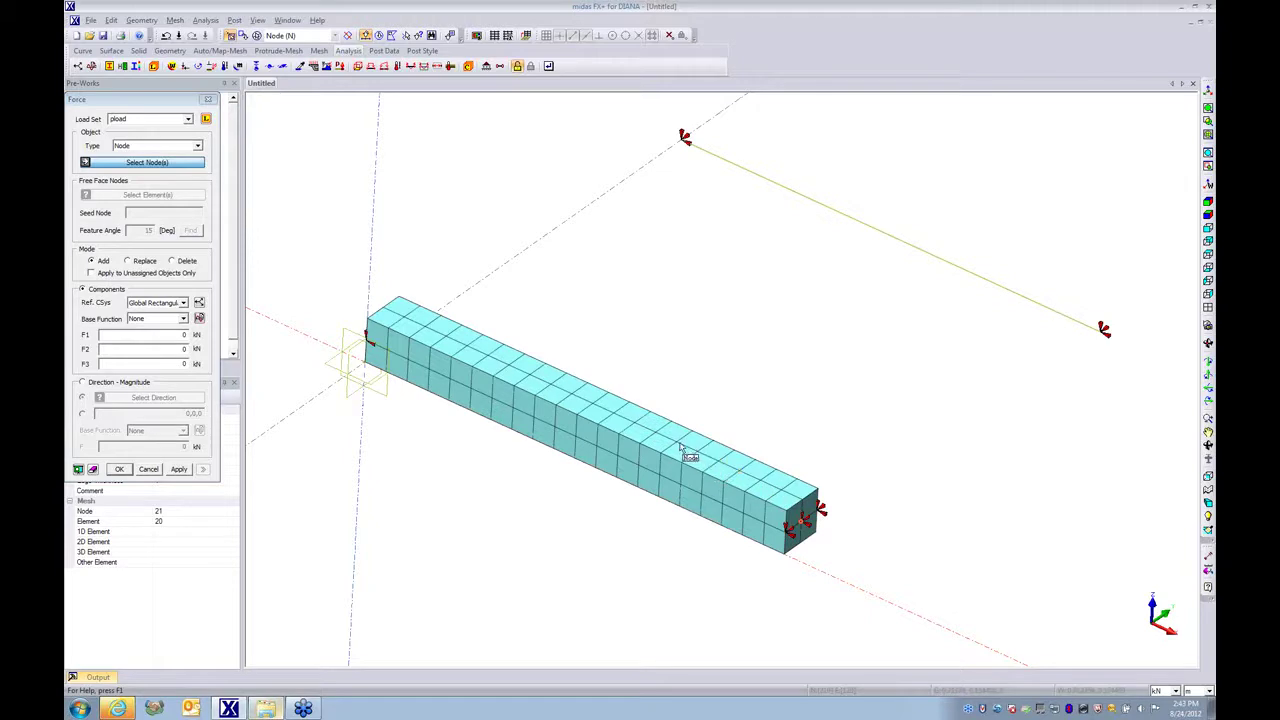
click(592, 408)
drag(163, 101, 314, 103)
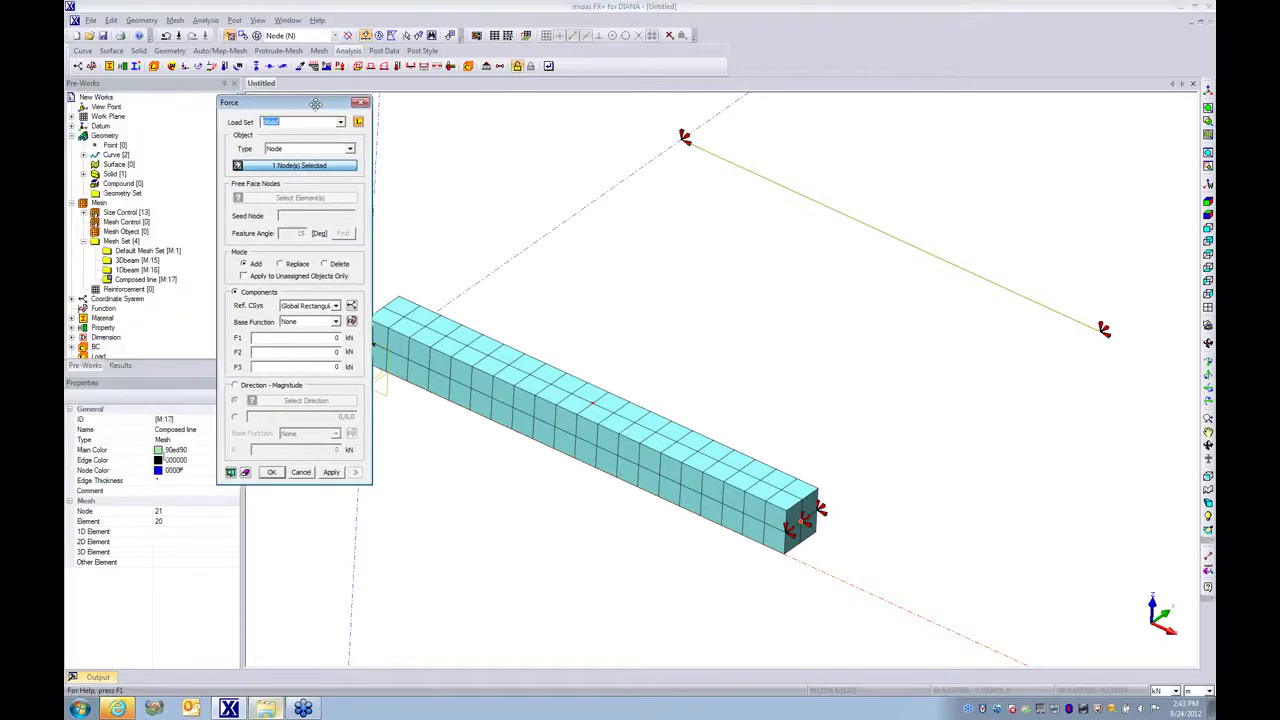
Add a 1D beam line node and apply F3 = -10 kN to both nodes in load set pload.
right_click(131, 272)
mouse_move(190, 321)
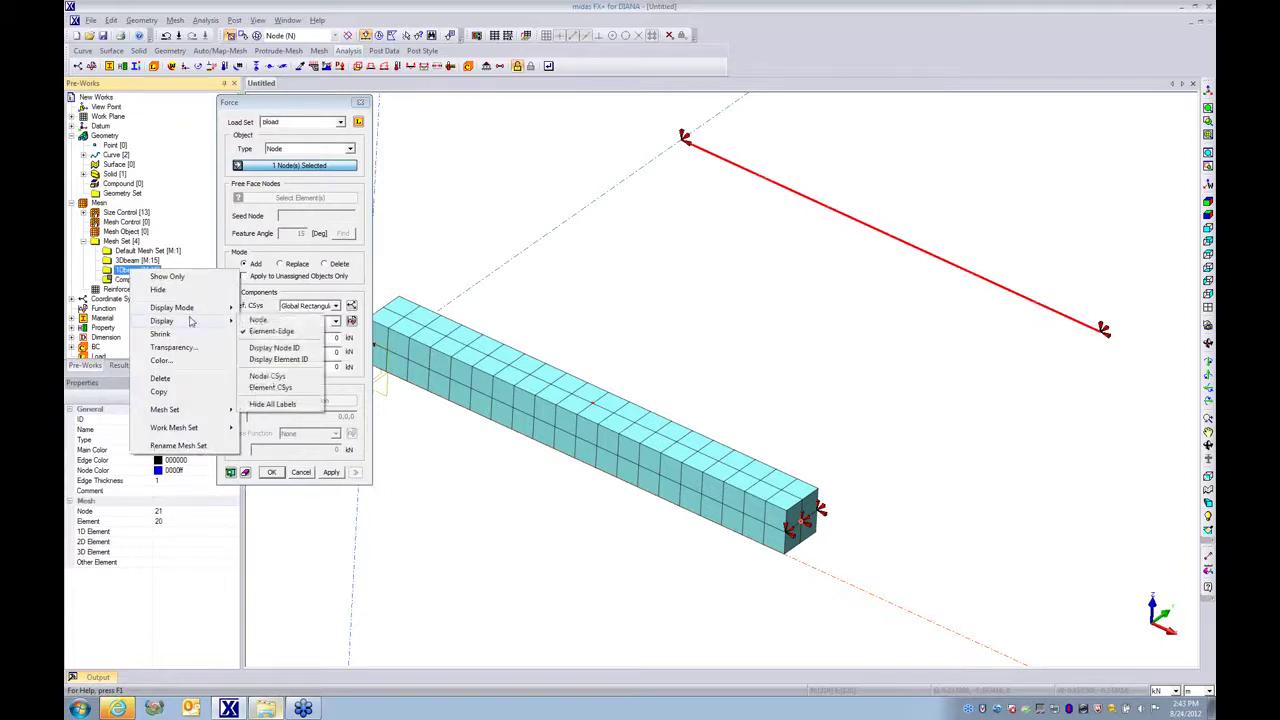
click(262, 320)
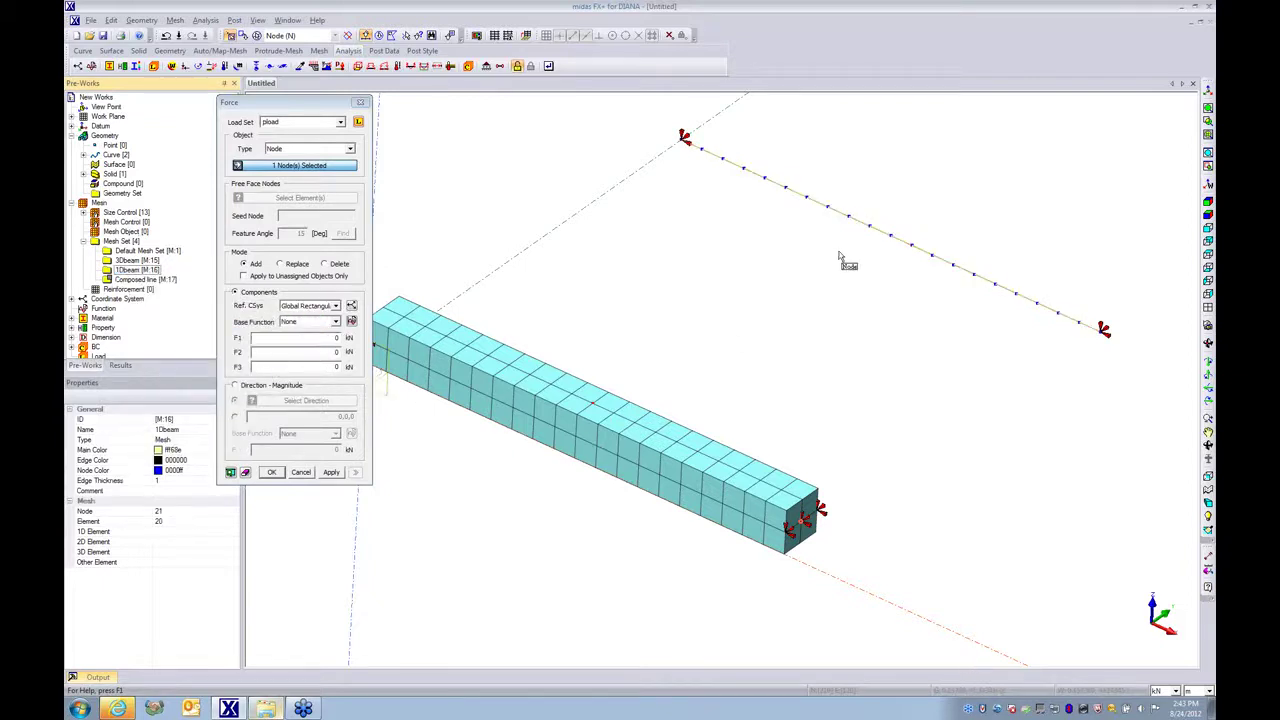
click(891, 238)
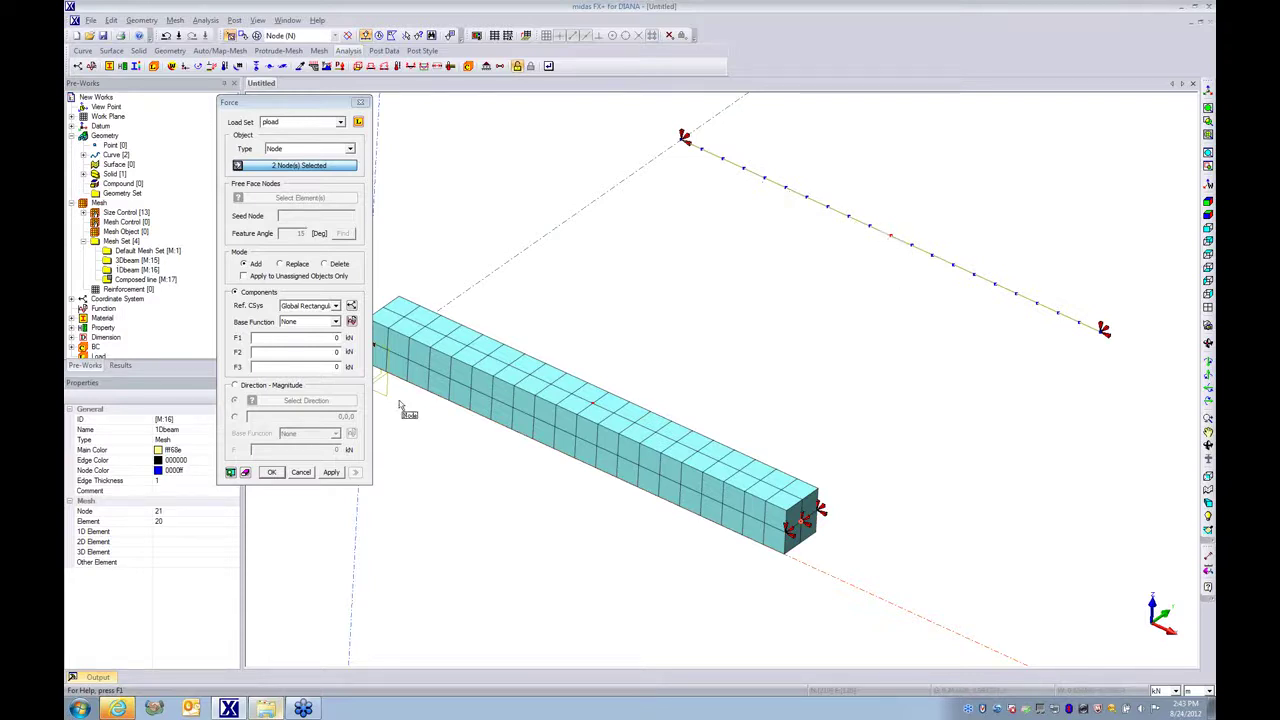
click(335, 366)
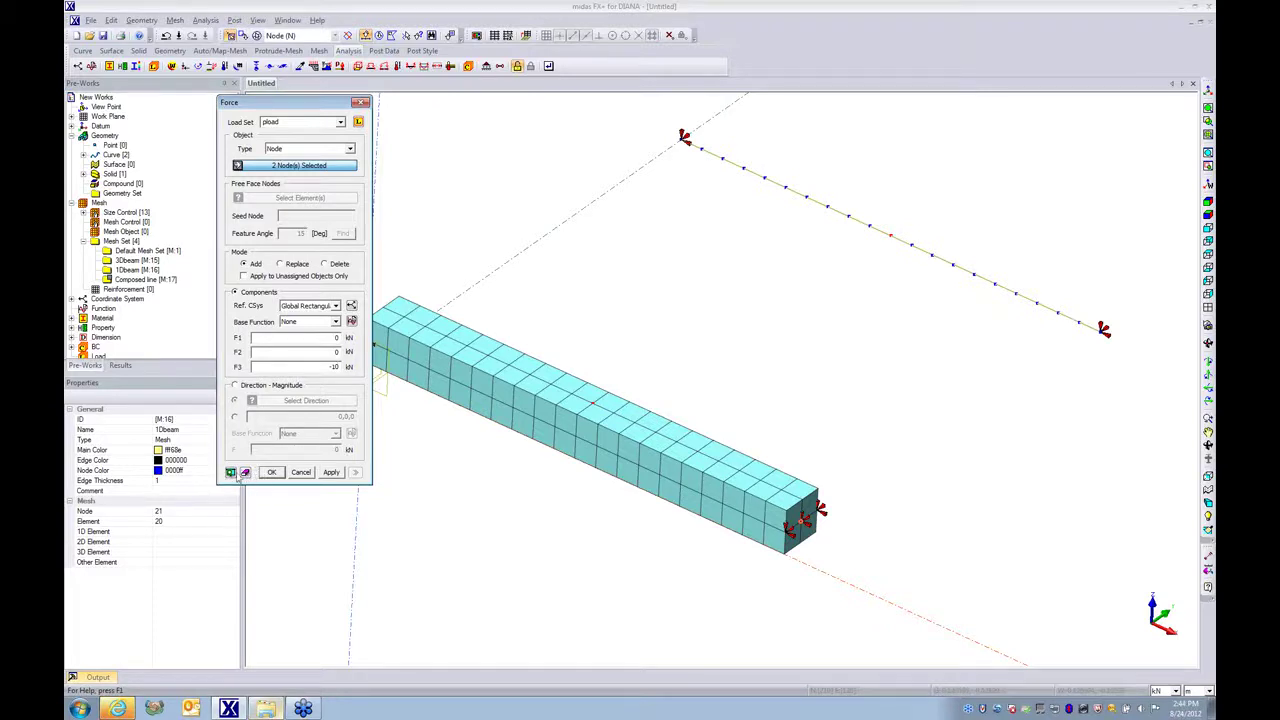
click(230, 472)
mouse_move(450, 450)
middle_down()
mouse_move(553, 427)
mouse_move(656, 463)
mouse_move(547, 449)
middle_up()
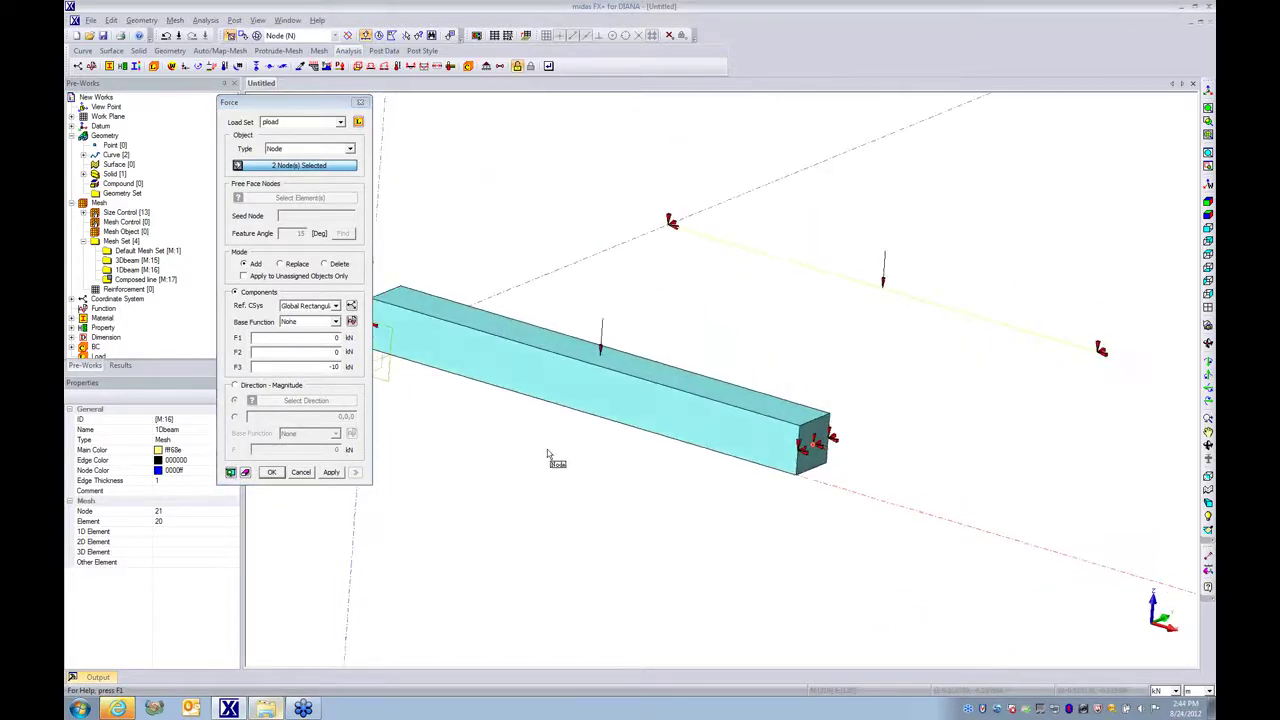
click(274, 473)
click(90, 20)
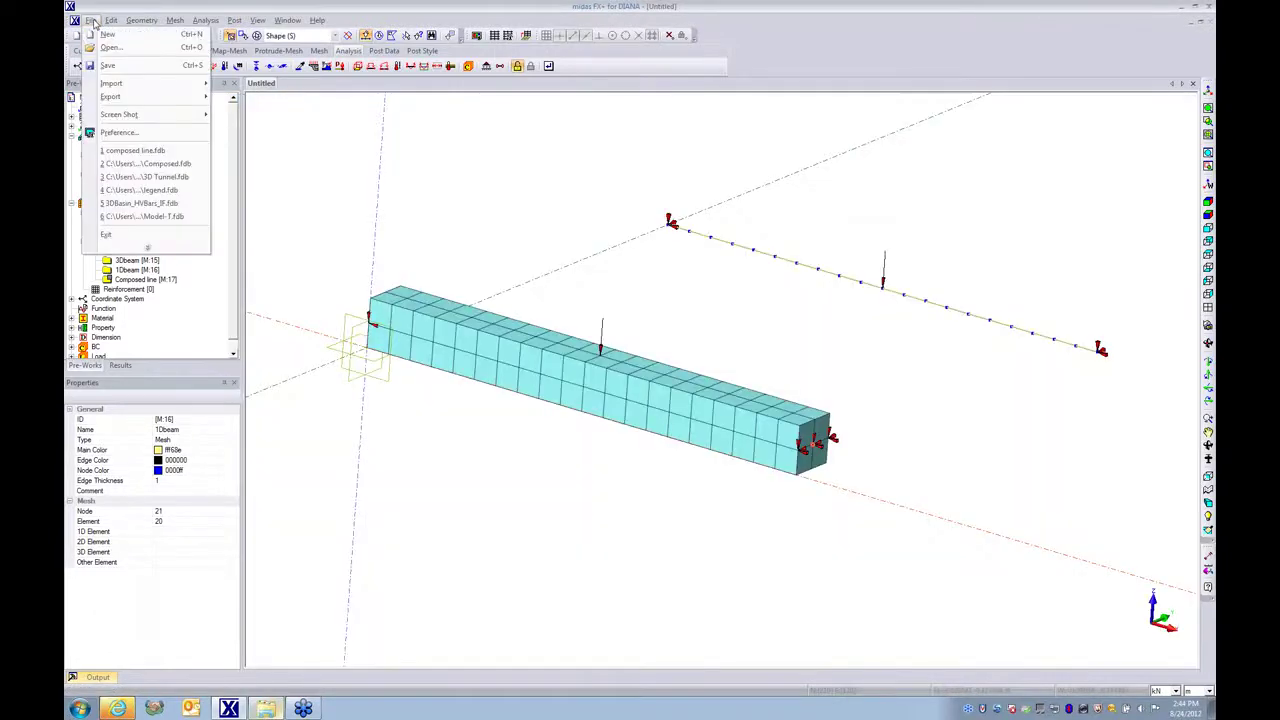
Save the model as test1.fdb.
click(152, 249)
click(141, 80)
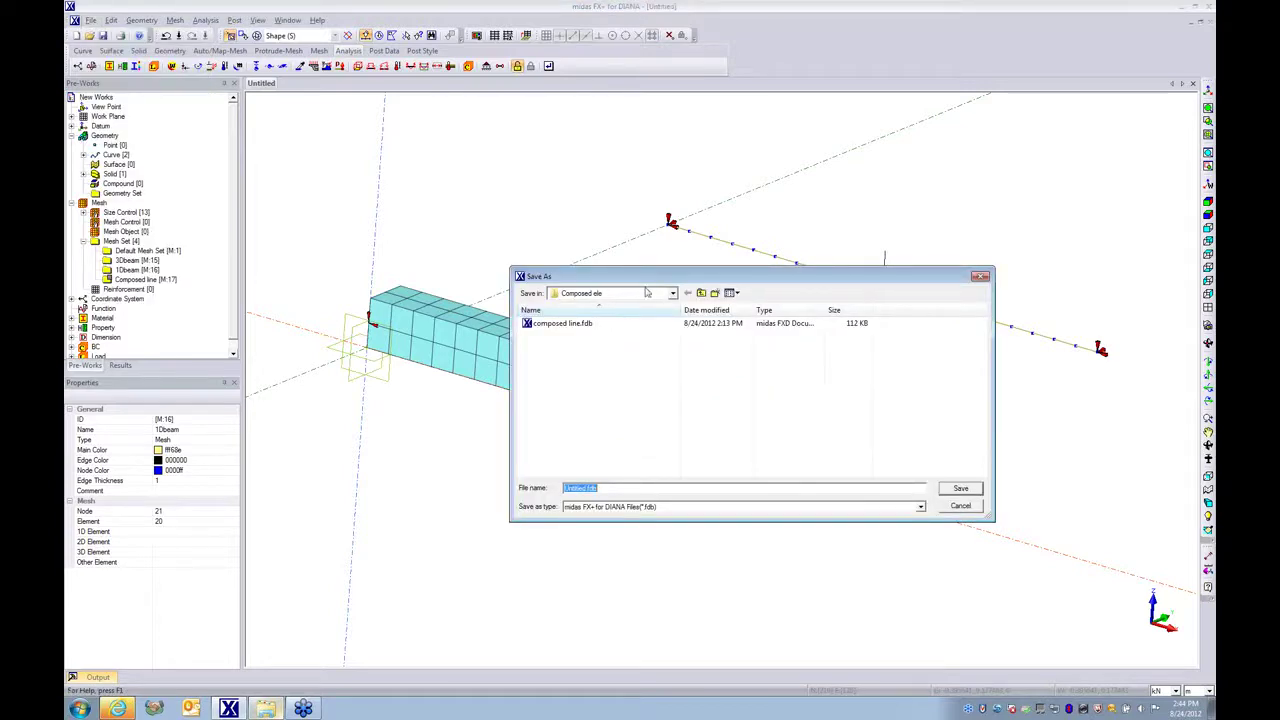
text(test1)
key(Return)
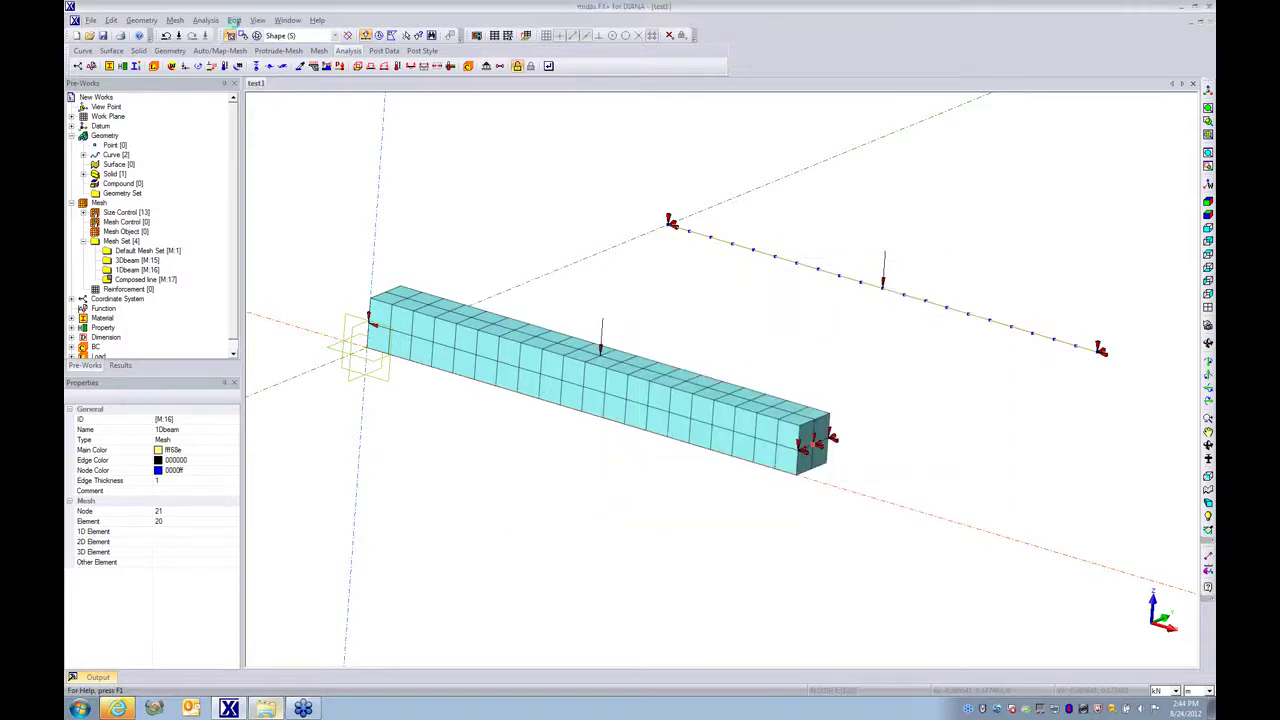
Launch the DIANA analysis from the Analysis menu and select the Composed line mesh set.
click(205, 20)
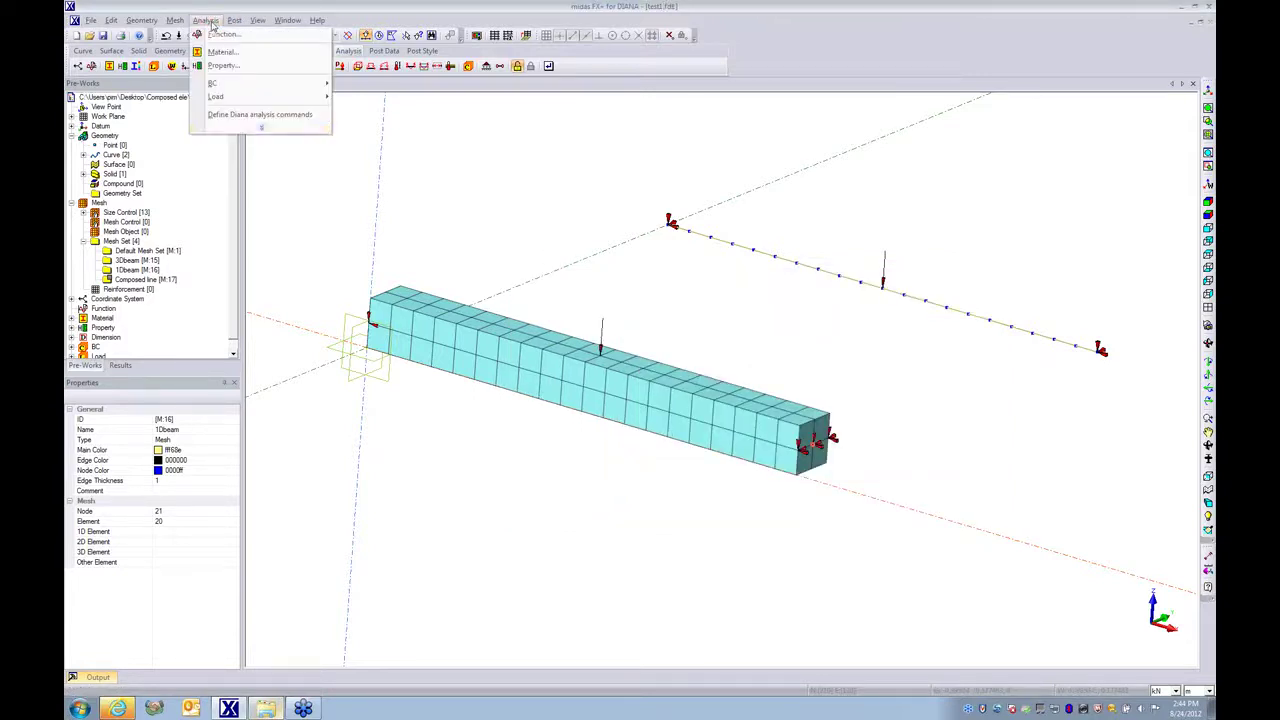
click(230, 118)
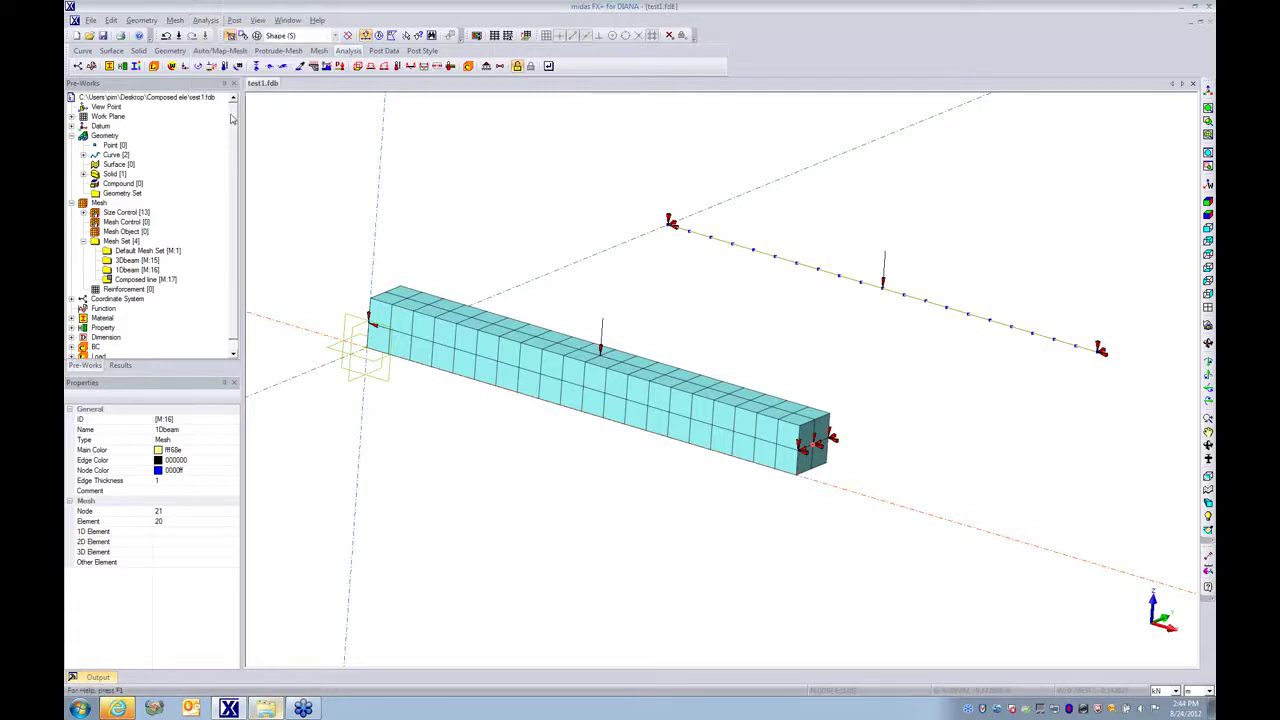
click(132, 279)
Change the Composed line mesh set display and stop showing nodes on the 1D beam line.
right_click(132, 279)
click(147, 298)
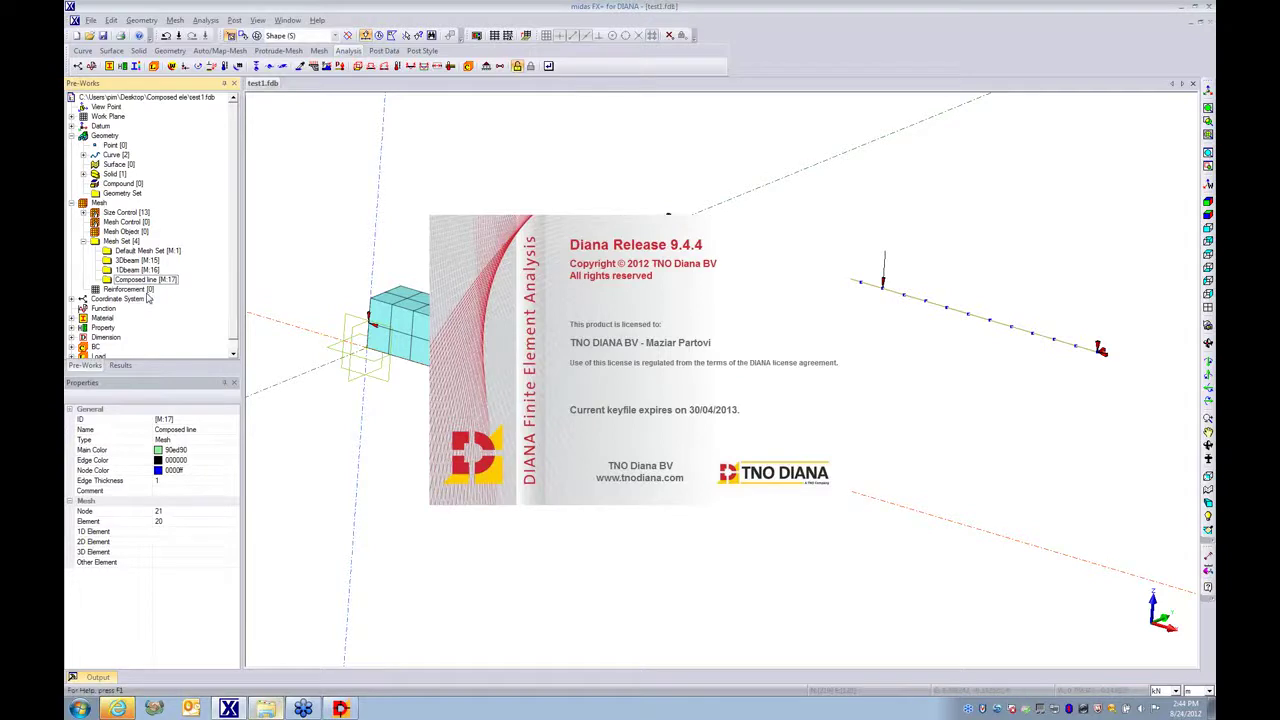
right_click(145, 270)
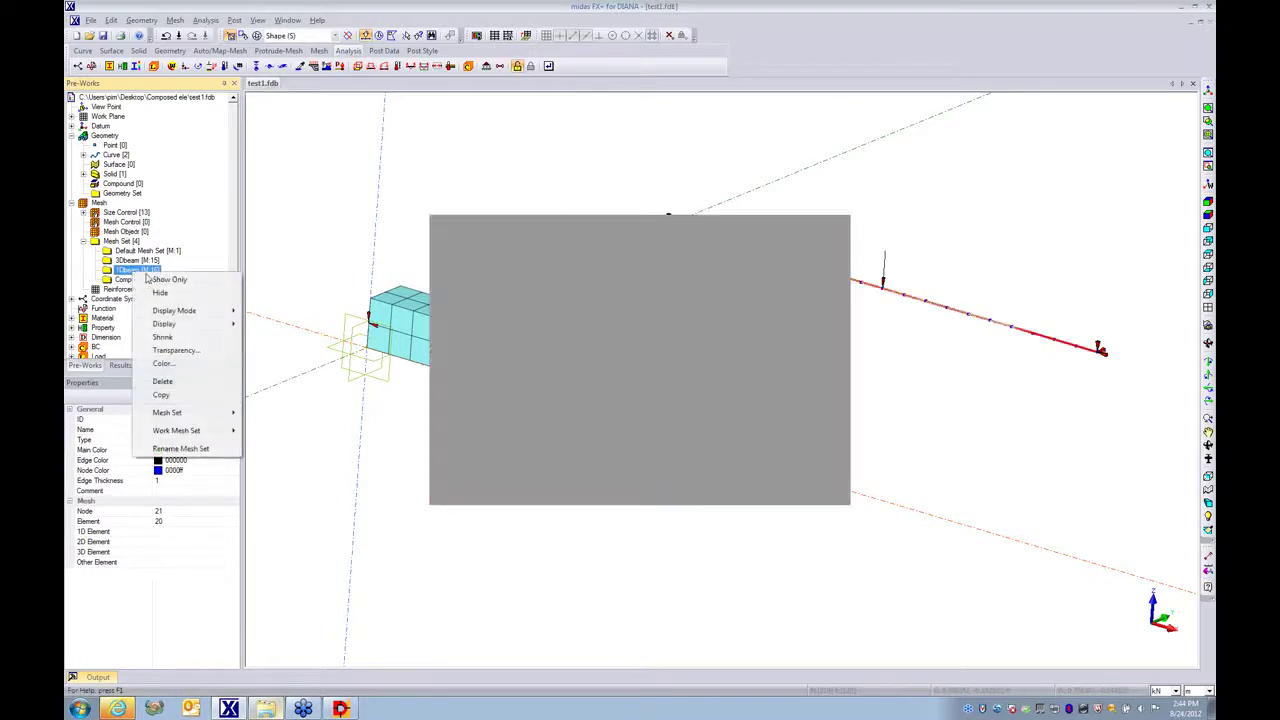
mouse_move(176, 325)
click(253, 333)
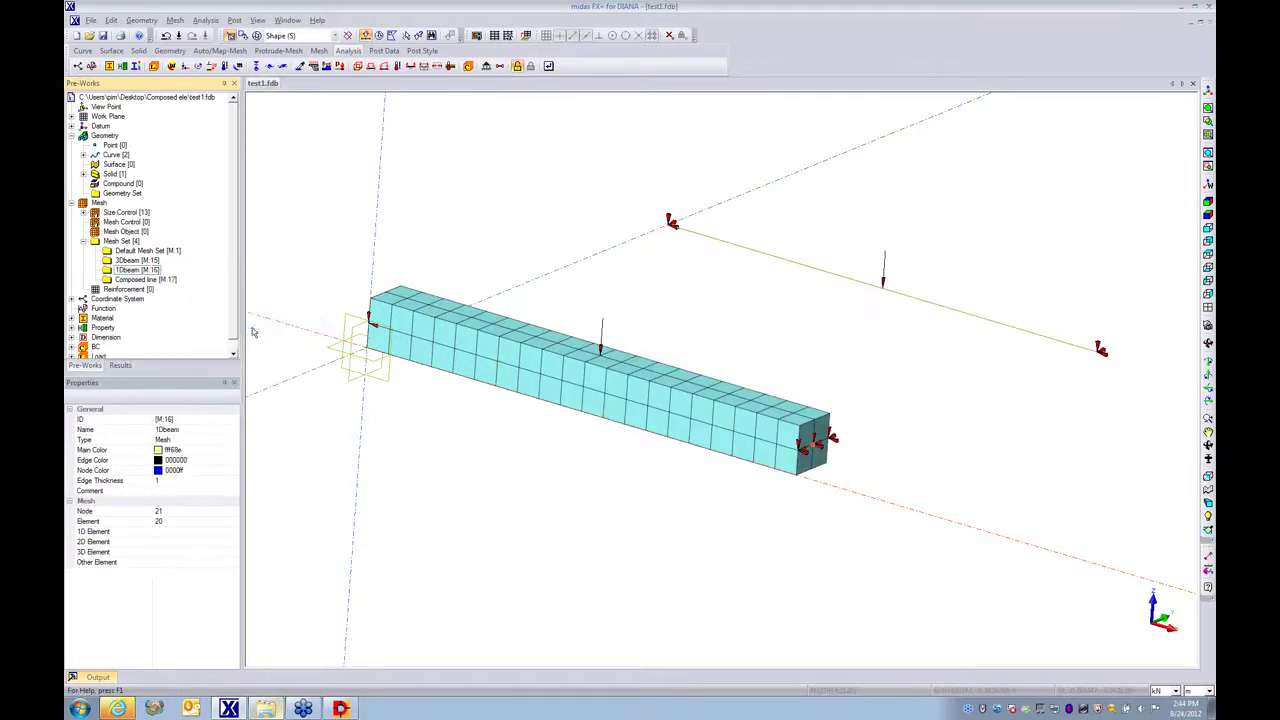
Read the input, run the structural linear static analysis, and close the Diana window.
click(341, 708)
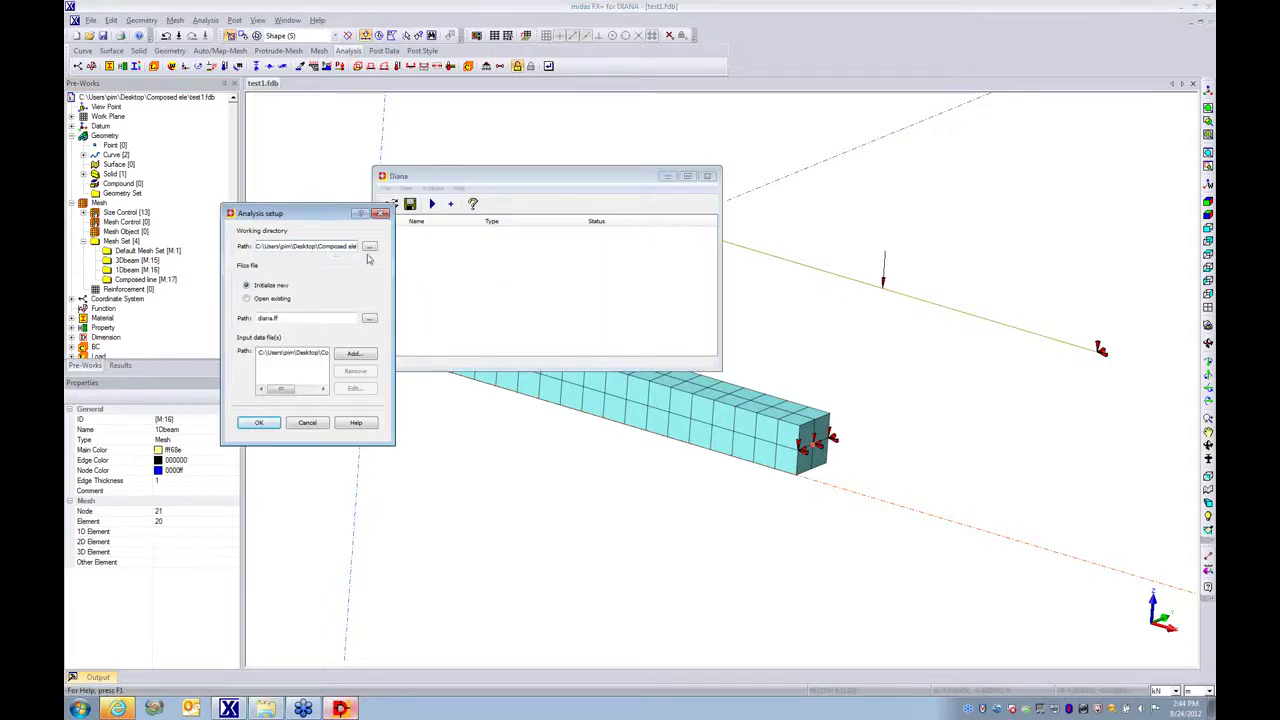
click(258, 423)
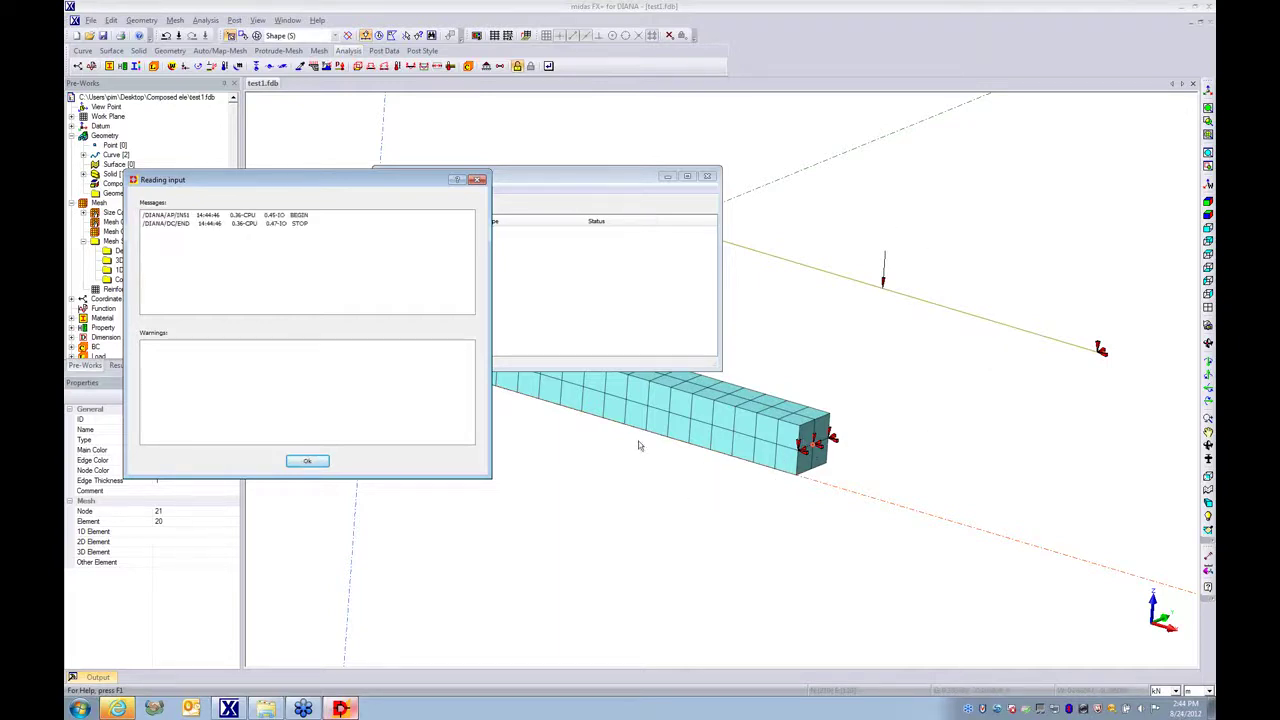
click(311, 464)
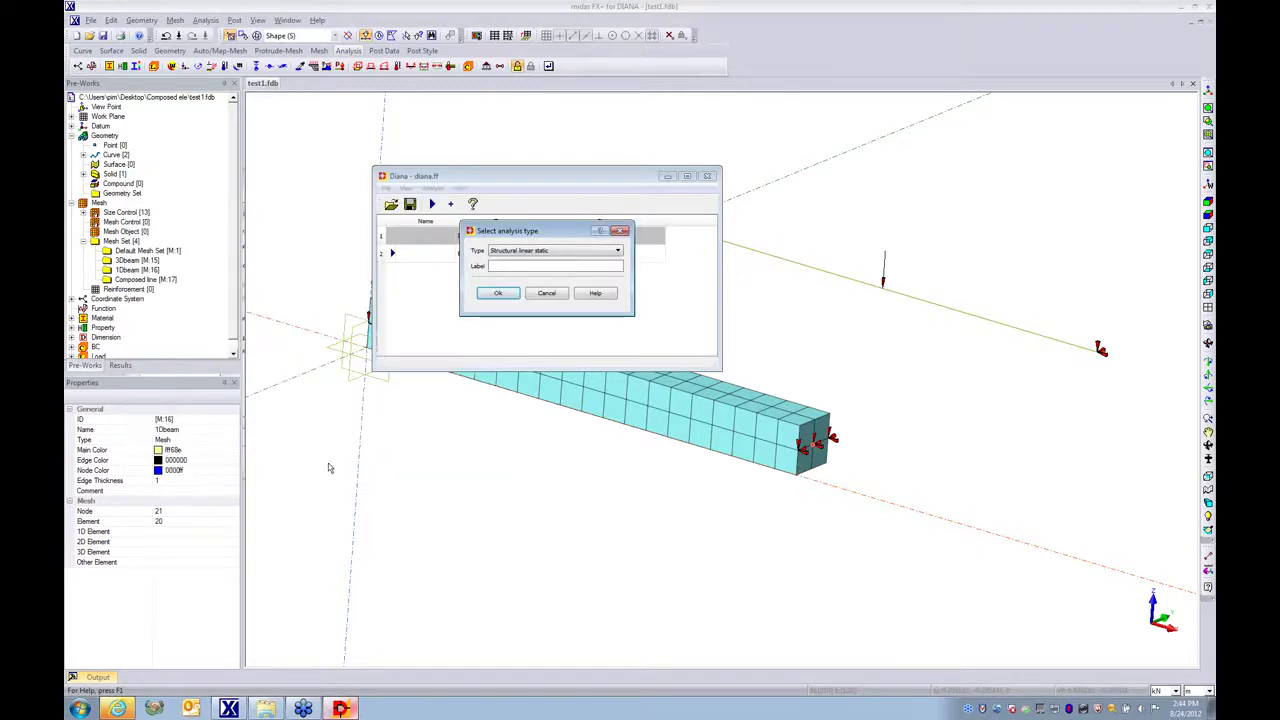
click(498, 293)
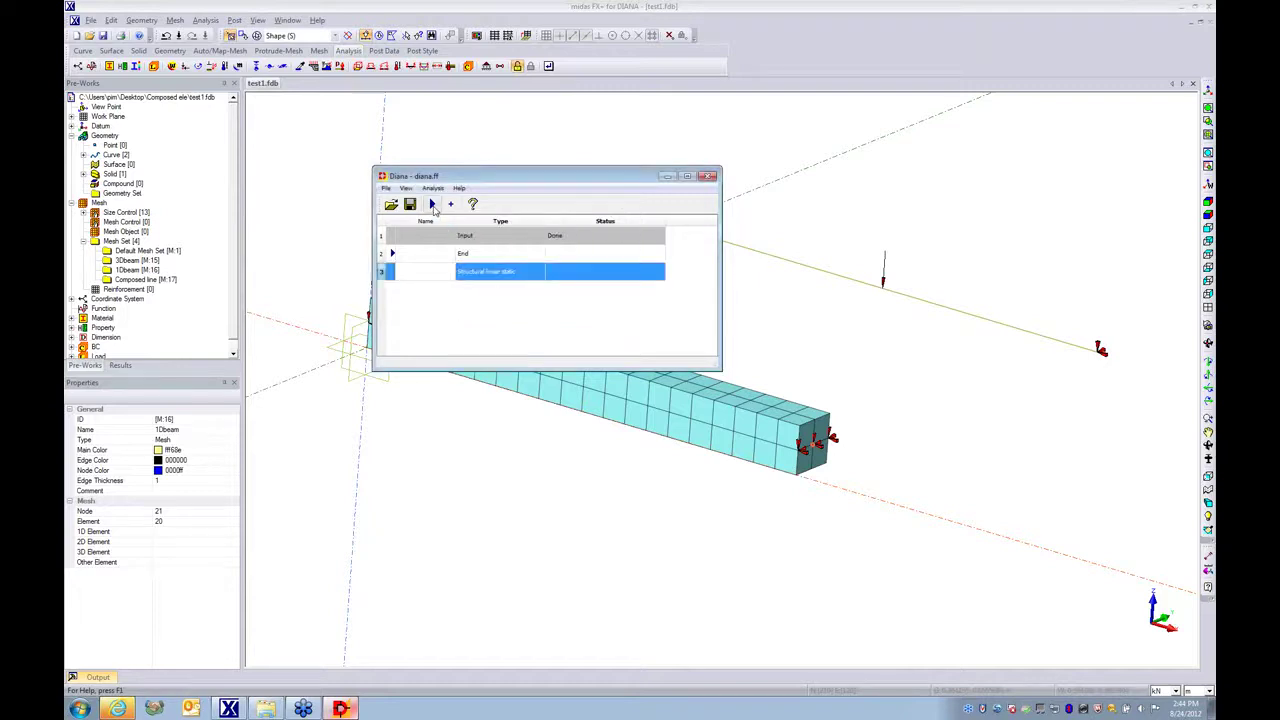
click(433, 205)
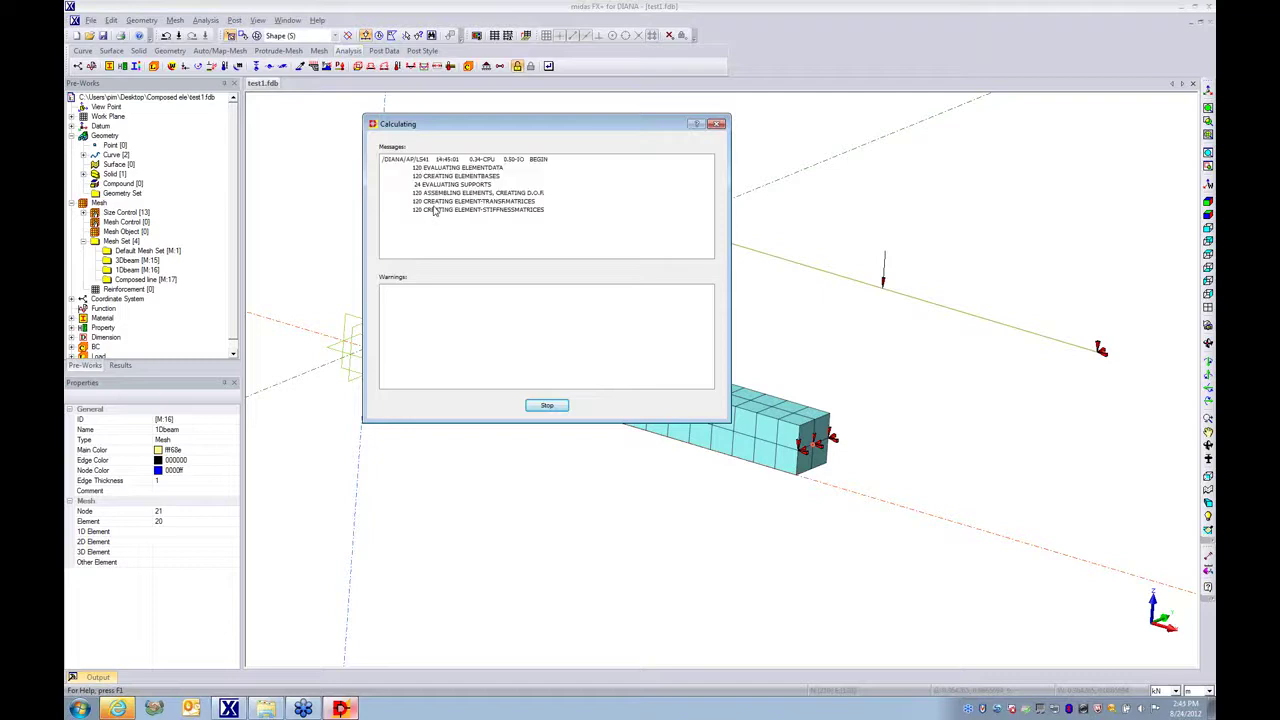
click(548, 405)
click(708, 176)
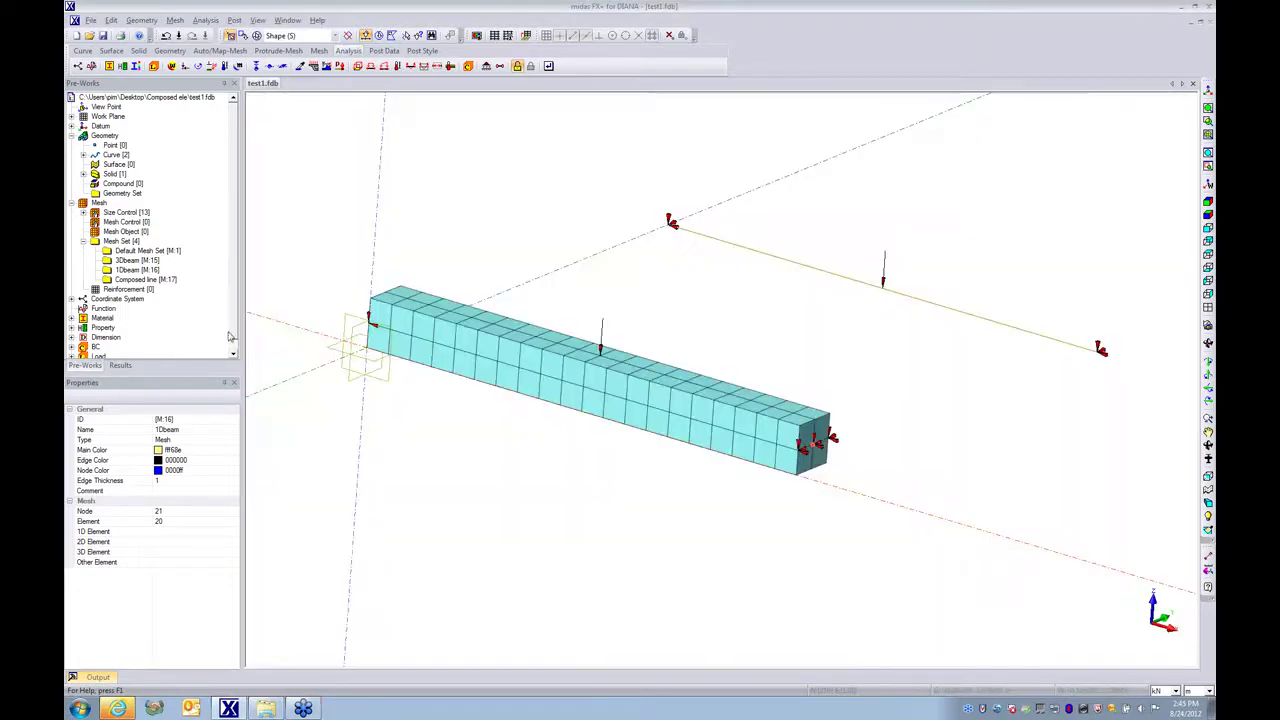
Import diana_w6748.dpb and expand Load Case 1's displacement results.
click(120, 365)
right_click(110, 97)
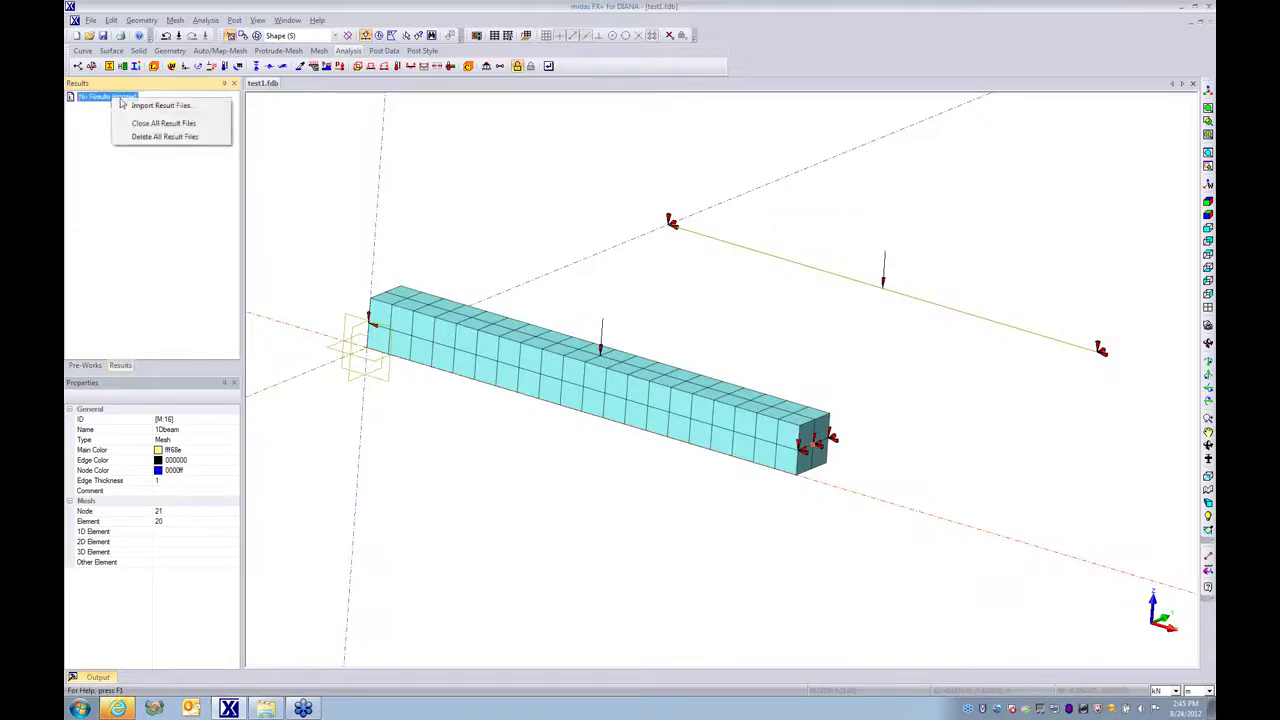
click(141, 106)
click(733, 287)
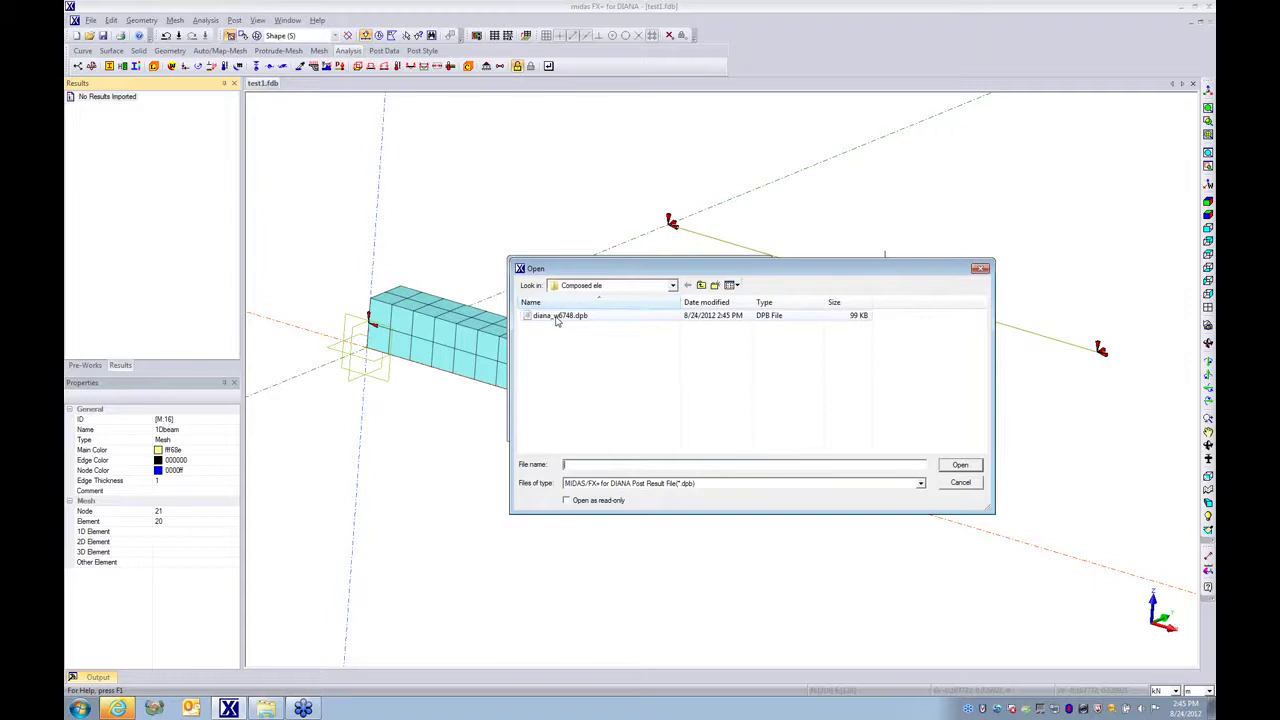
double_click(557, 316)
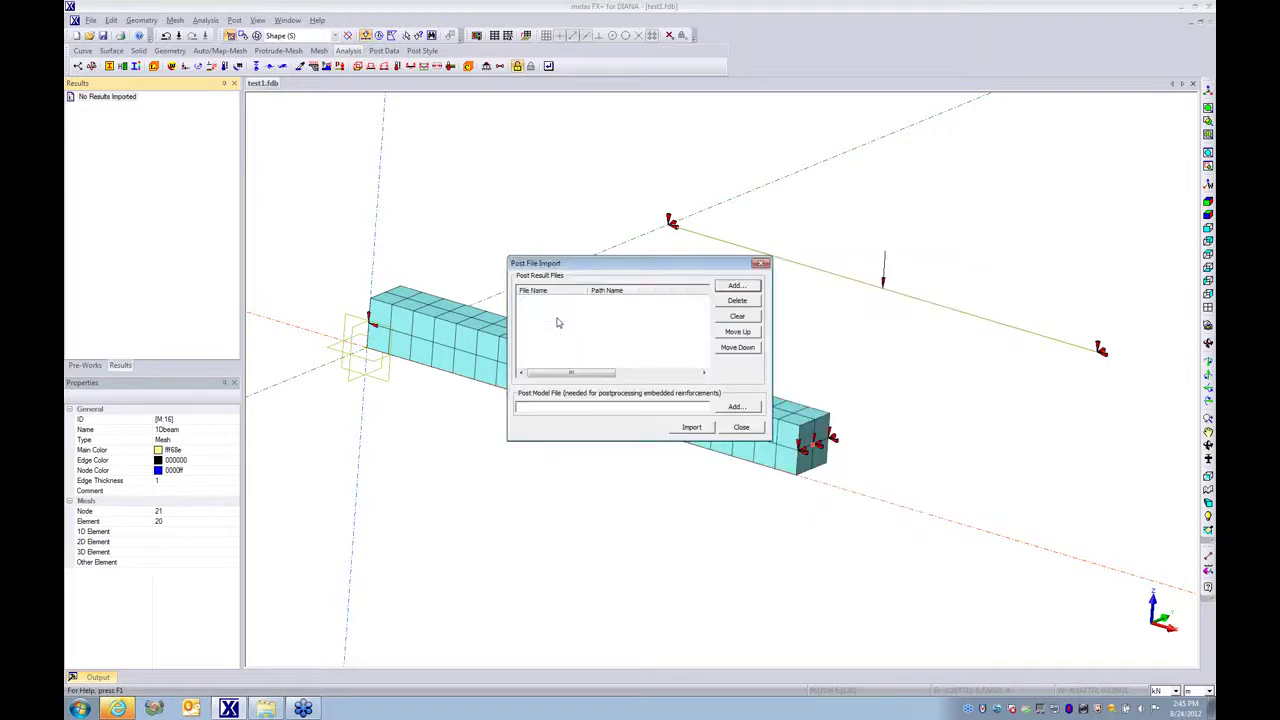
click(690, 429)
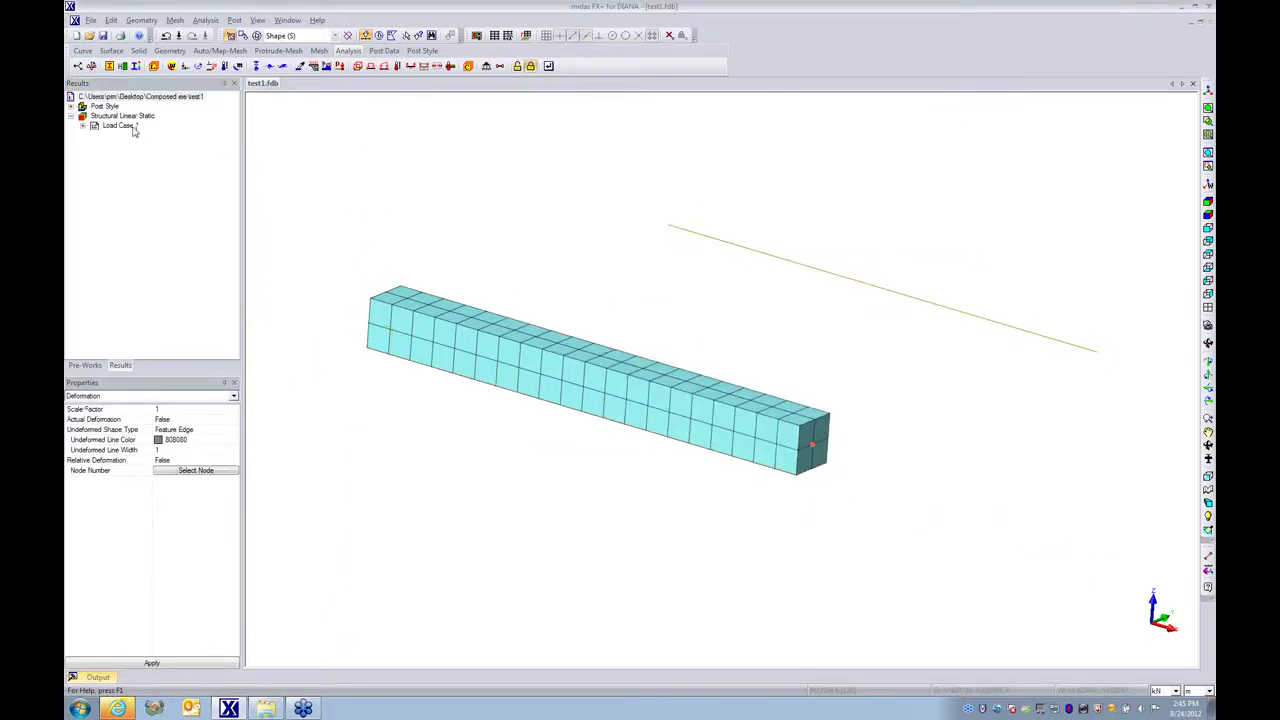
double_click(130, 127)
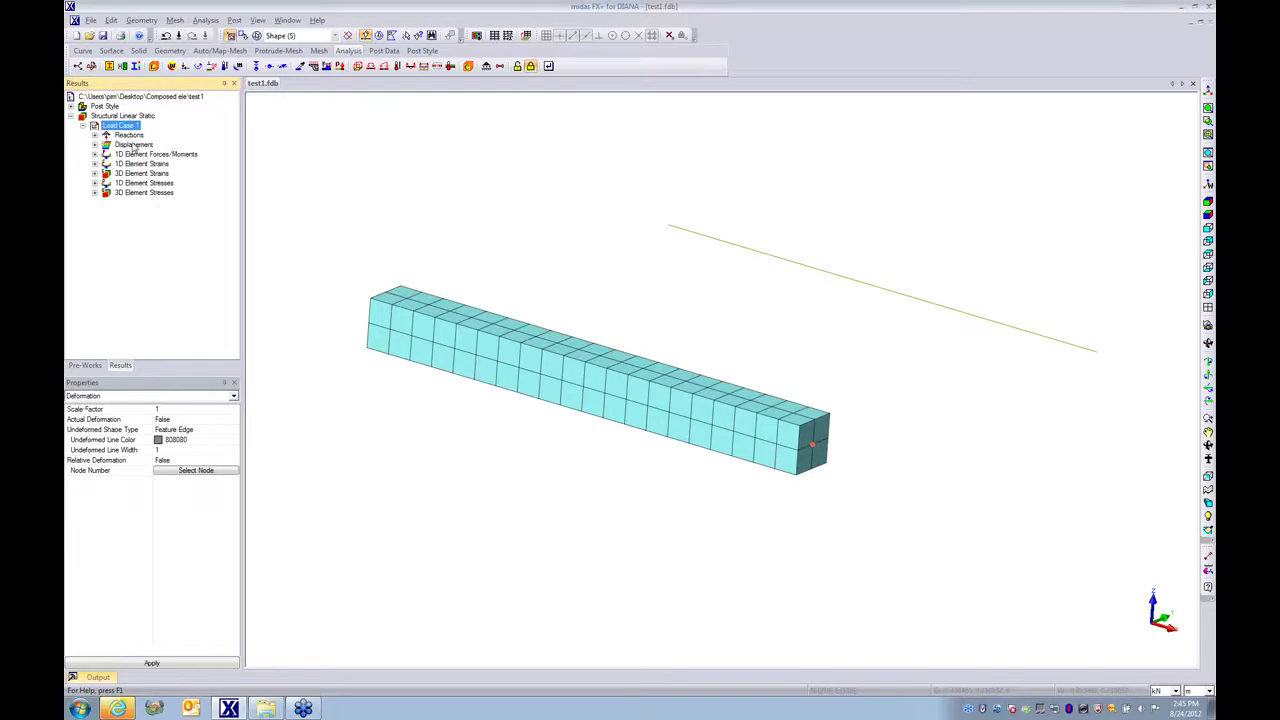
double_click(134, 146)
double_click(141, 184)
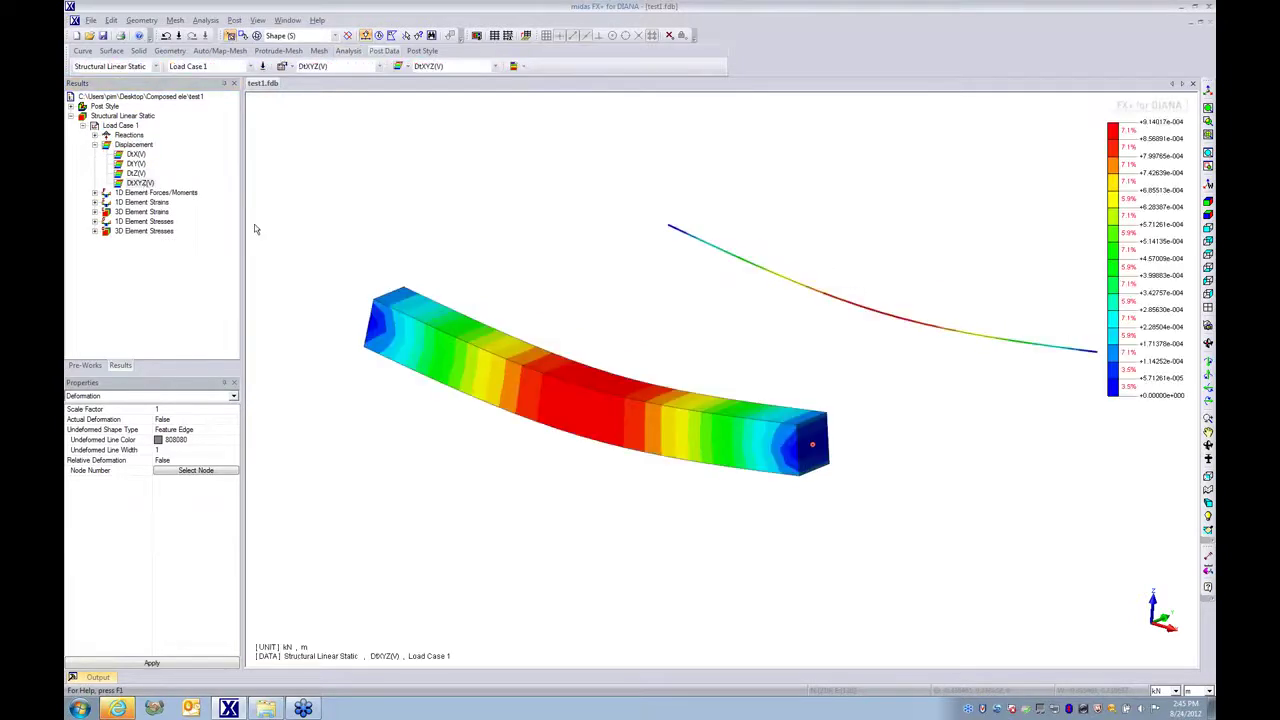
middle_drag(600, 261, 563, 274)
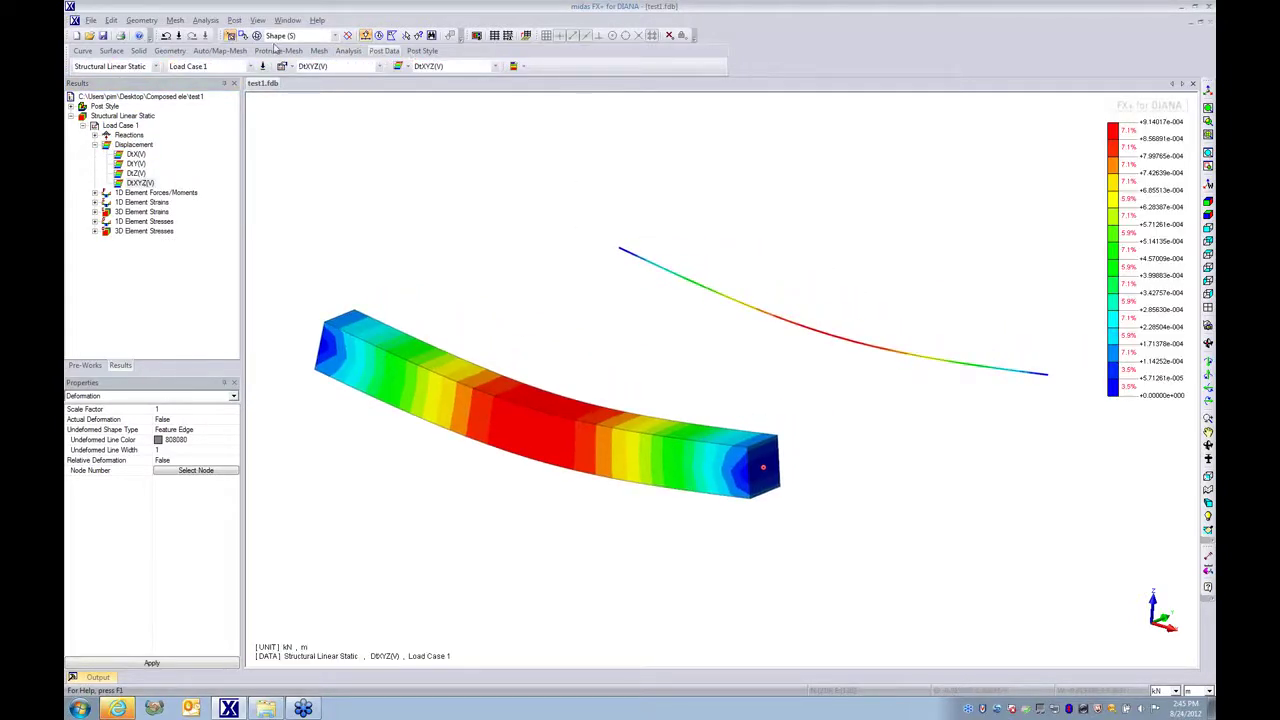
click(234, 20)
click(258, 64)
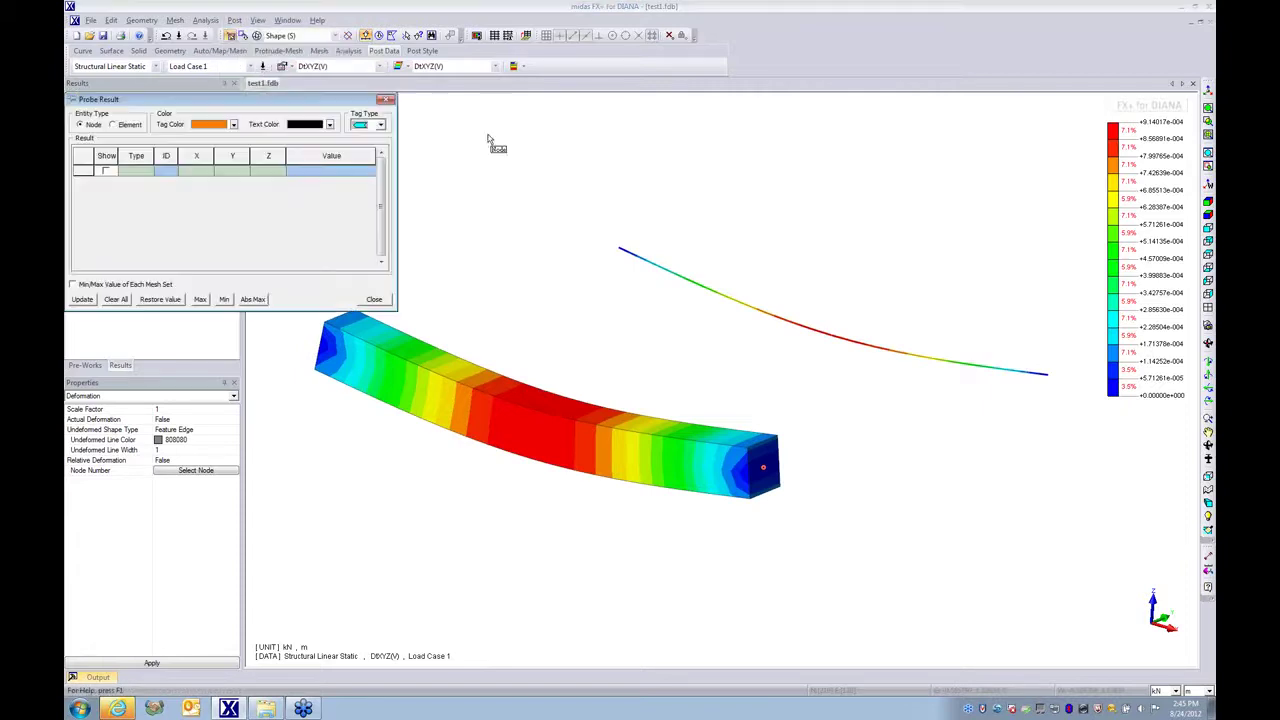
click(833, 342)
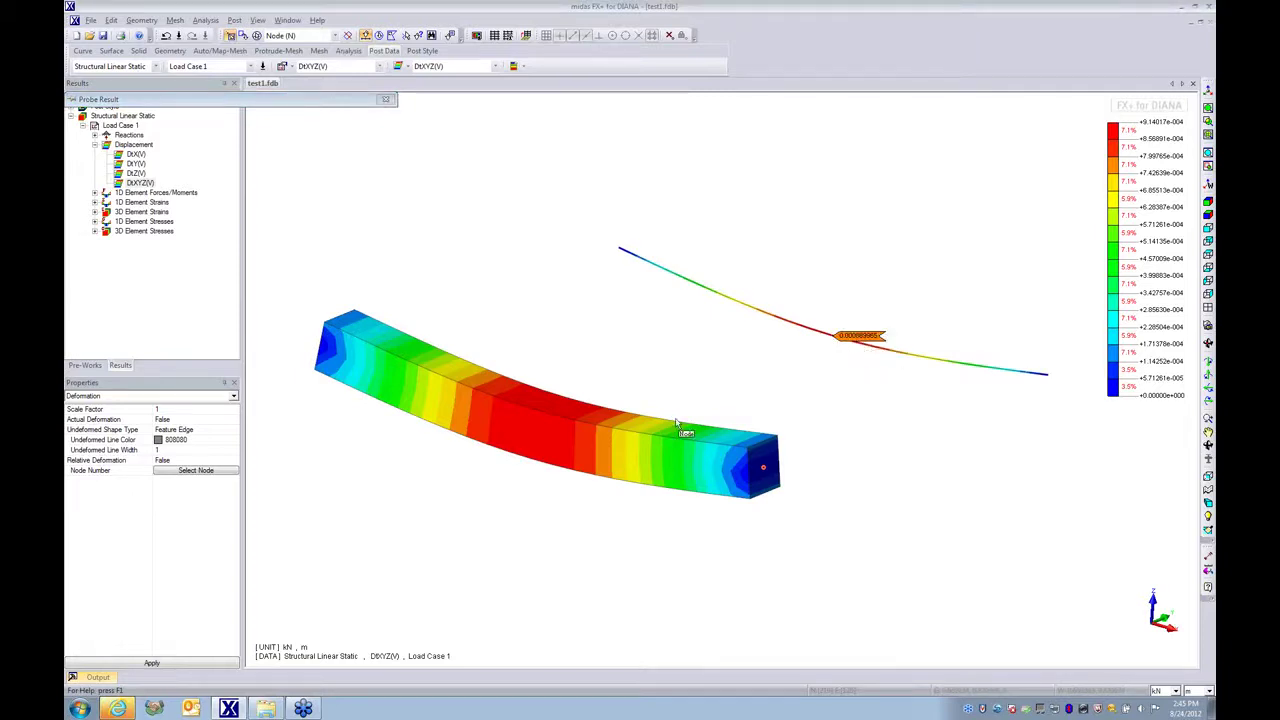
click(547, 403)
middle_drag(573, 440, 586, 337)
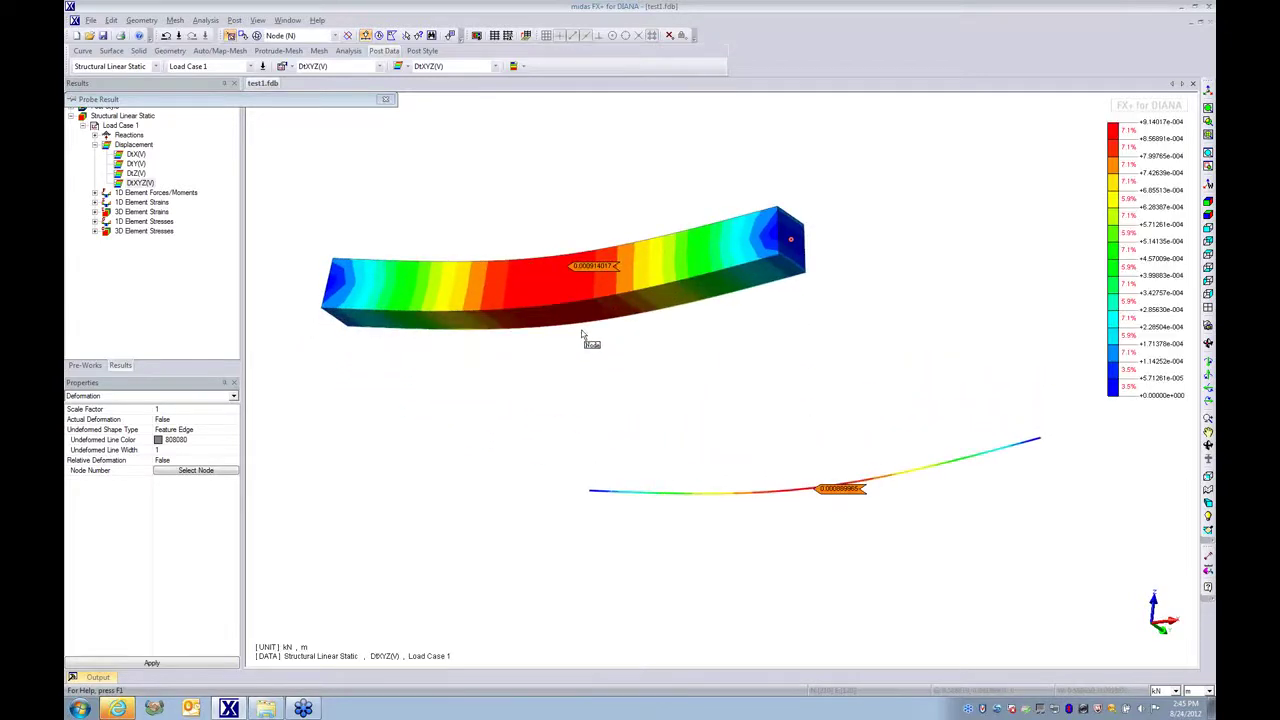
click(561, 318)
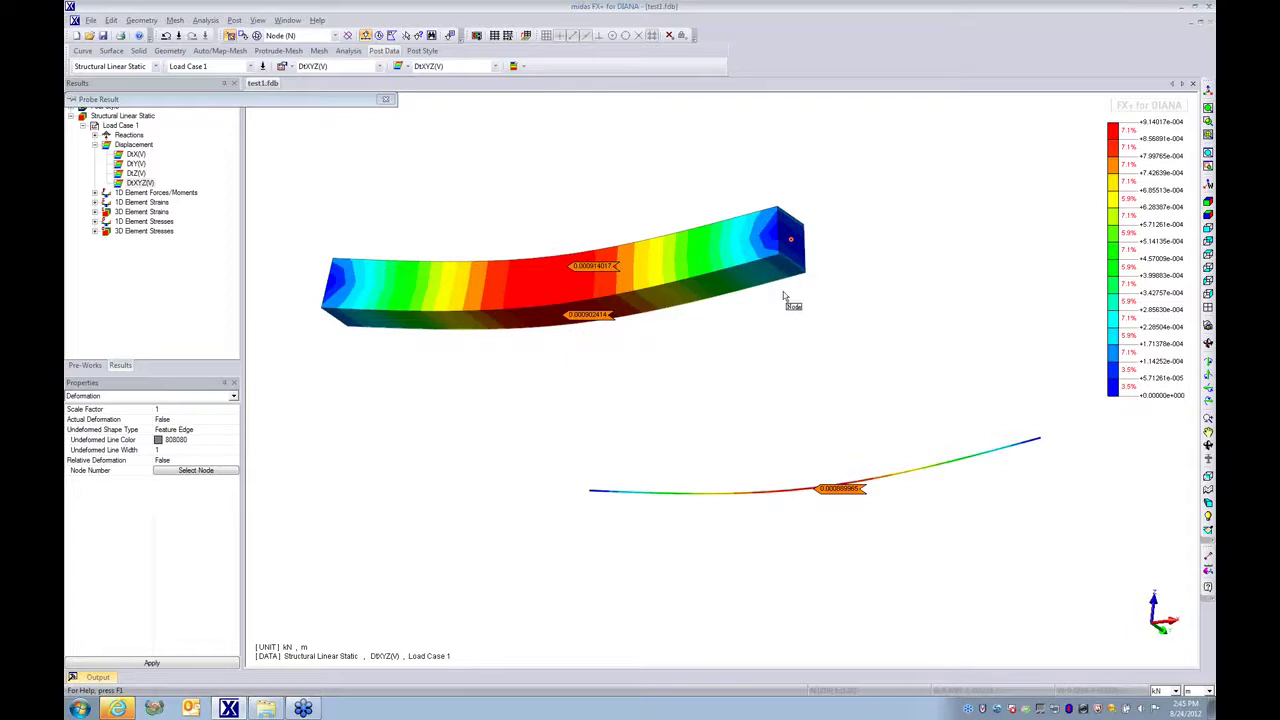
middle_drag(791, 297, 836, 474)
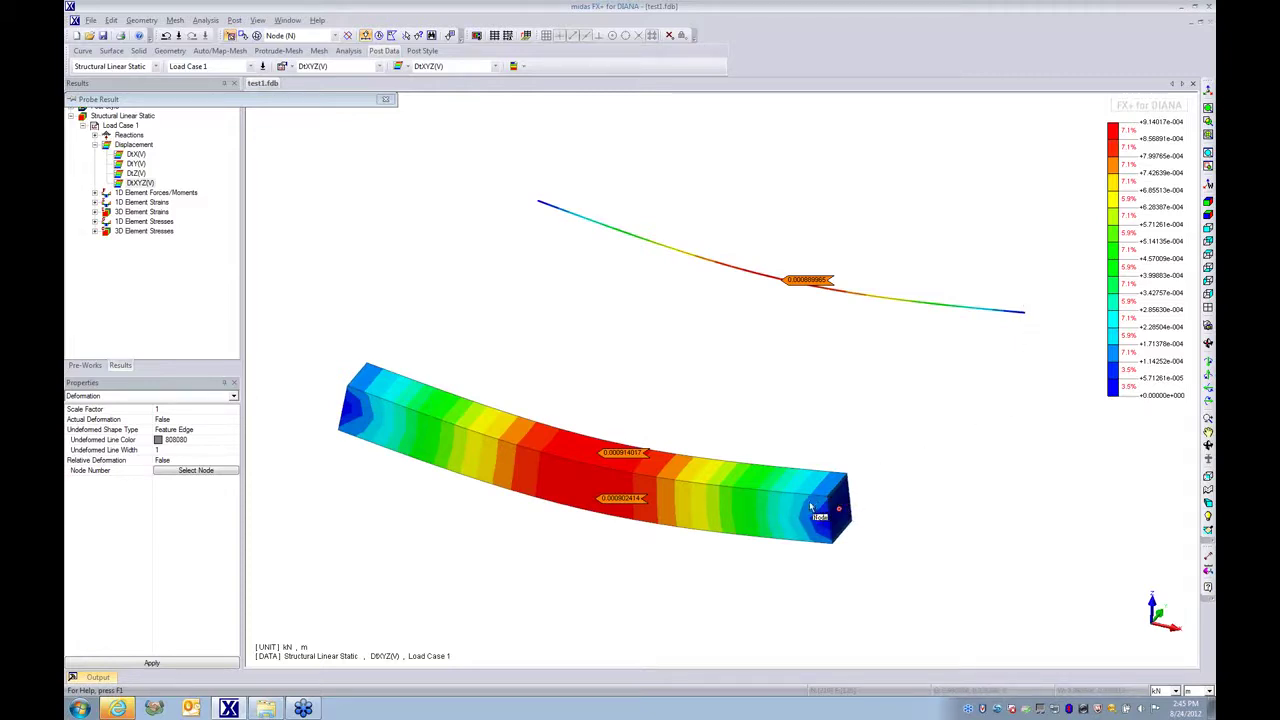
click(776, 497)
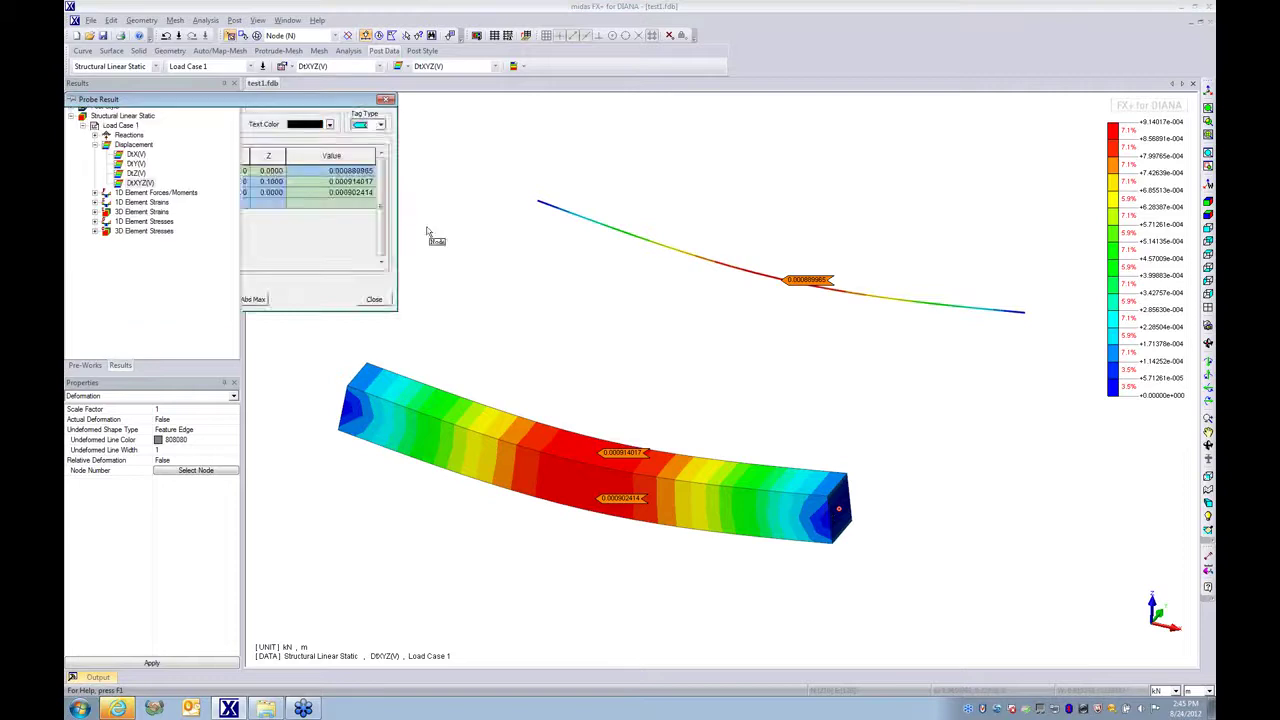
click(385, 100)
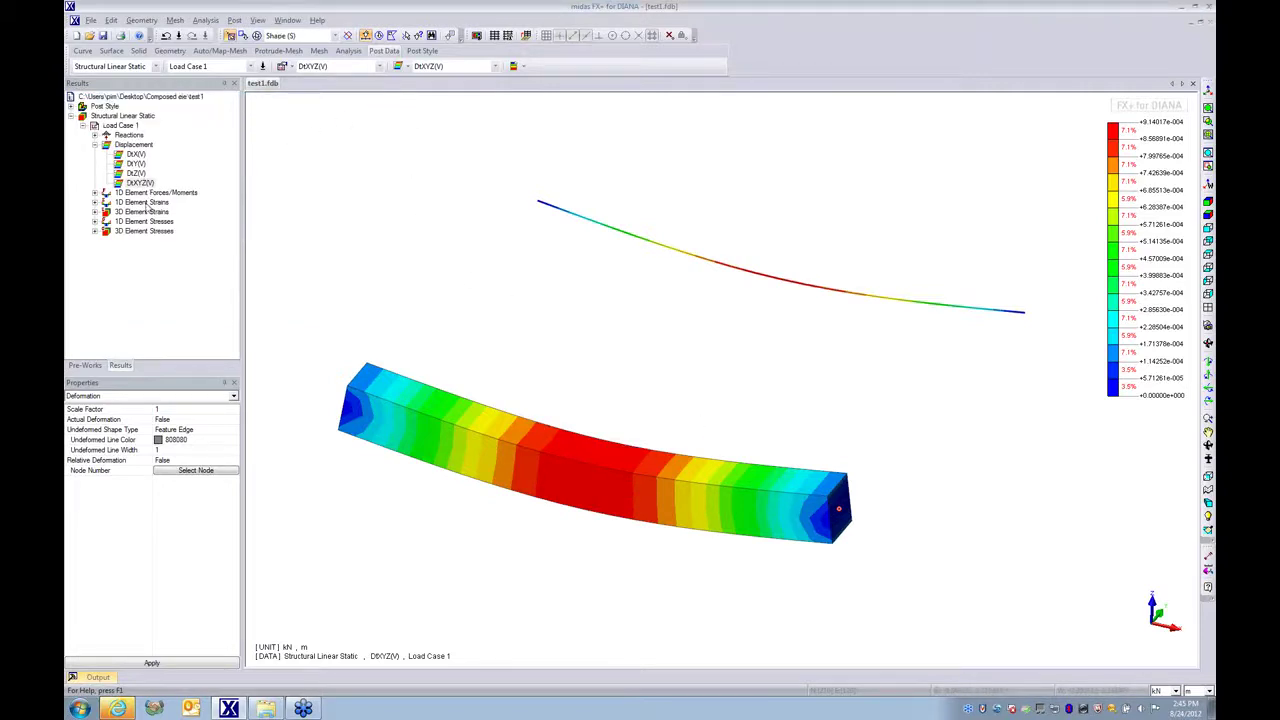
Show the Qz Nodes shear result on undeformed beams, then the Composed Line Qz Nodes result.
double_click(152, 193)
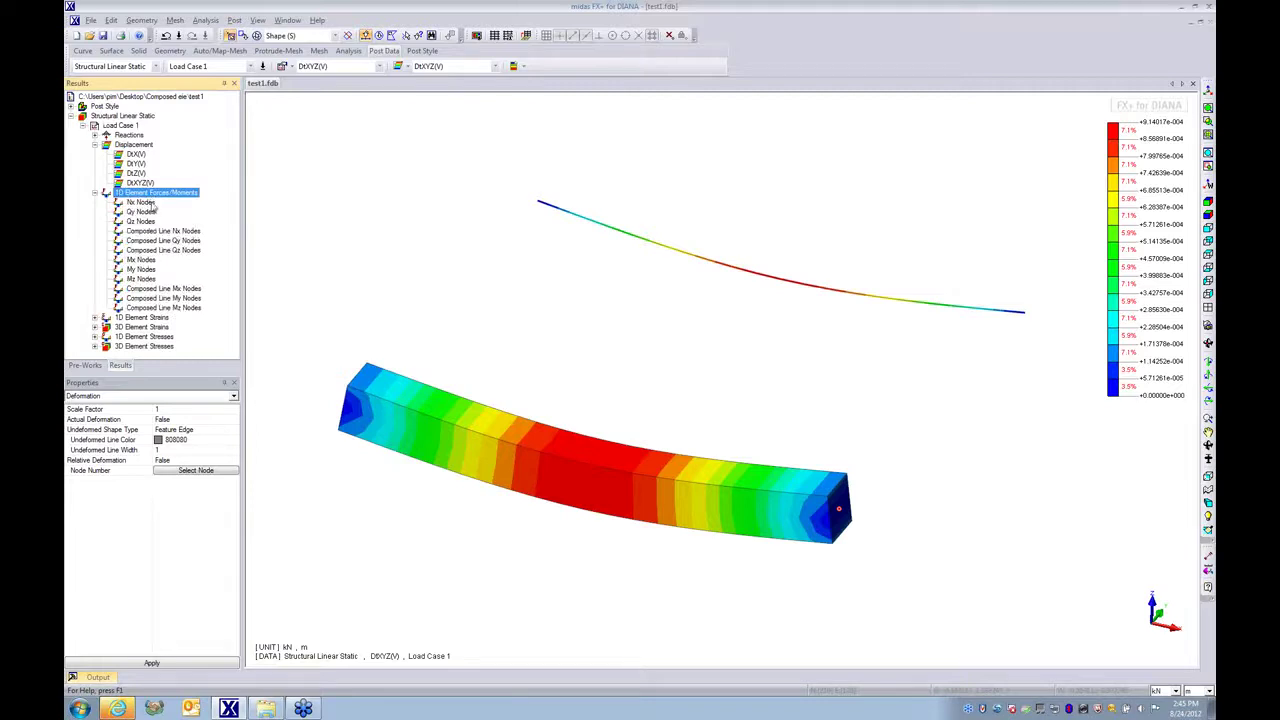
double_click(148, 222)
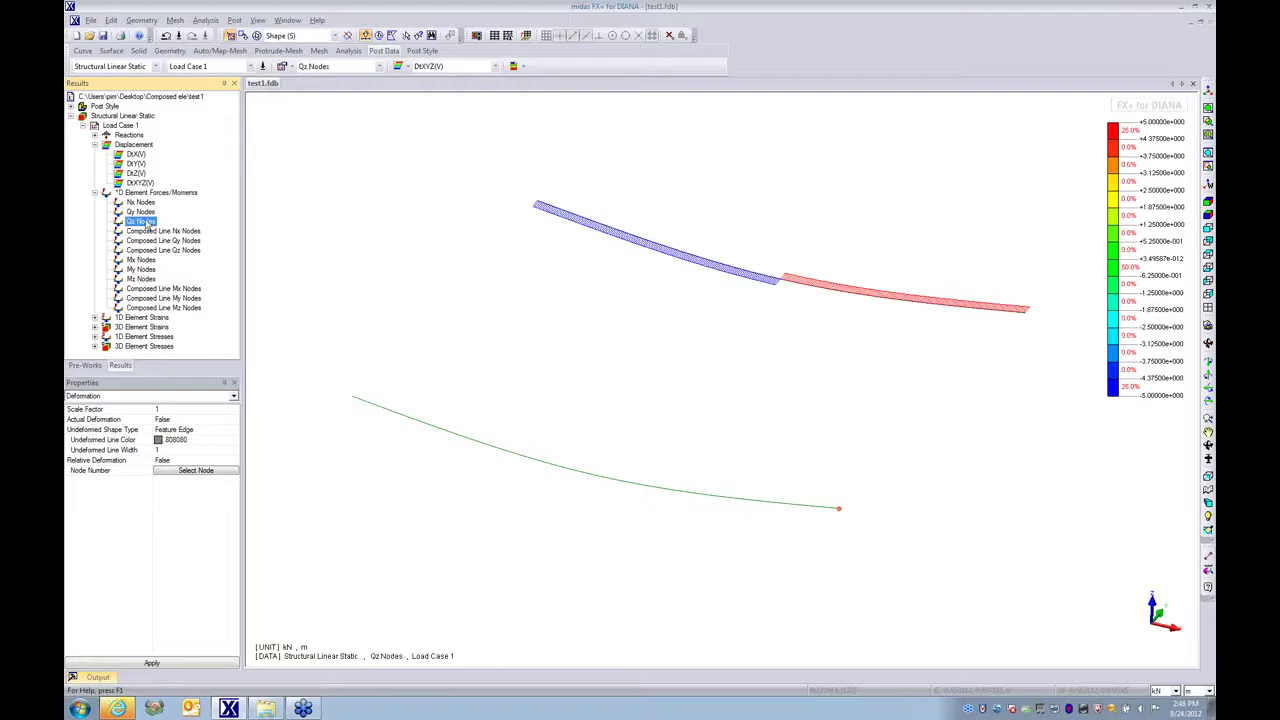
click(400, 66)
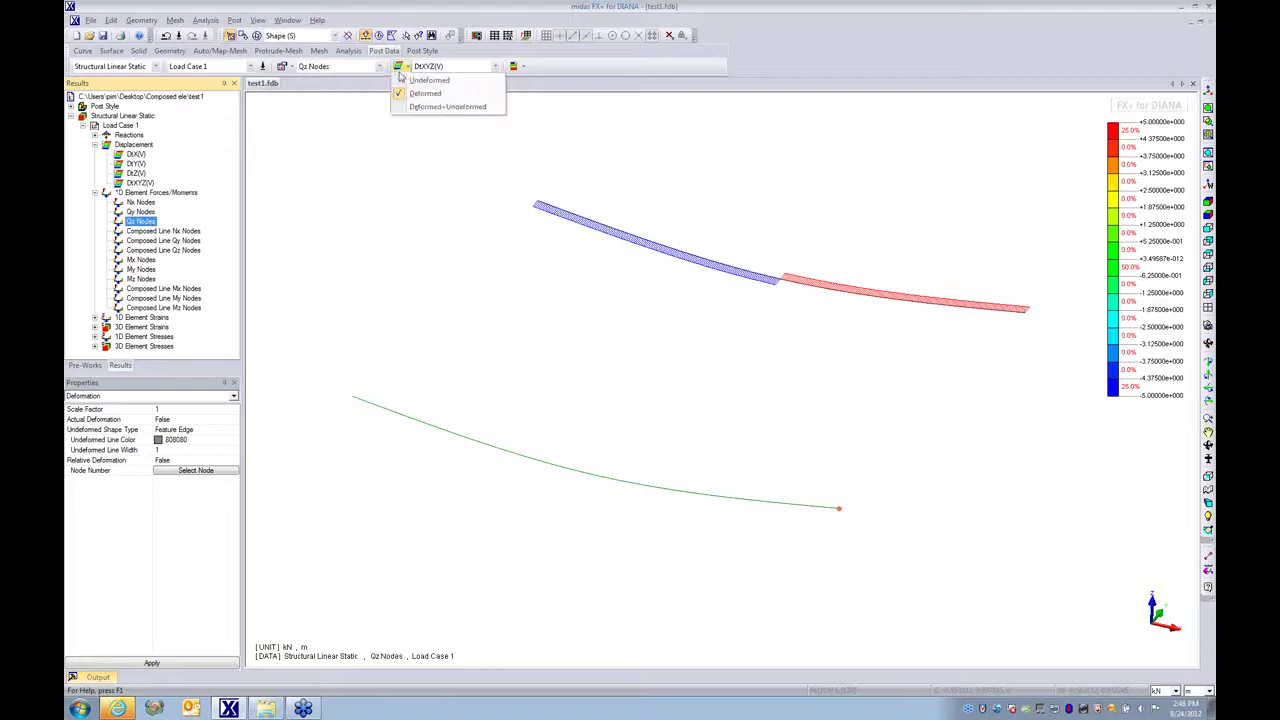
click(424, 90)
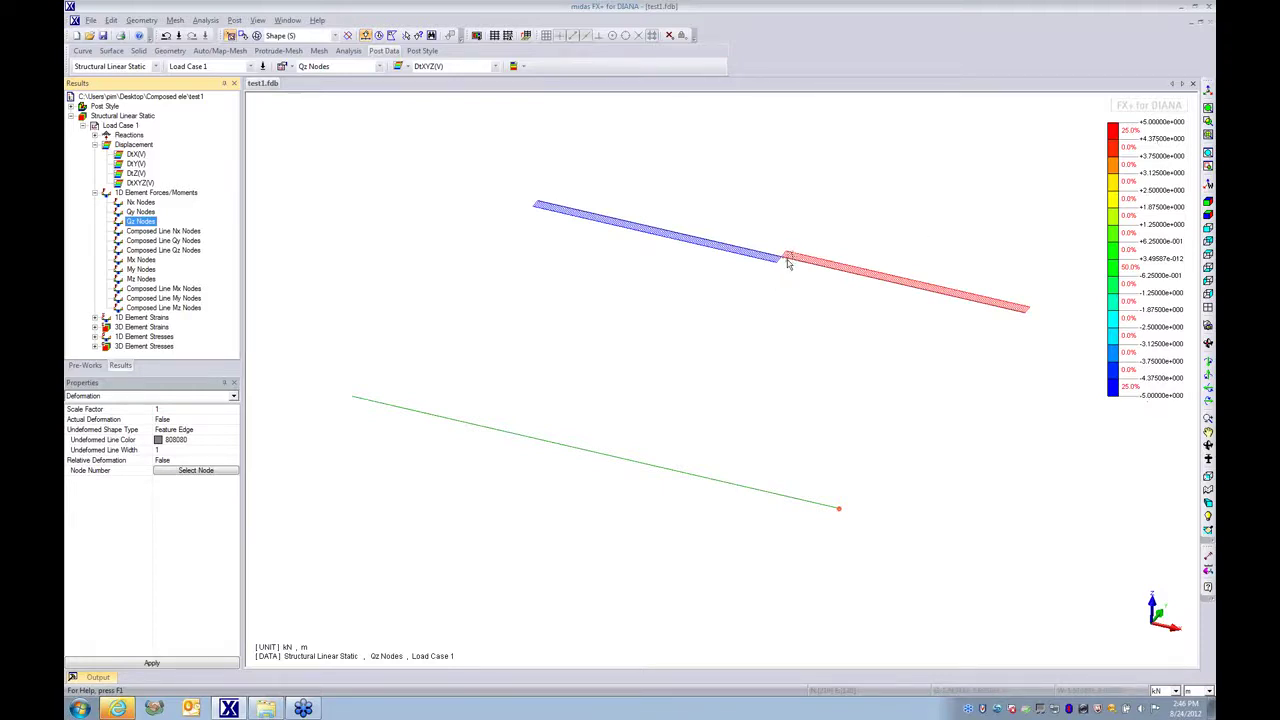
click(152, 250)
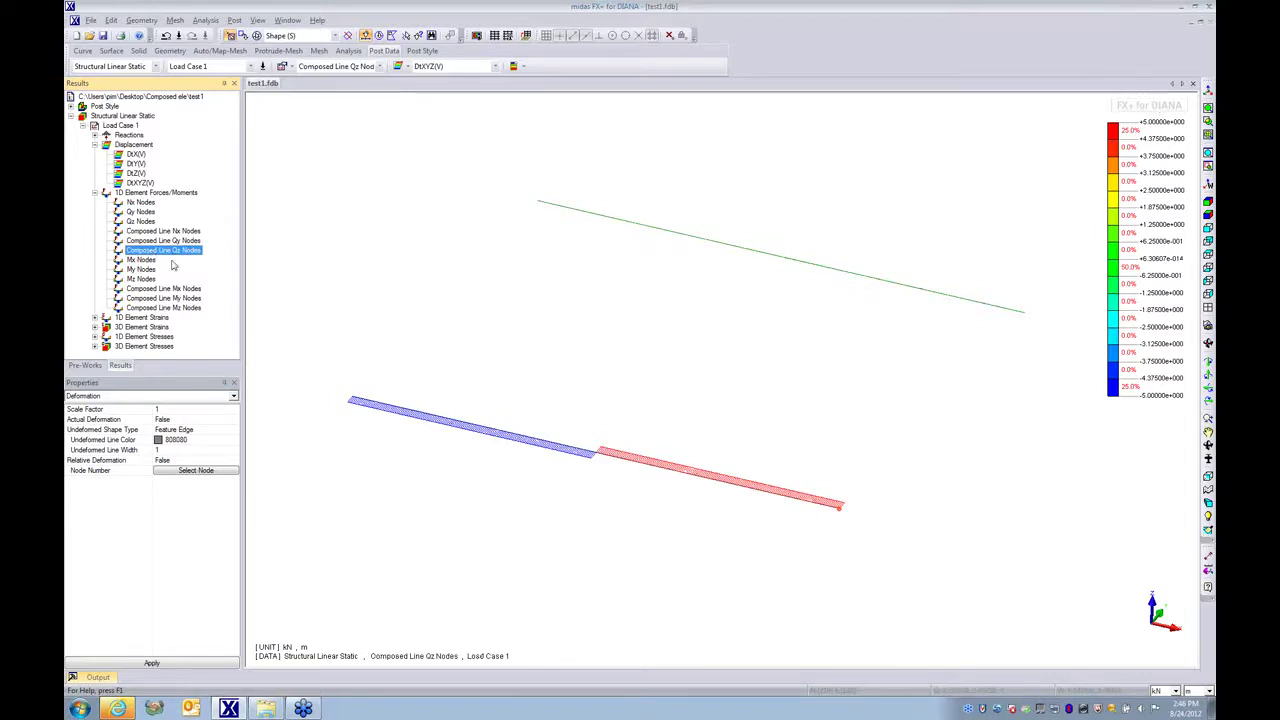
Display the My Nodes bending moment contour, 0 to -2.5, on the 1D beam.
click(163, 308)
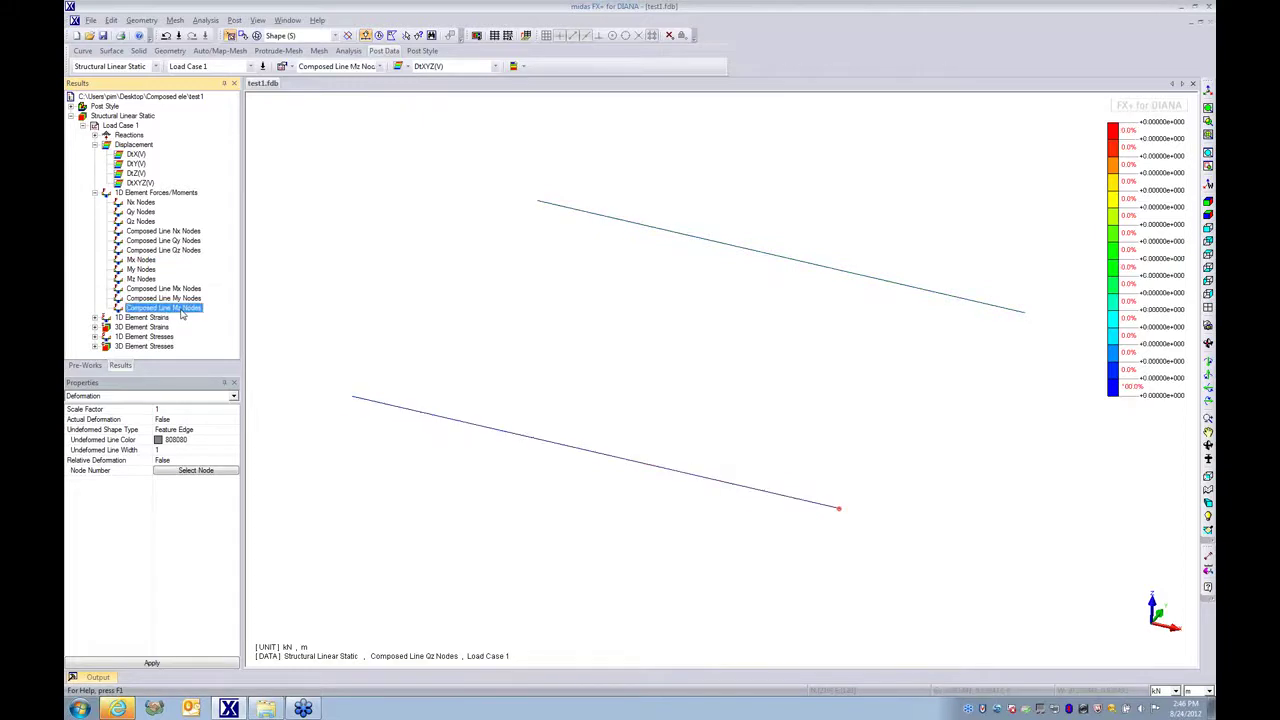
key(Up)
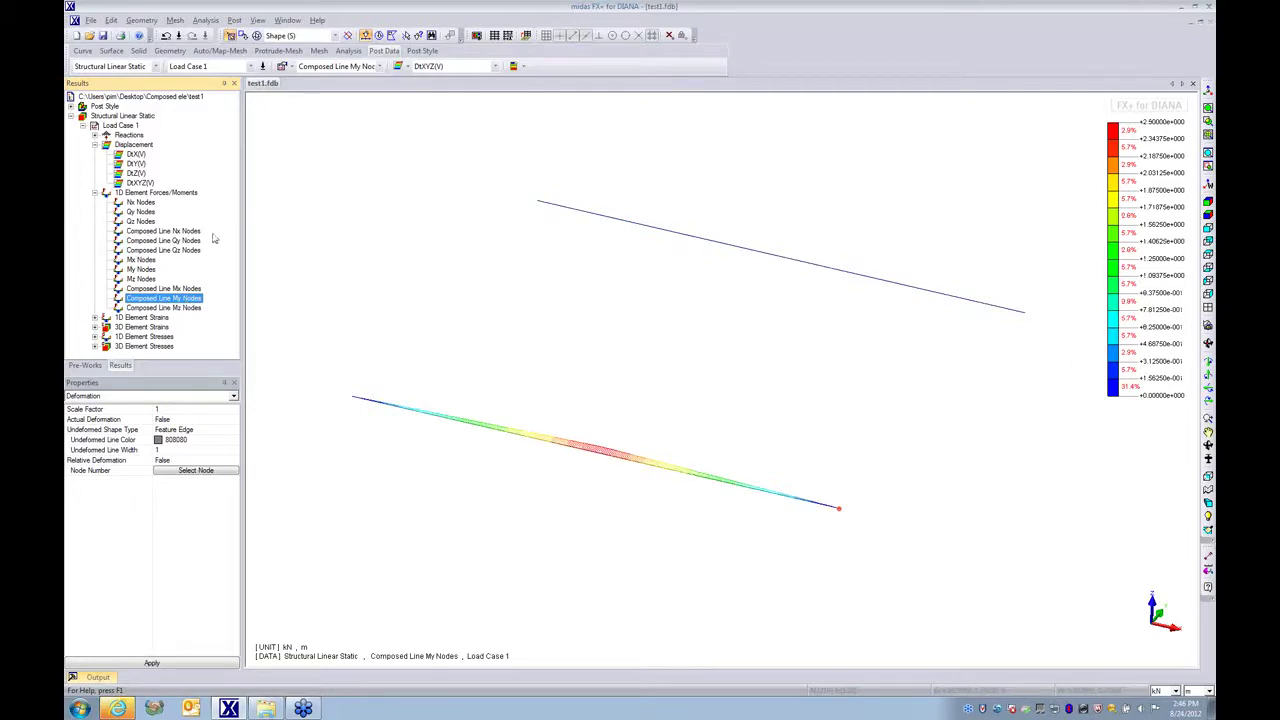
double_click(142, 270)
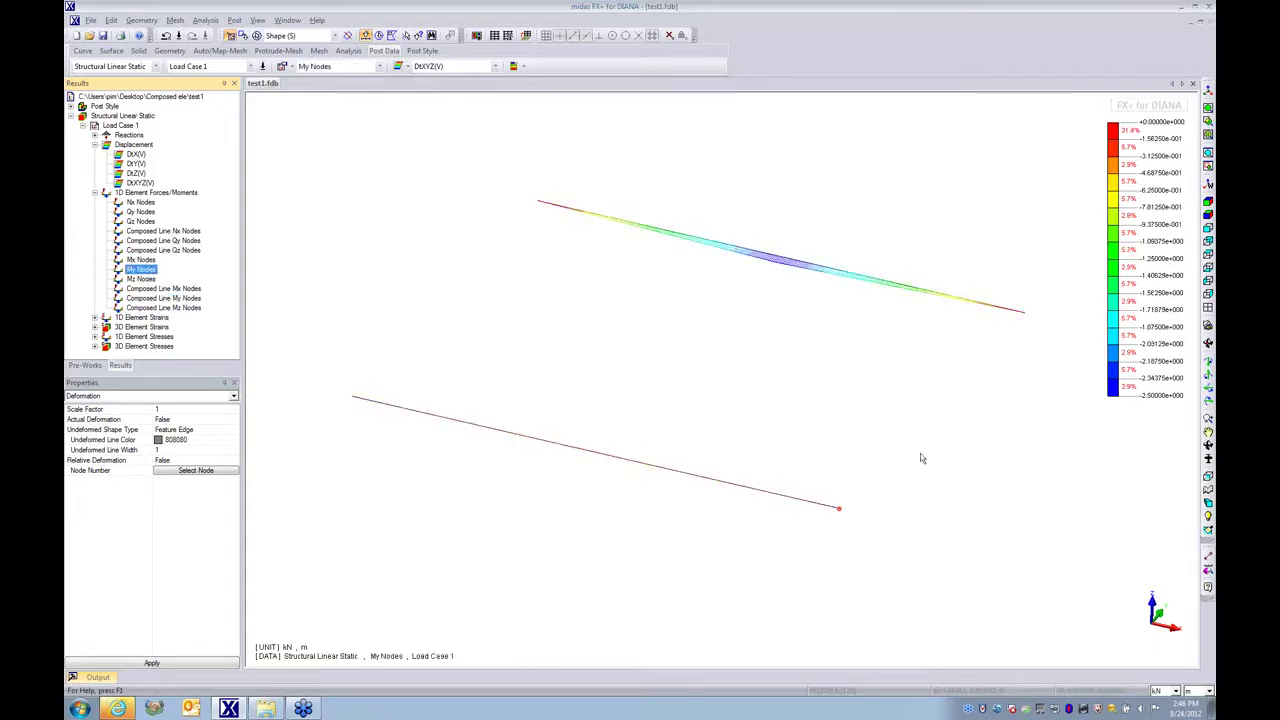